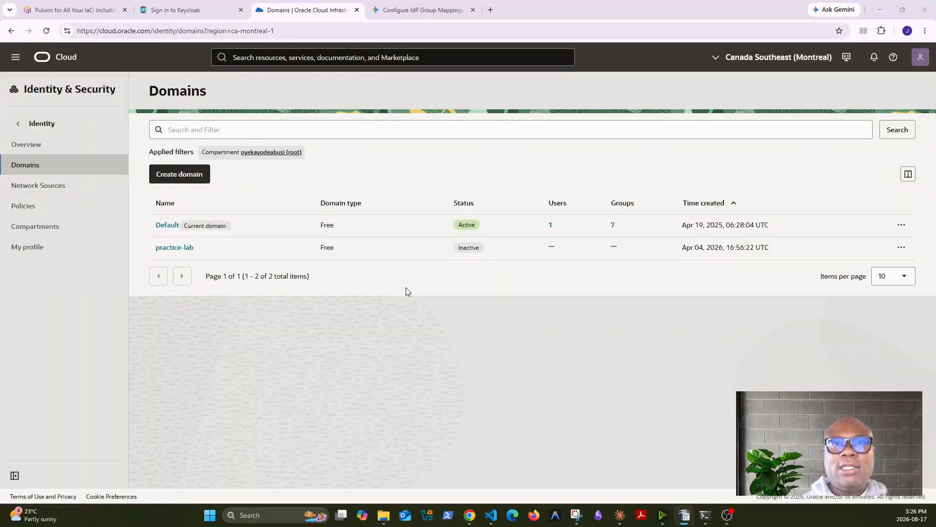
Switch to the Keycloak sign-in page
left_click(207, 10)
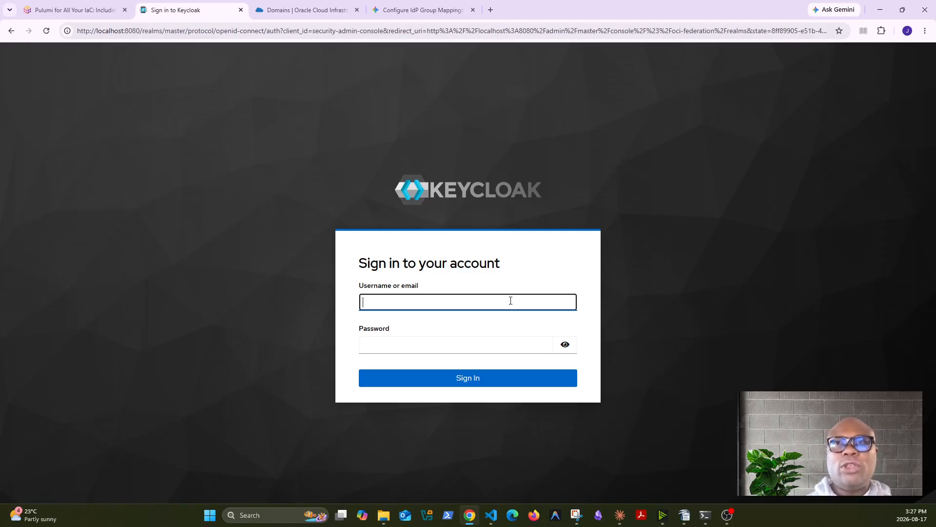
Sign in to the Keycloak admin console with the administrator username and password
left_click(511, 300)
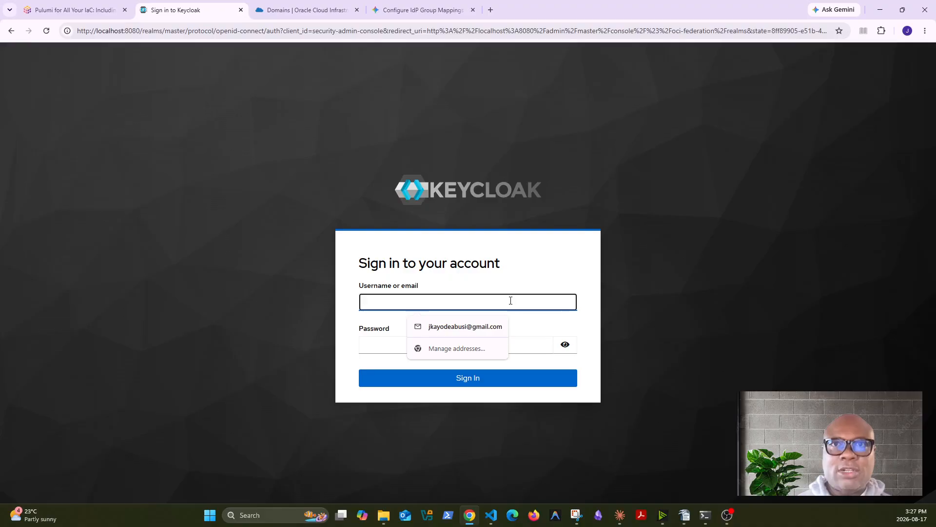
type("admin")
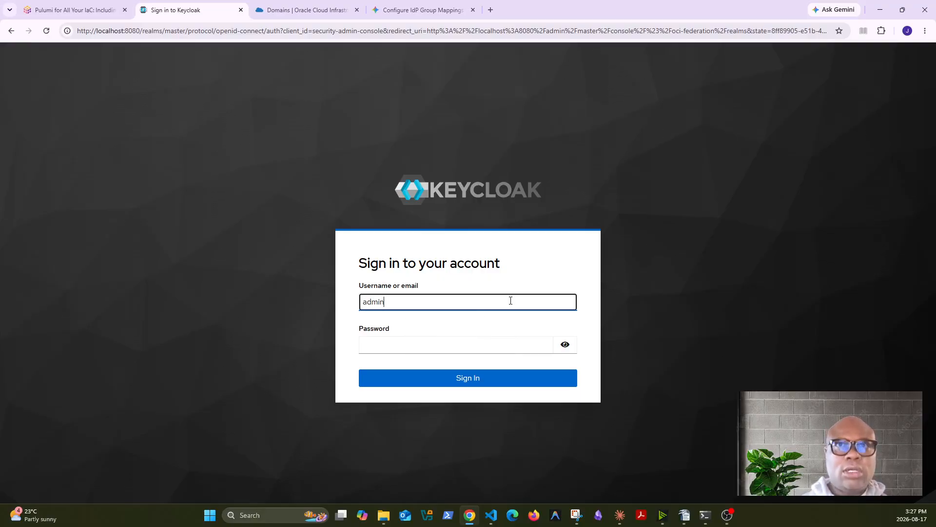
left_click(466, 343)
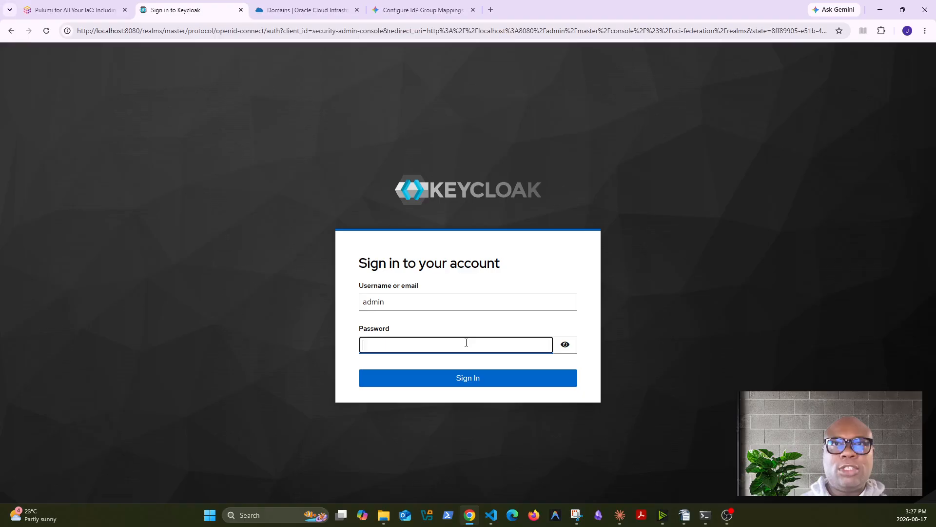
type("admin")
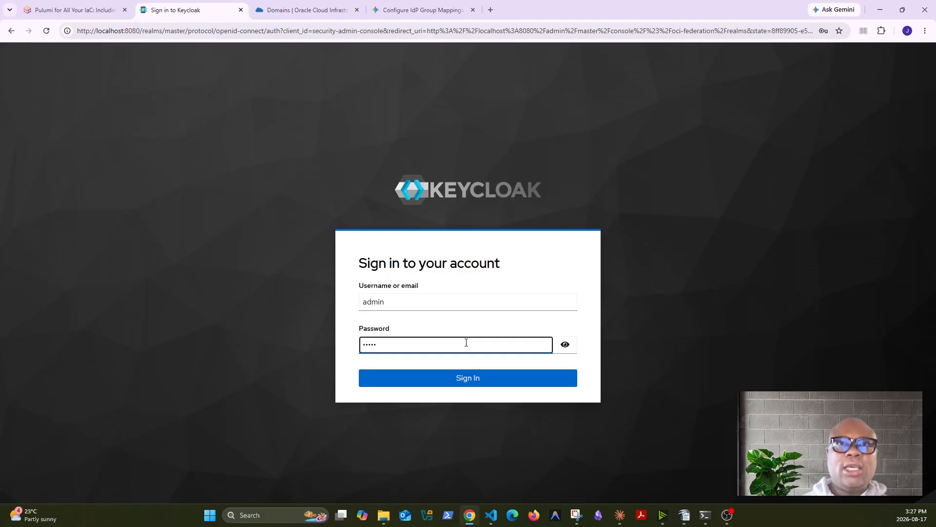
left_click(463, 381)
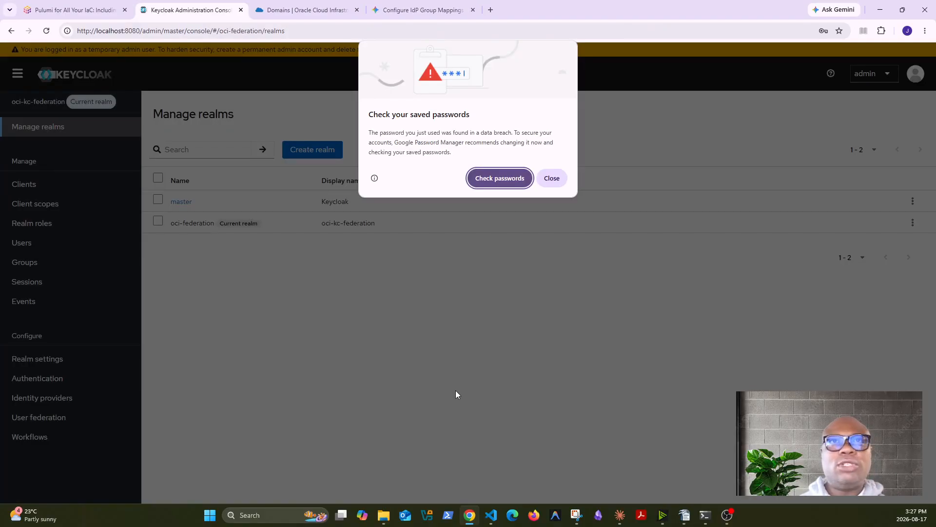
Dismiss the browser's breached-password warning and check the Oracle Cloud domains page
left_click(550, 181)
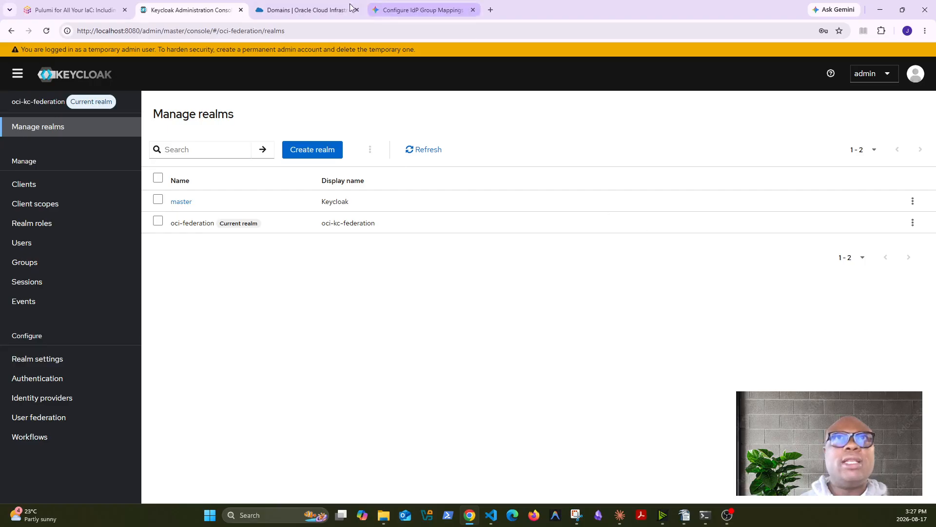
left_click(299, 11)
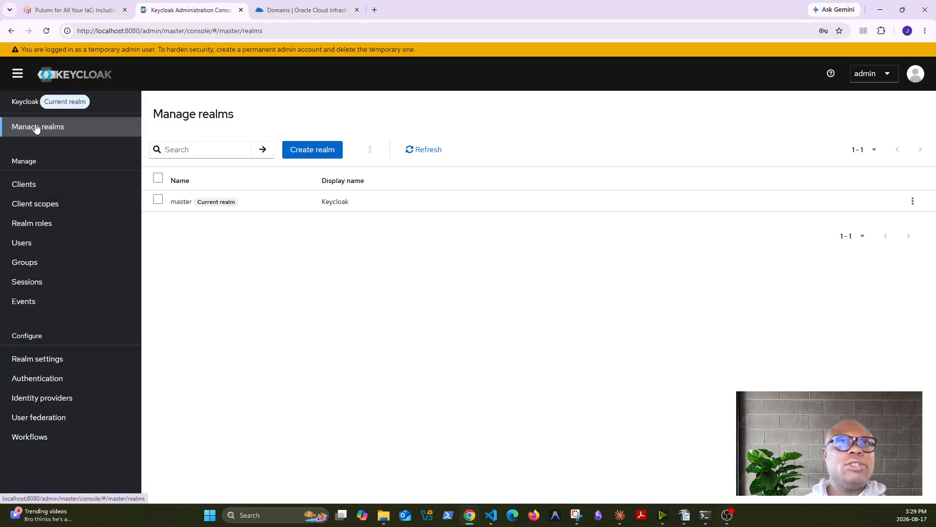
Create an enabled realm named oci-kc-federation, correcting the misspelled name before creating it
left_click(314, 153)
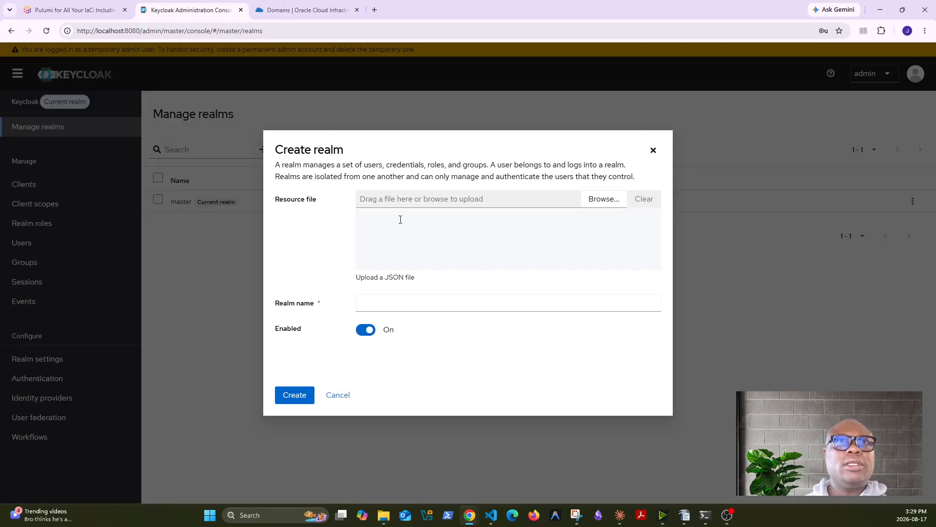
left_click(405, 300)
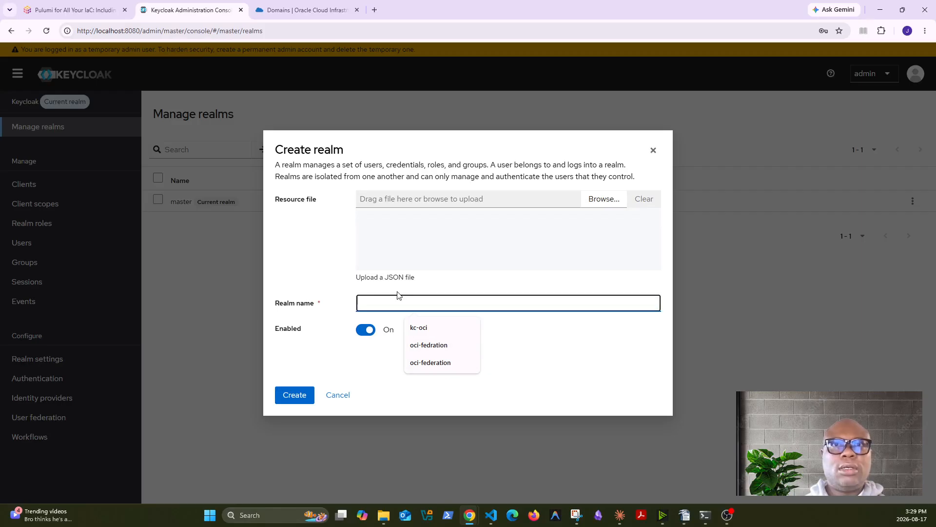
type("oci-kc")
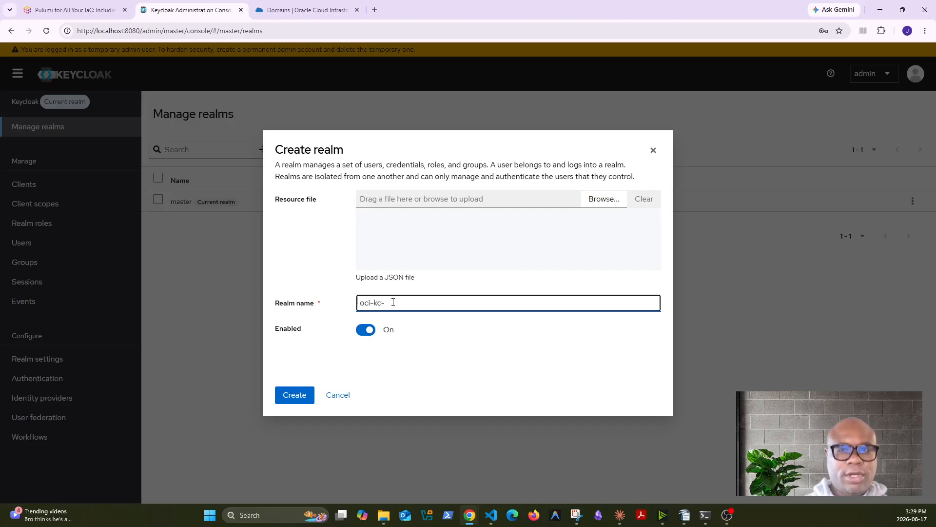
type("-fedration")
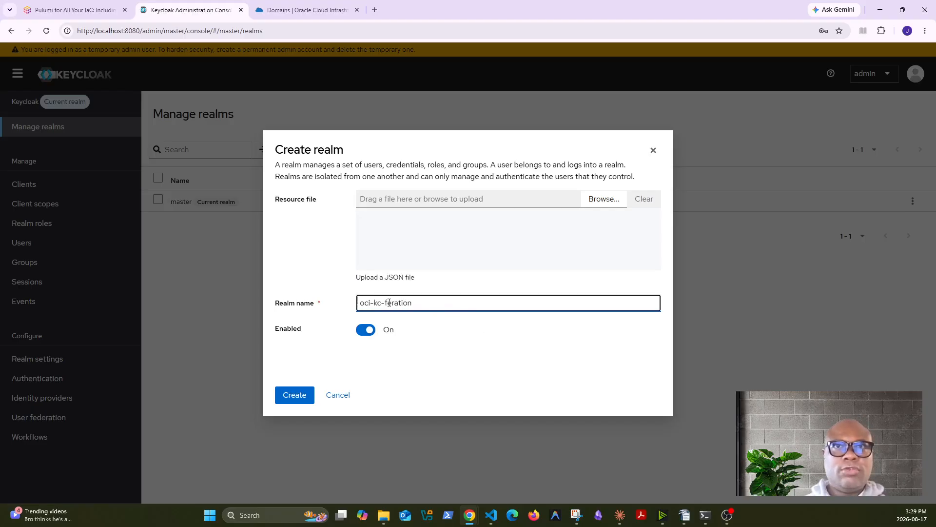
left_click(393, 303)
type("e")
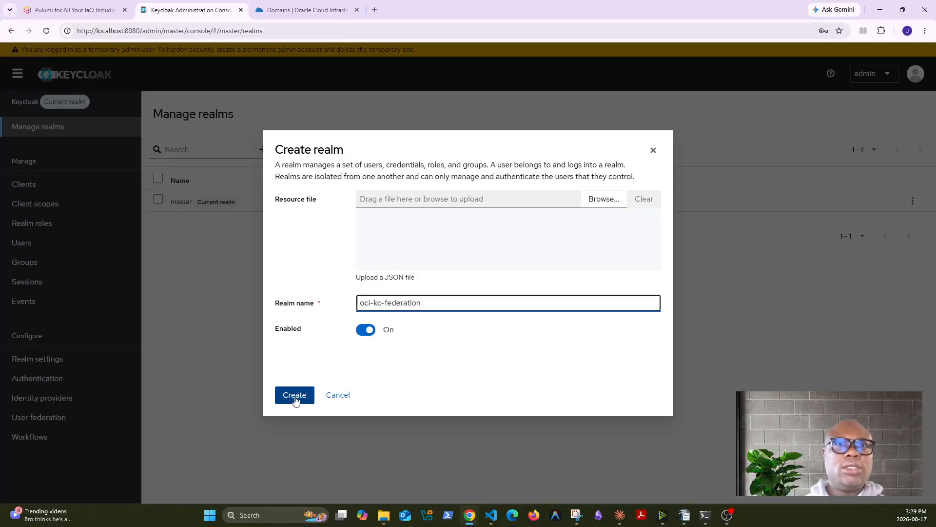
left_click(296, 396)
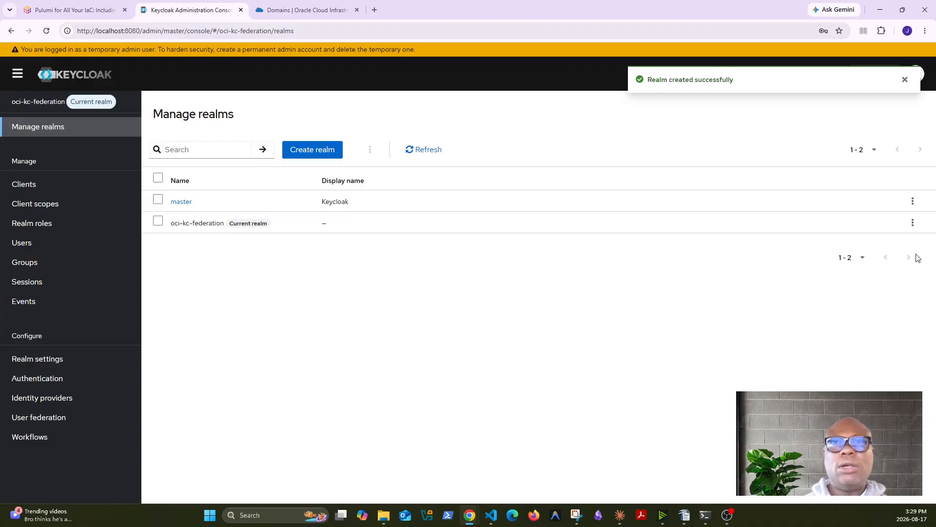
left_click(912, 223)
left_click(810, 271)
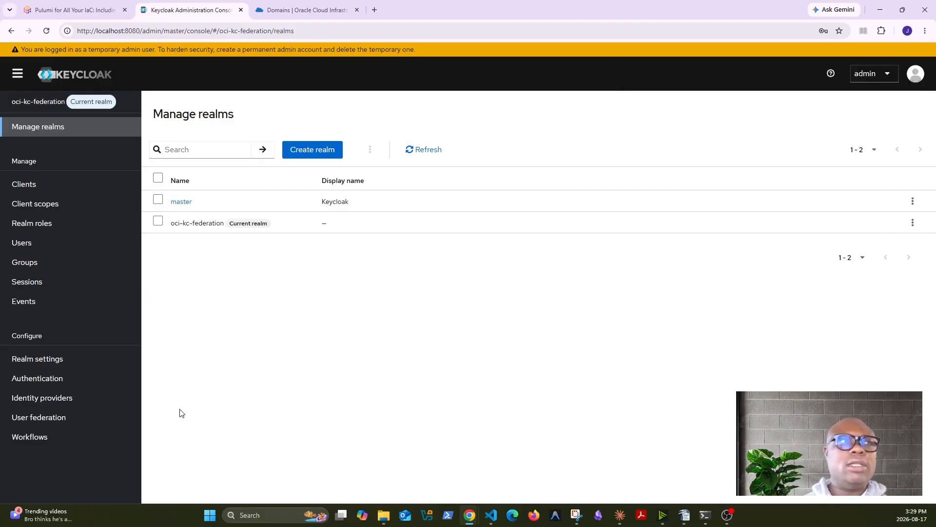
Copy the realm name oci-kc-federation into Display name in Realm settings and save
left_click(40, 362)
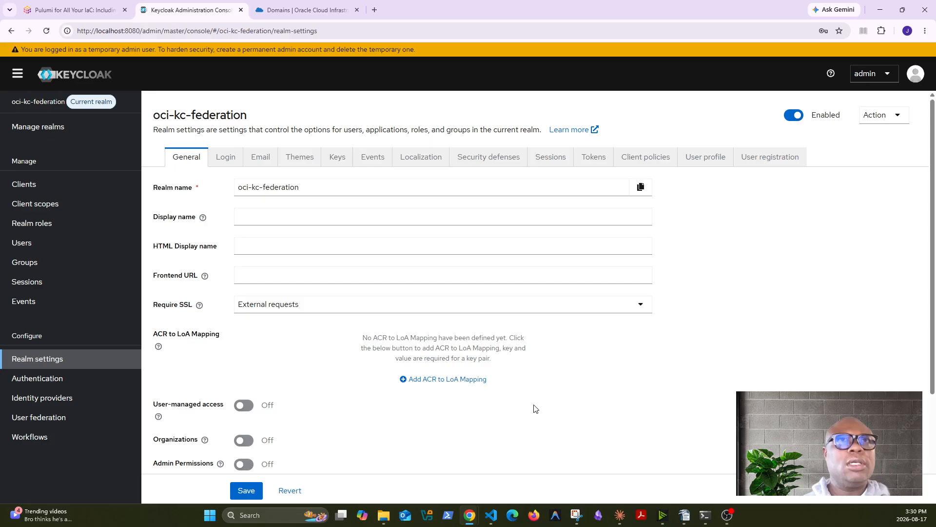
left_click(281, 217)
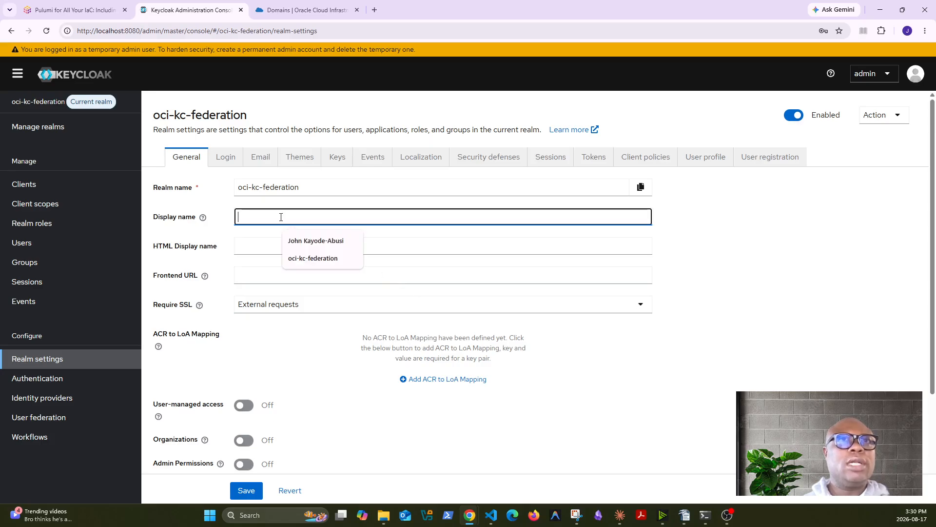
left_click_drag(298, 188, 211, 190)
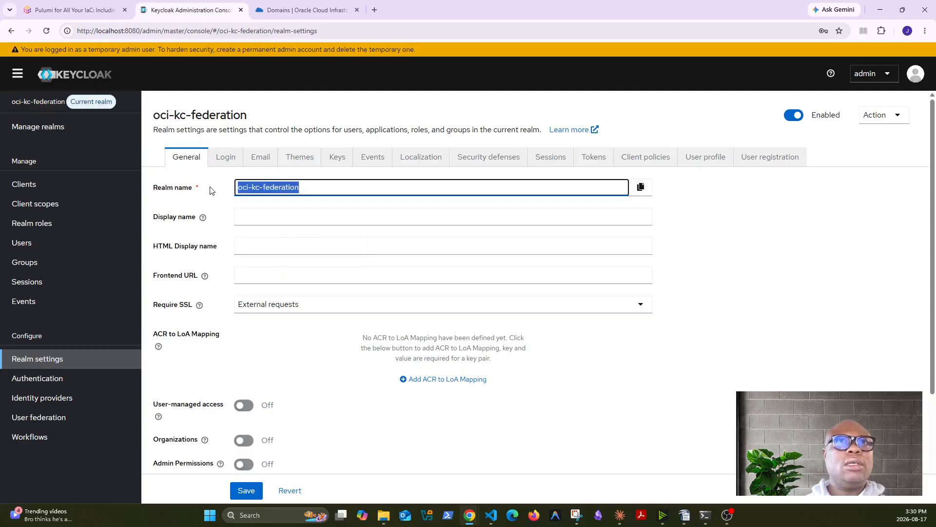
key("ctrl+c")
left_click(272, 217)
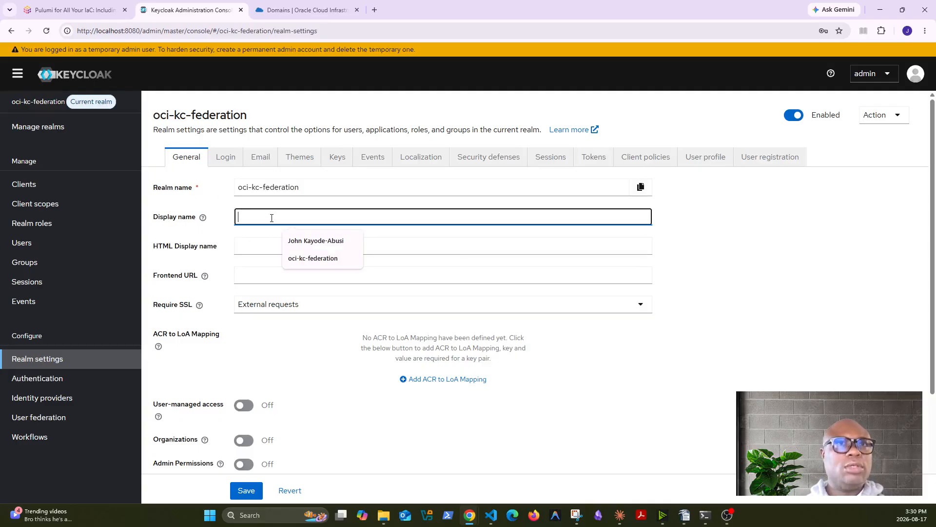
key("ctrl+v")
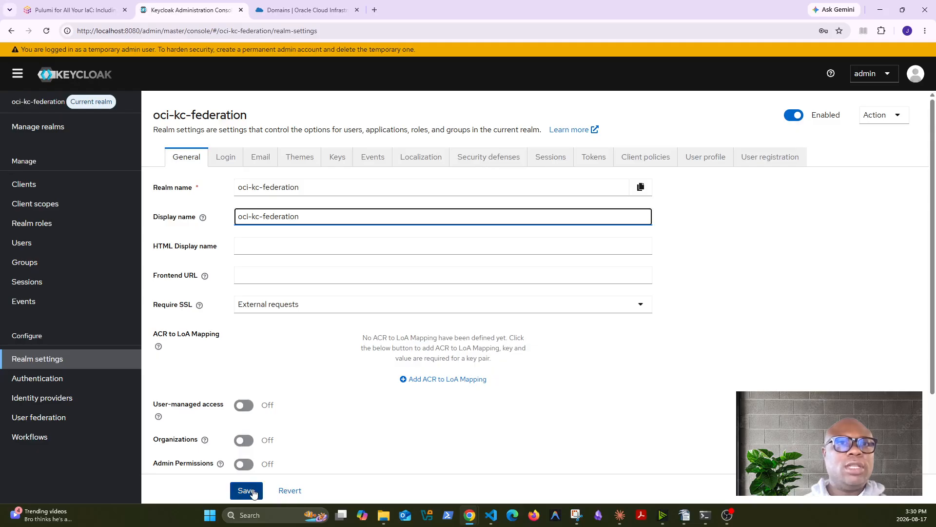
left_click(252, 492)
scroll(546, 449, "down", 3)
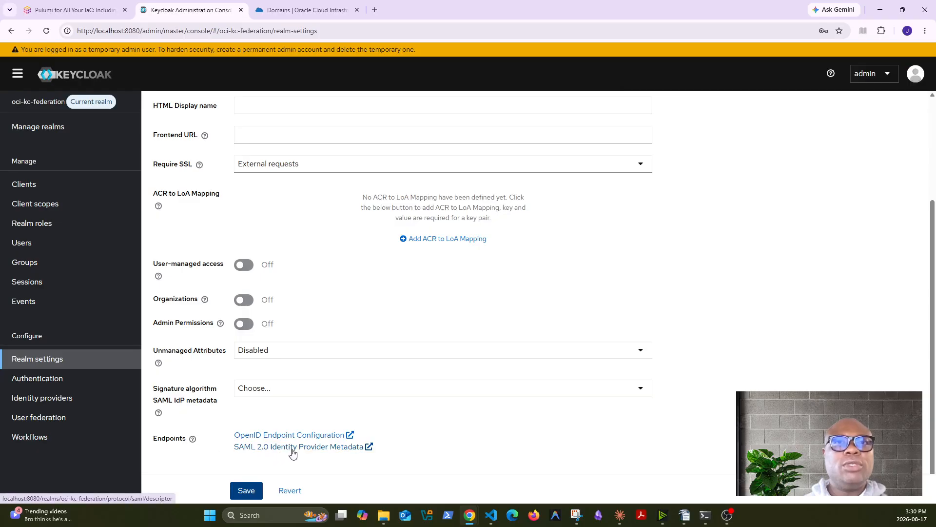
Save the realm's SAML 2.0 IdP metadata to Downloads as oci-kc-deration-metadata
left_click(295, 452)
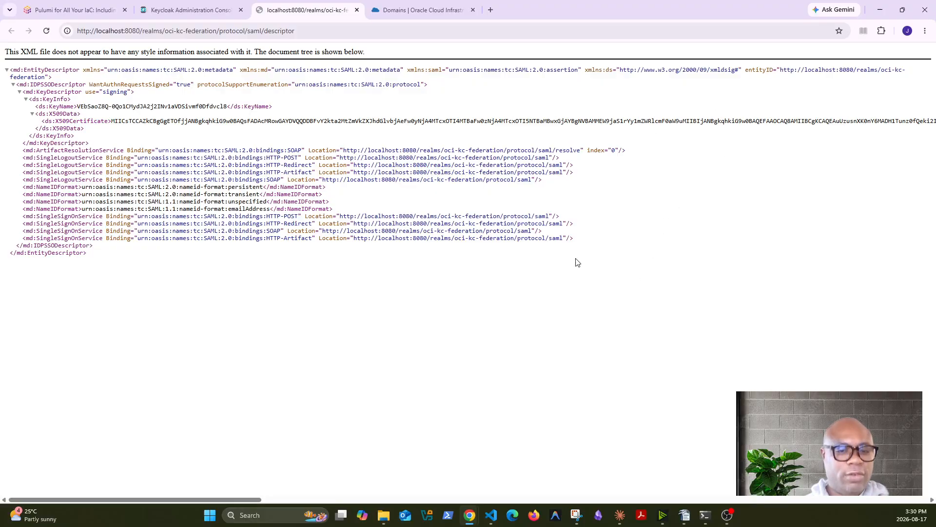
key("ctrl+s")
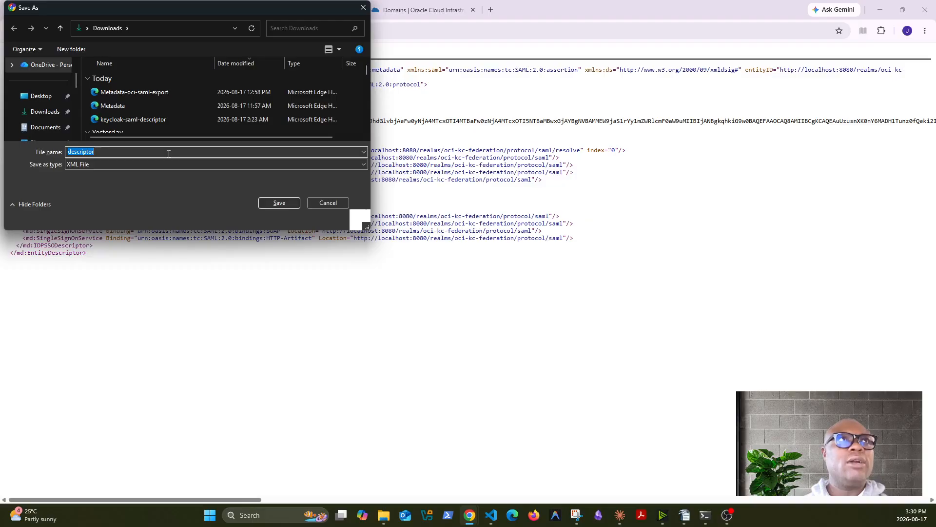
type("oci")
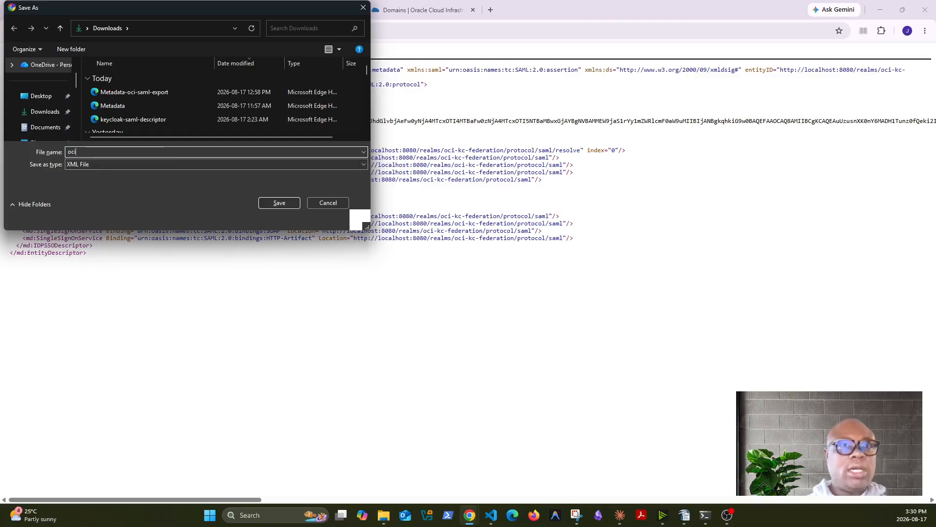
type("-kc-")
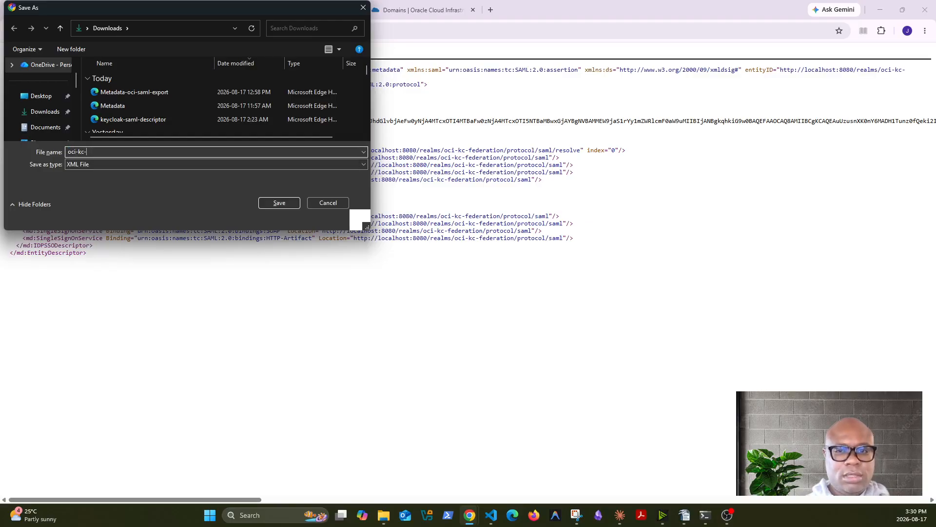
type("deration")
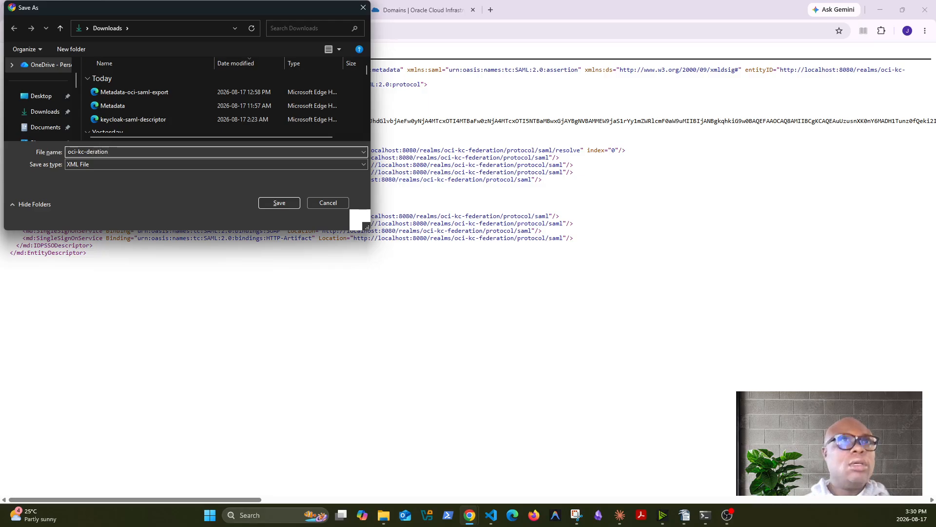
type("-metadata")
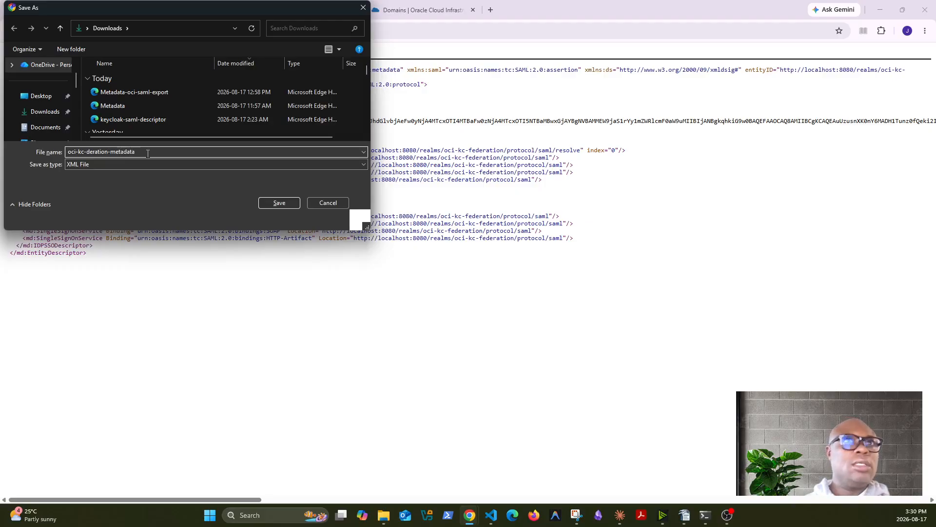
left_click(289, 202)
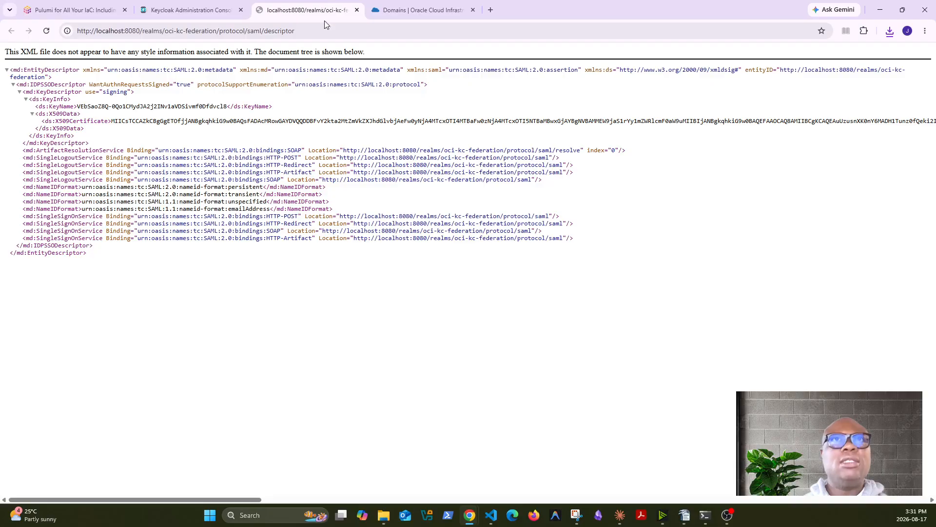
left_click(443, 15)
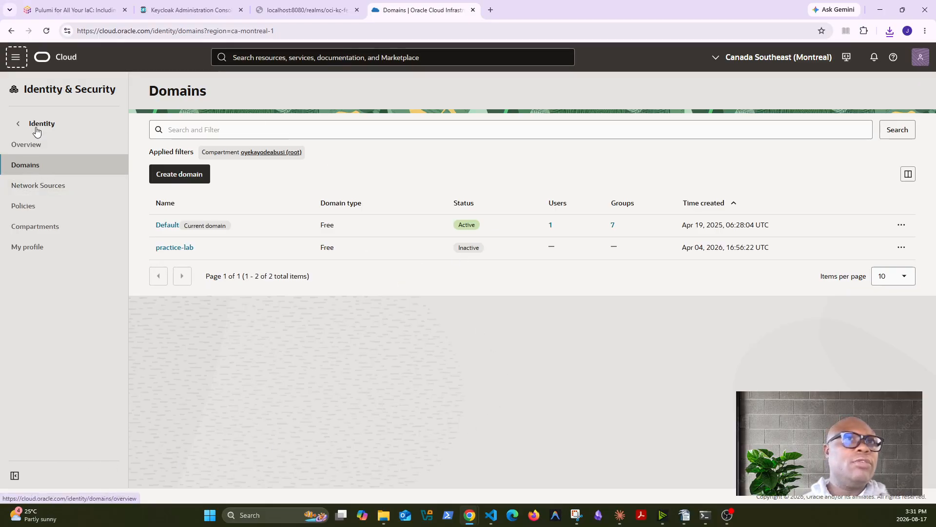
Navigate through Identity & Security > Domains to the Default domain's details
left_click(15, 57)
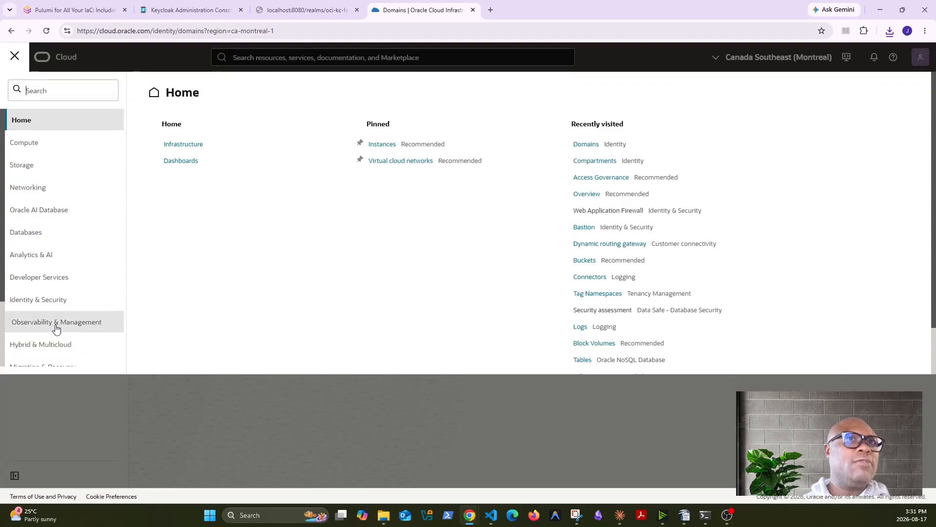
left_click(50, 299)
left_click(179, 163)
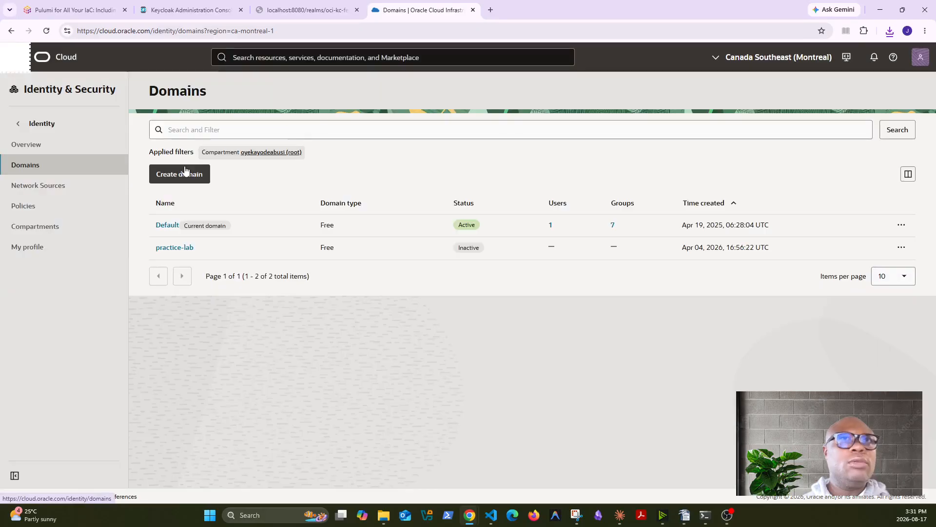
left_click(167, 225)
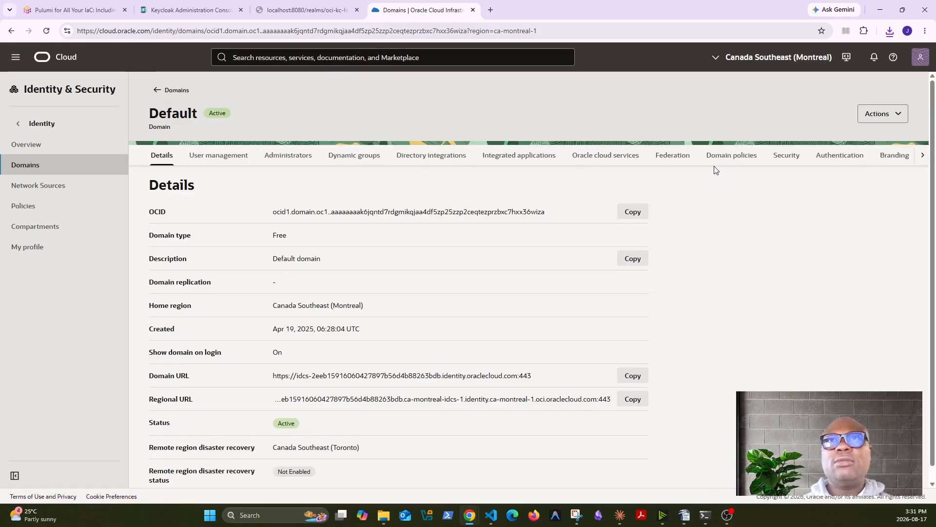
Start adding a SAML identity provider from the domain's Federation settings
left_click(668, 159)
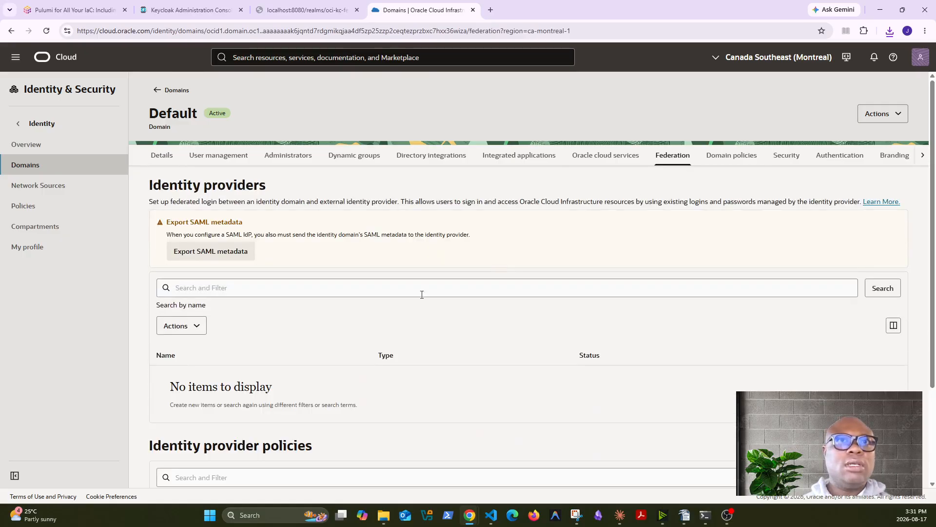
scroll(399, 328, "down", 5)
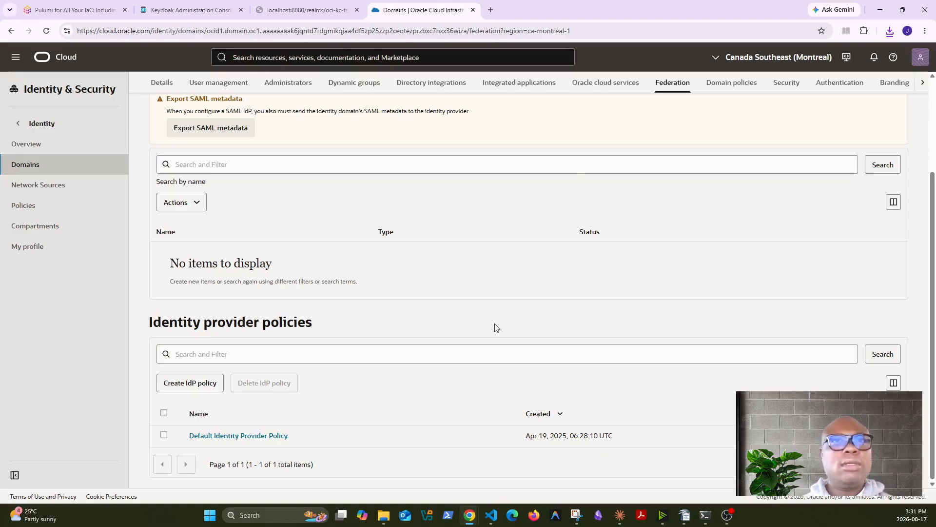
left_click(183, 202)
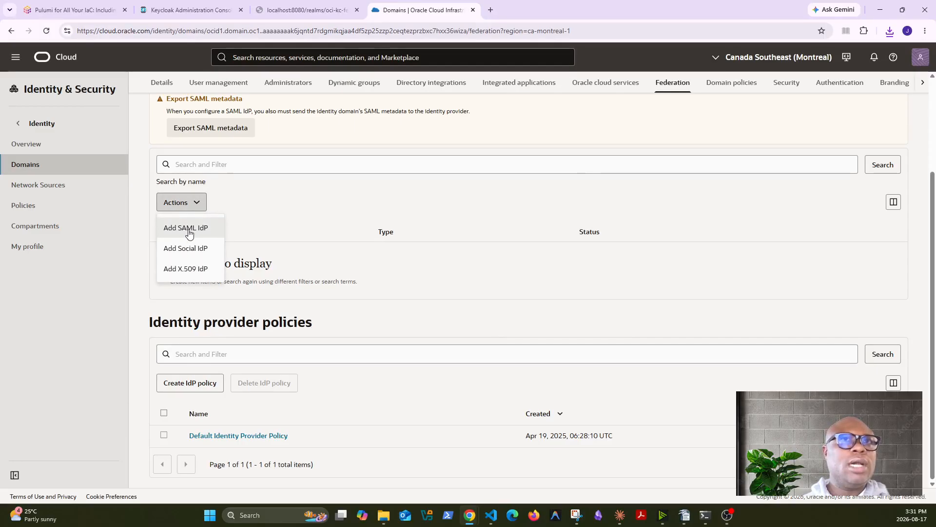
left_click(188, 229)
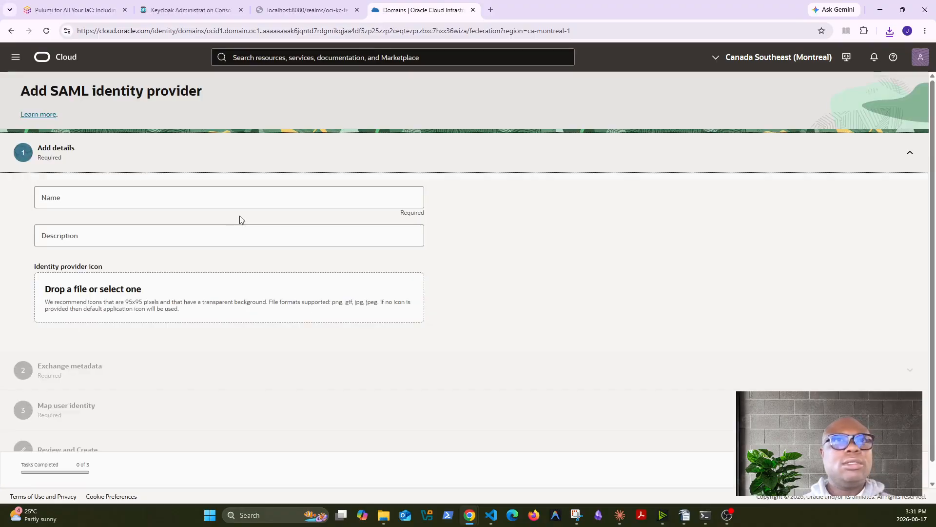
Name the identity provider kc-oci-idp with the description 'keycloak idp'
left_click(179, 198)
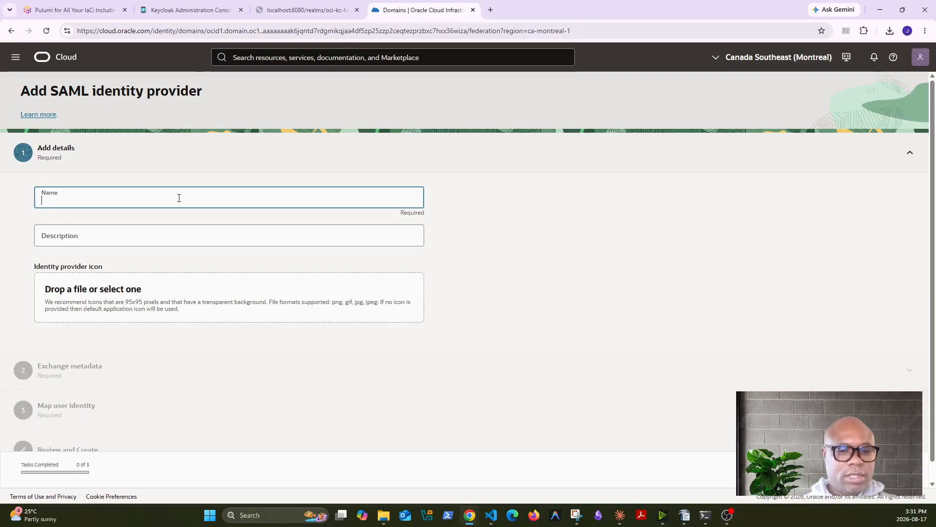
type("kc-oc")
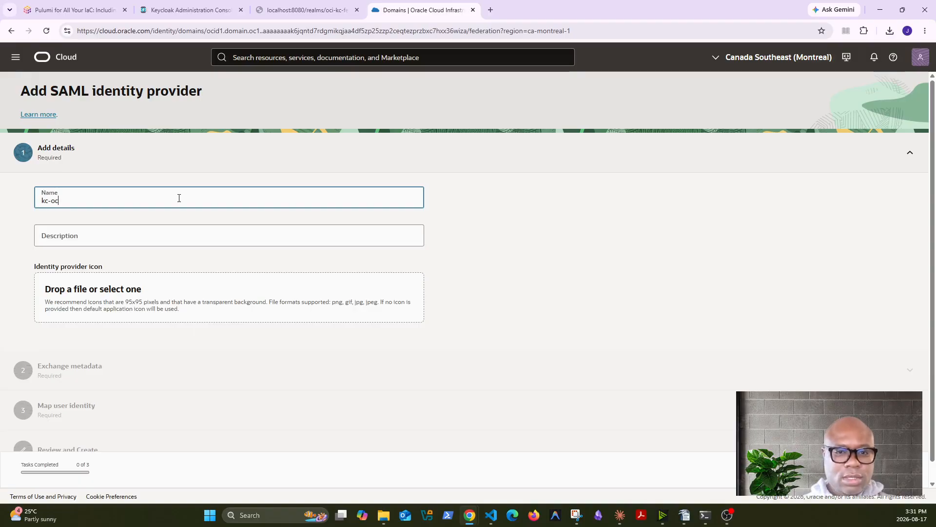
type("i-idp")
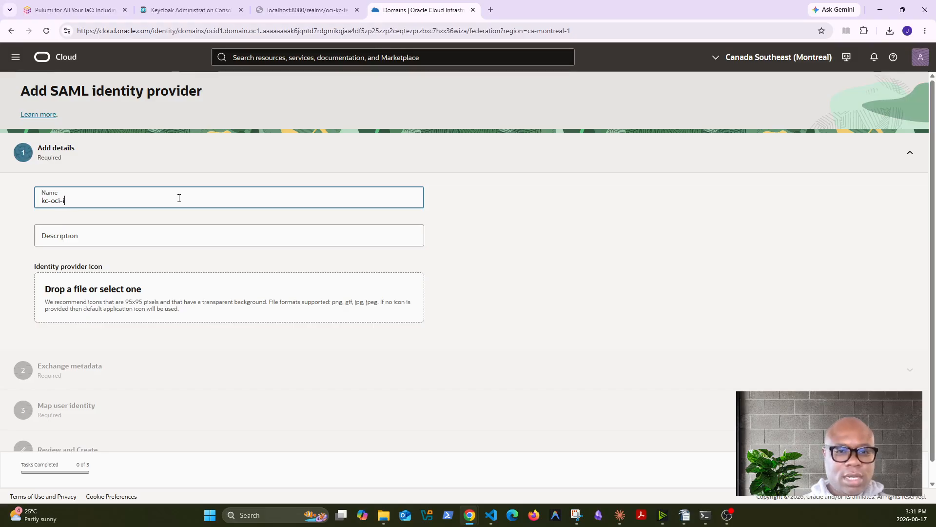
left_click(106, 240)
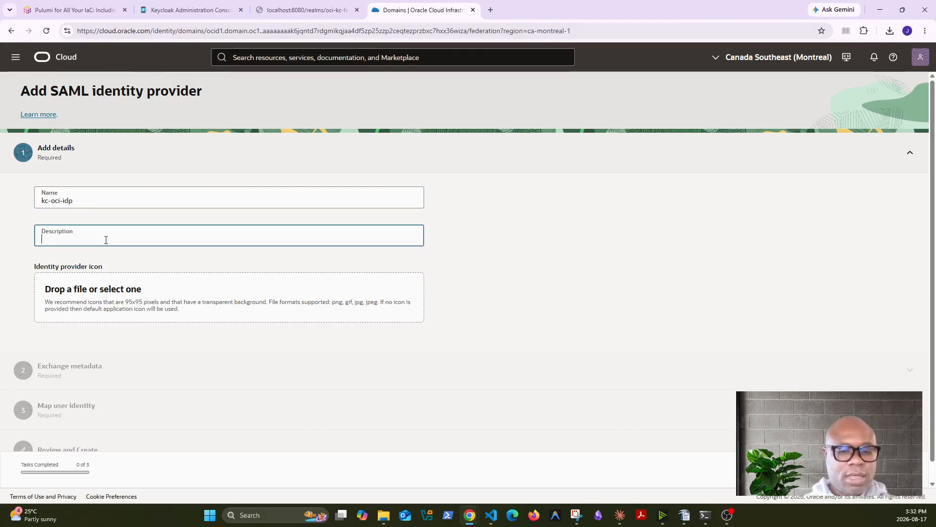
type("ide")
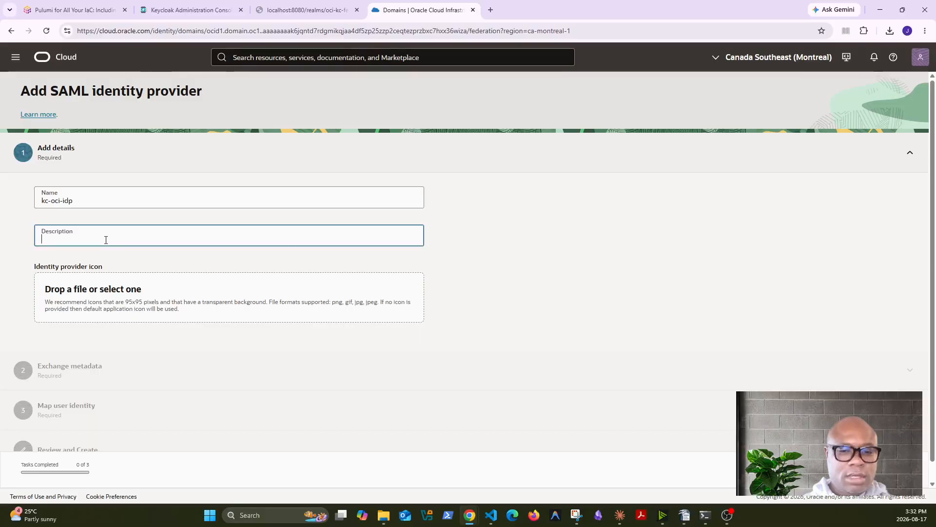
type("key")
type("cloak")
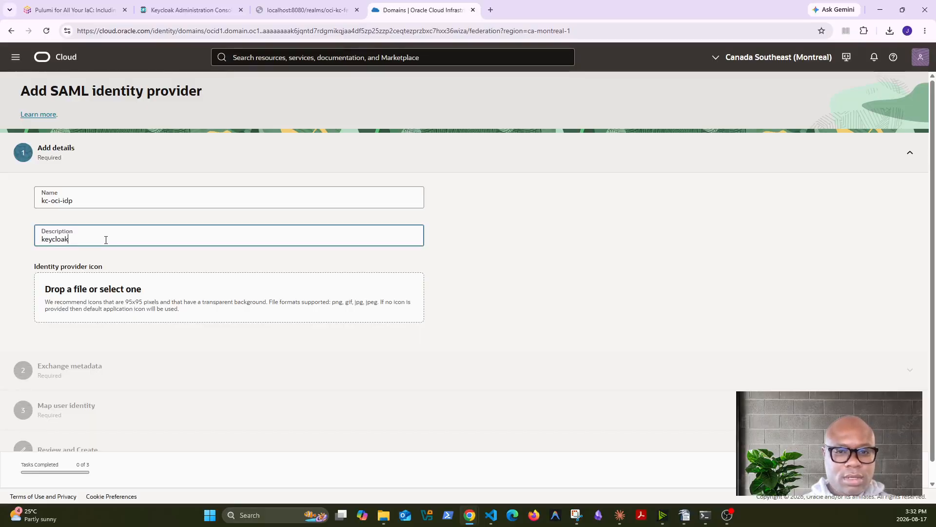
type(" idp")
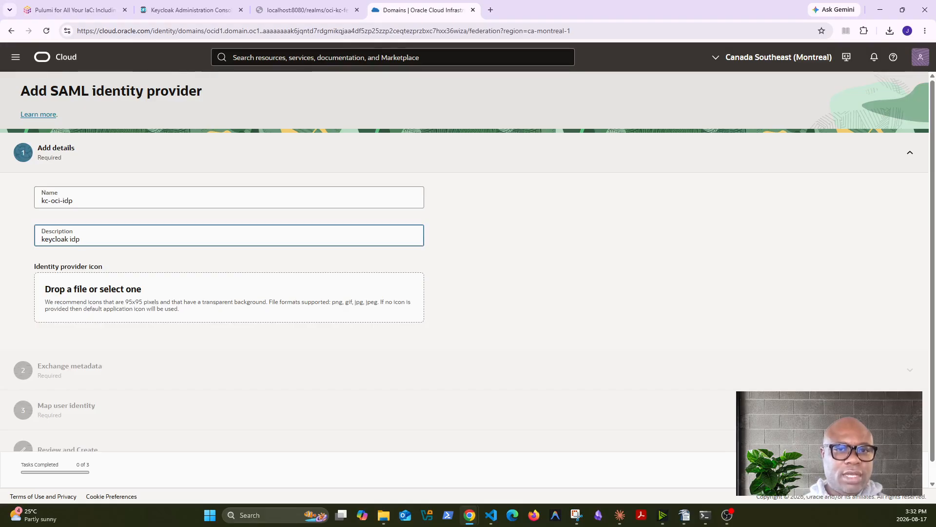
Browse Downloads in the icon file picker, then continue to the Exchange metadata step
left_click(167, 306)
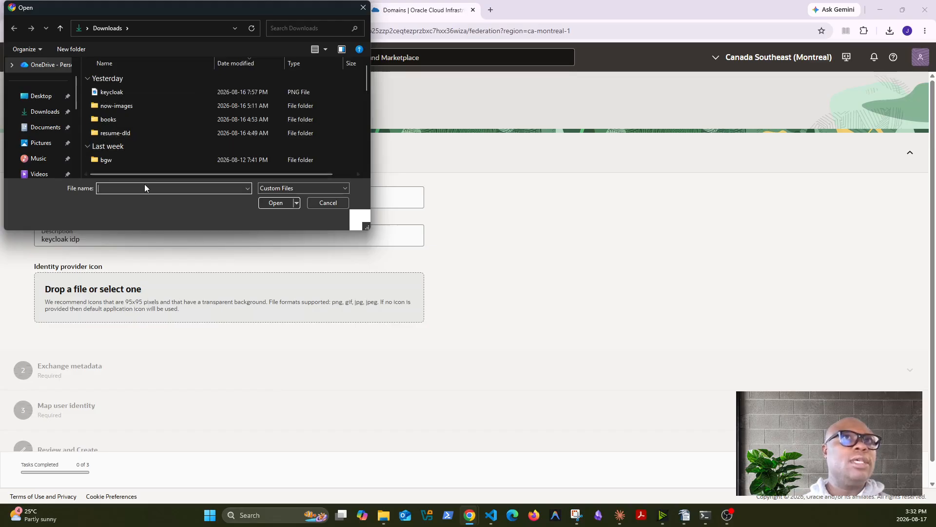
left_click(49, 111)
scroll(140, 128, "down", 2)
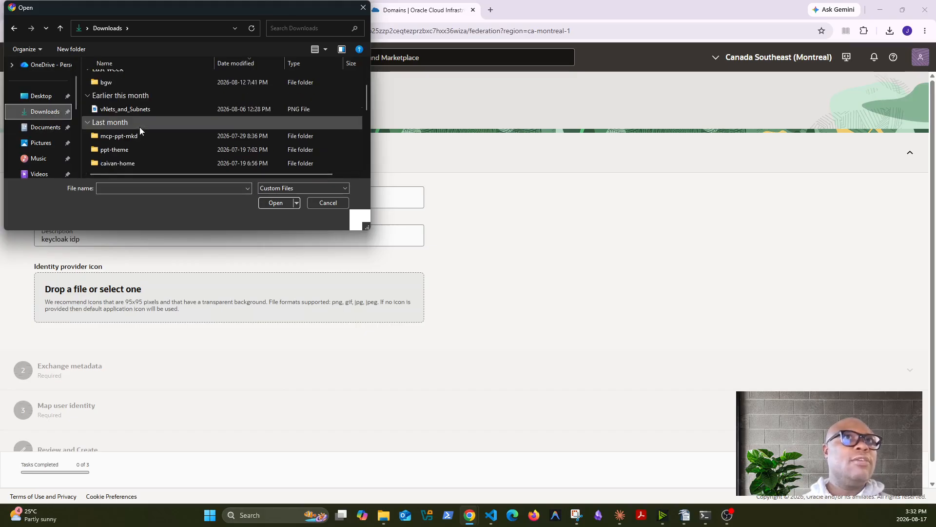
left_click(317, 189)
left_click(312, 204)
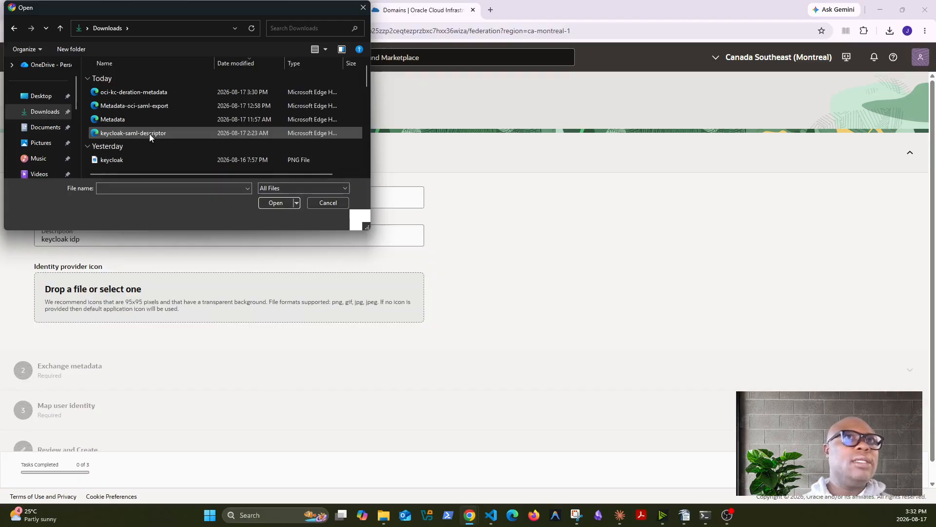
left_click(157, 92)
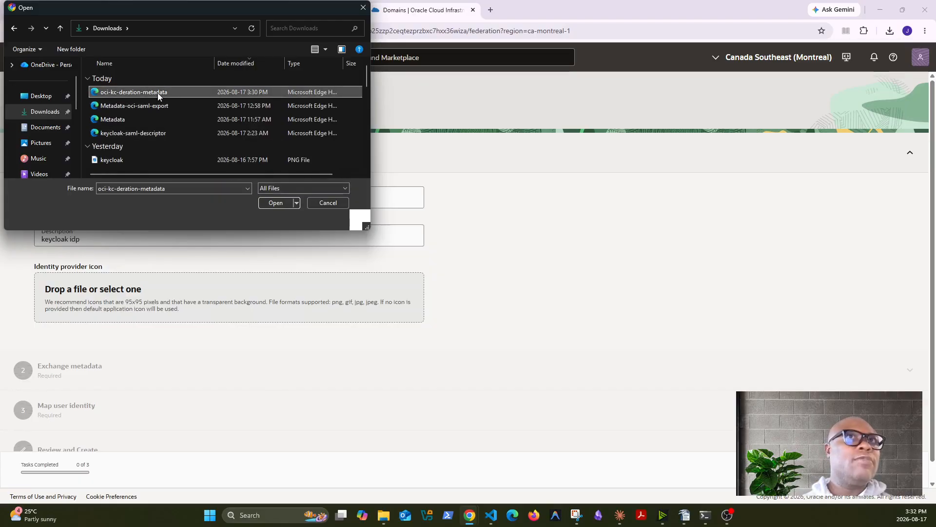
left_click(283, 204)
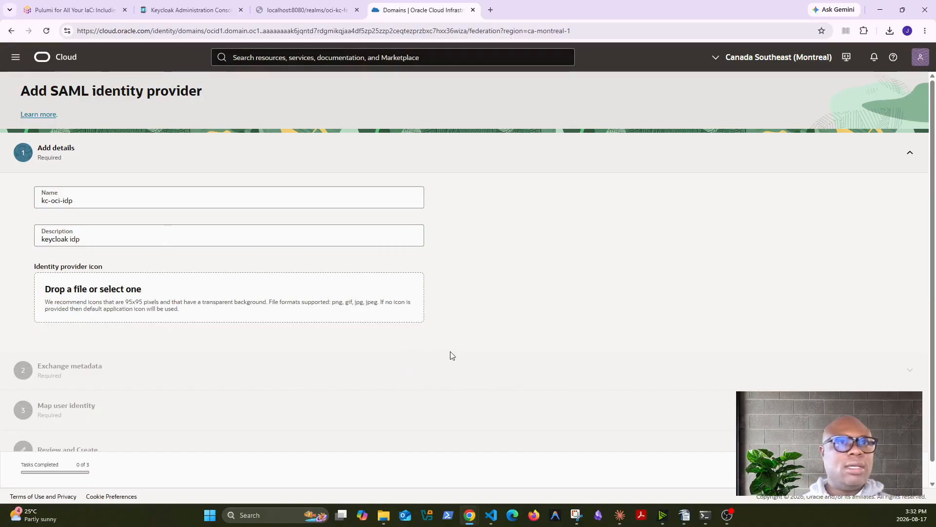
scroll(451, 358, "down", 1)
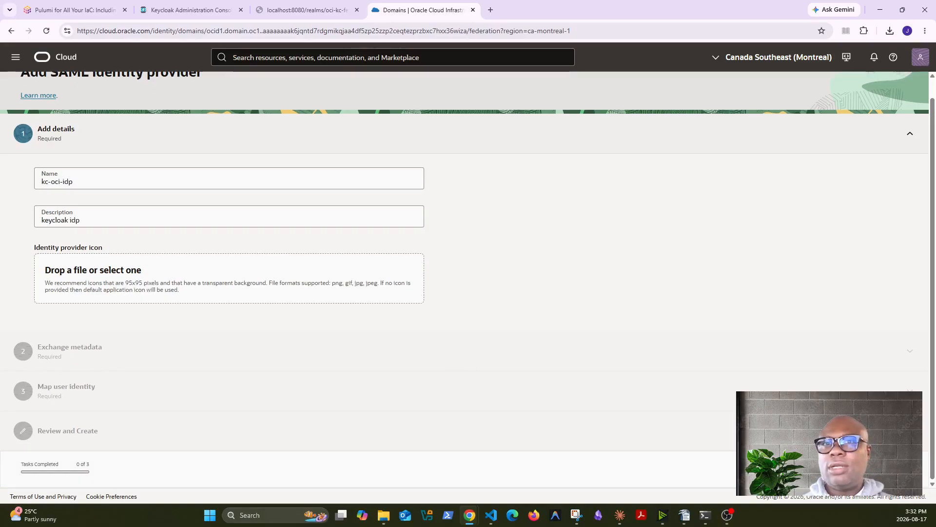
left_click(893, 469)
scroll(560, 341, "down", 1)
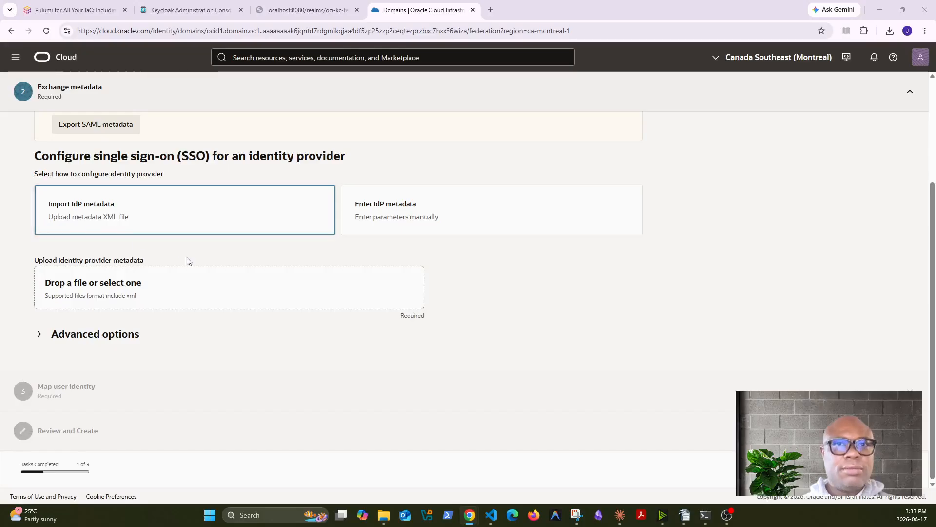
Import oci-kc-deration-metadata.xml as IdP metadata and finish the wizard to create kc-oci-idp
left_click(129, 291)
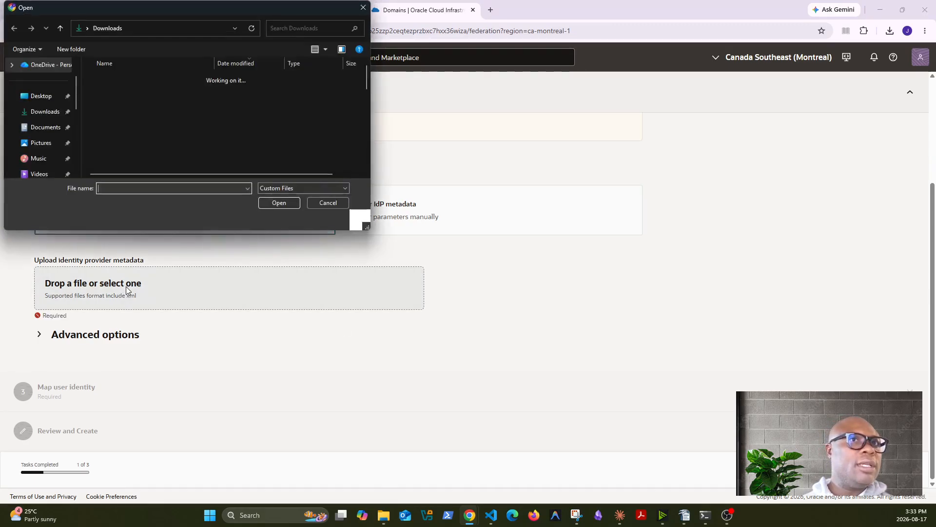
left_click(142, 92)
left_click(275, 202)
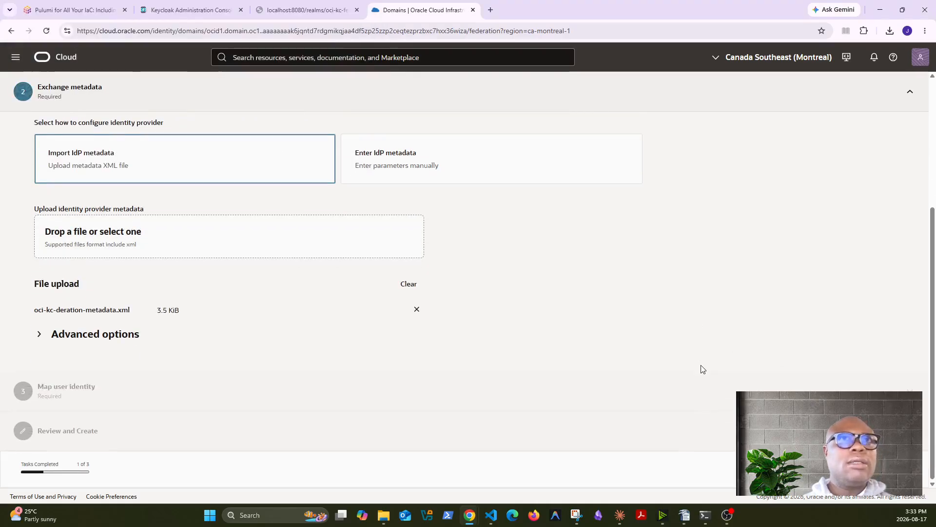
left_click(900, 470)
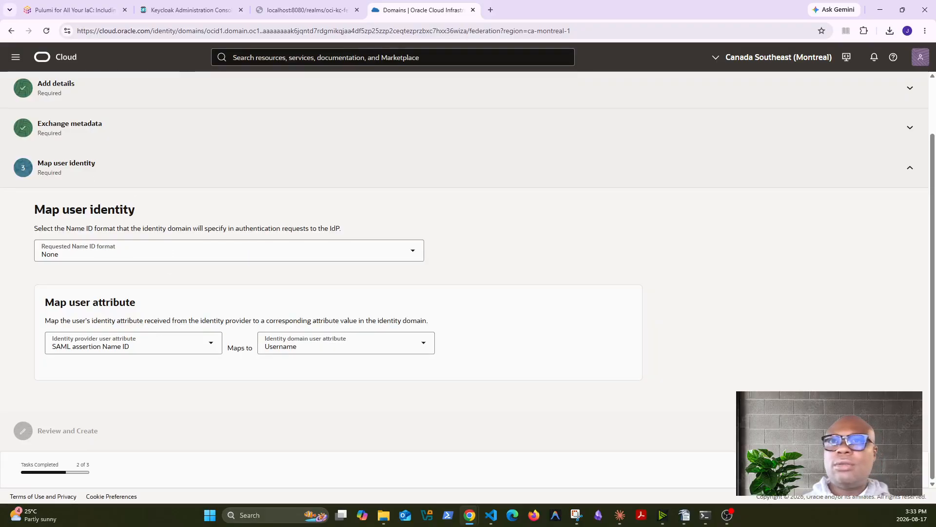
left_click(900, 469)
scroll(625, 359, "down", 5)
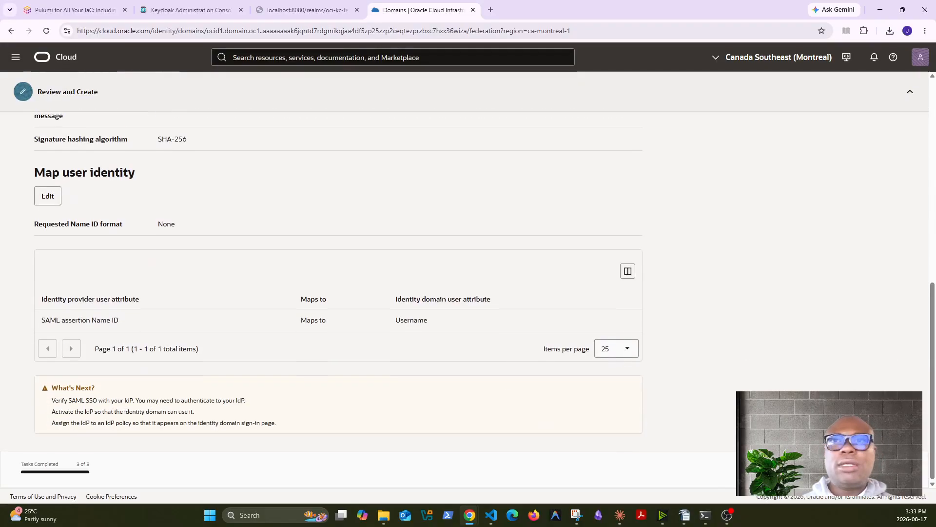
left_click(901, 469)
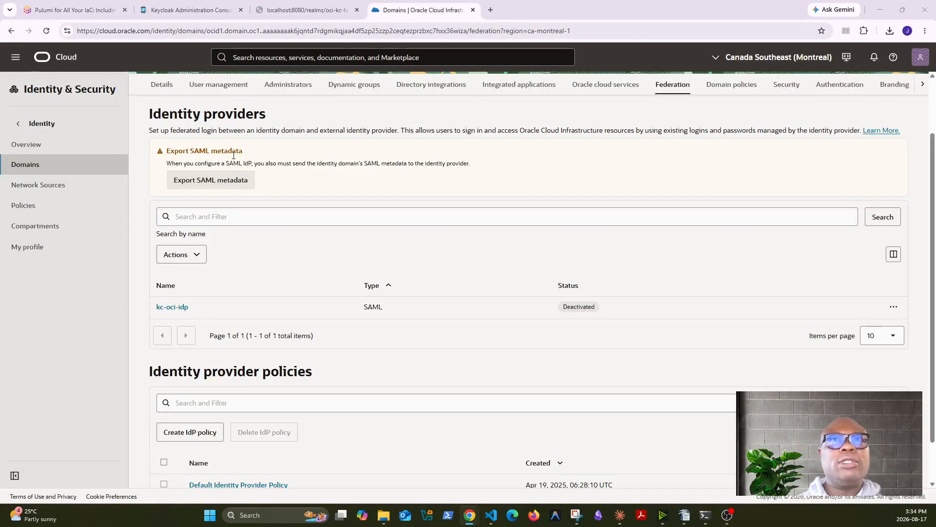
Export the domain's SAML metadata as an XML download and show it in its folder
left_click(227, 183)
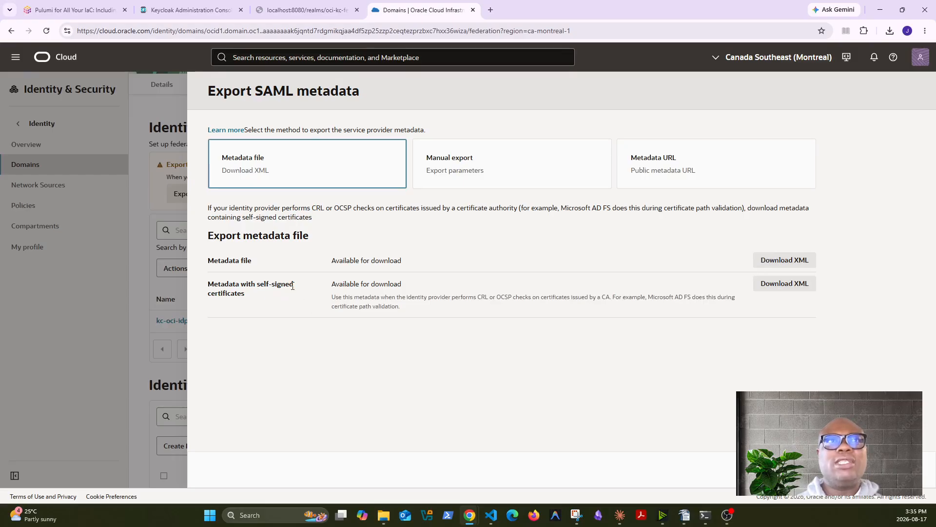
left_click(783, 263)
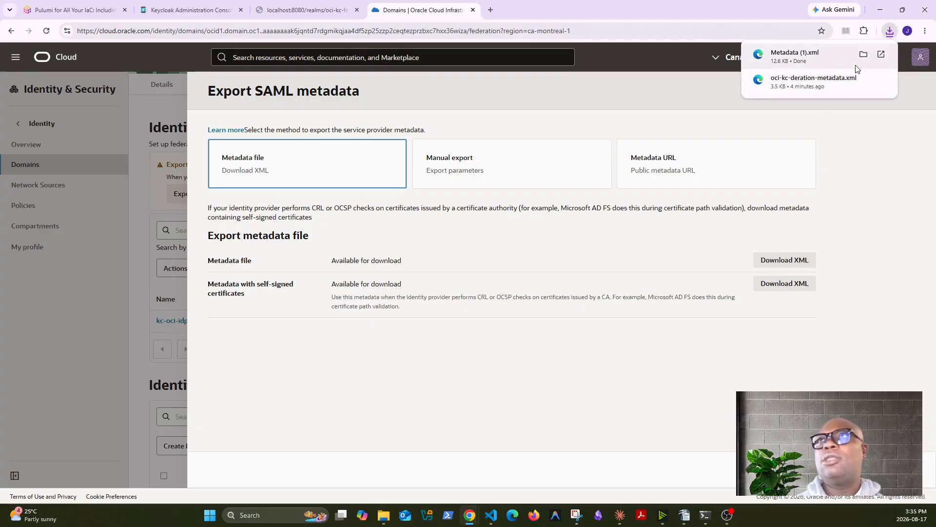
left_click(863, 55)
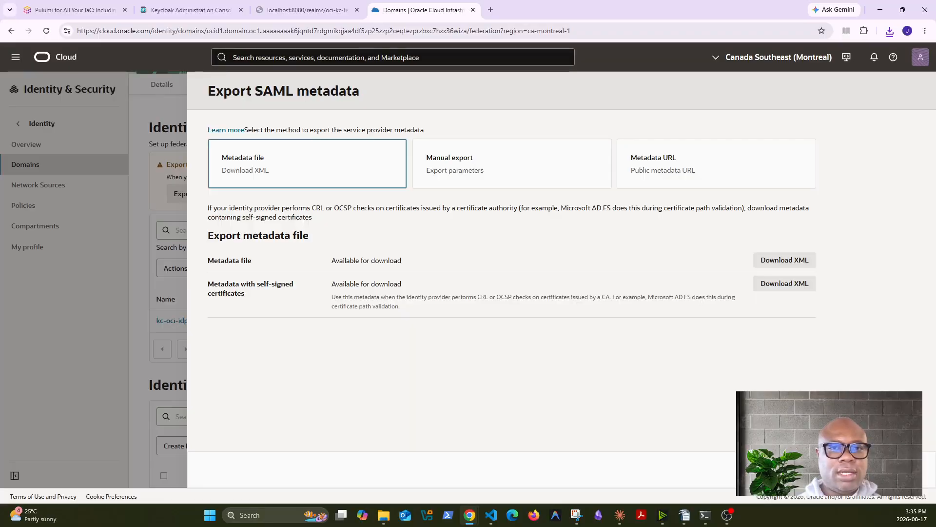
Close the SAML descriptor page and return to the Keycloak administration console
left_click(183, 13)
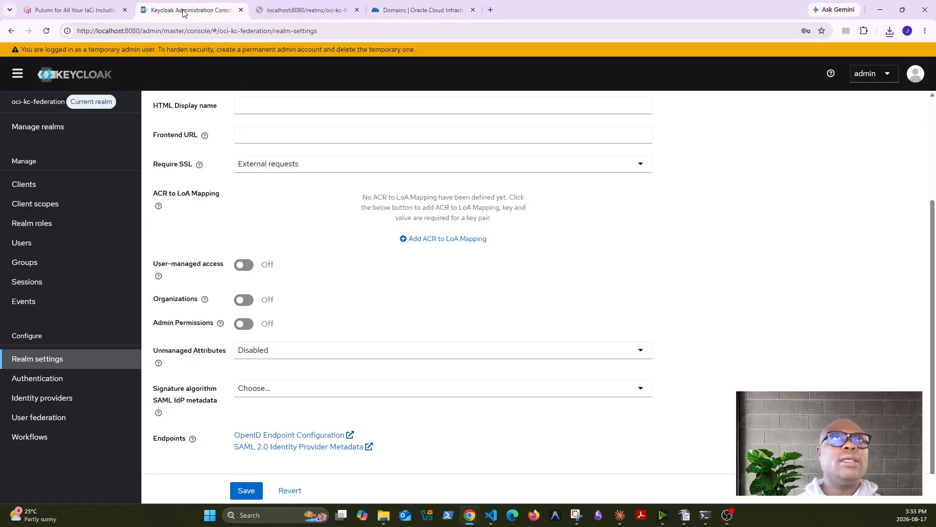
left_click(275, 12)
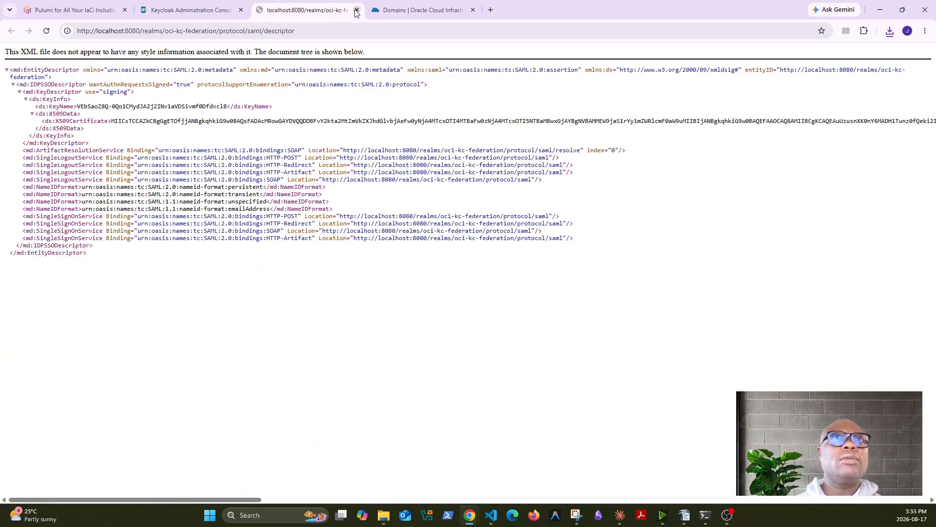
left_click(356, 9)
left_click(190, 9)
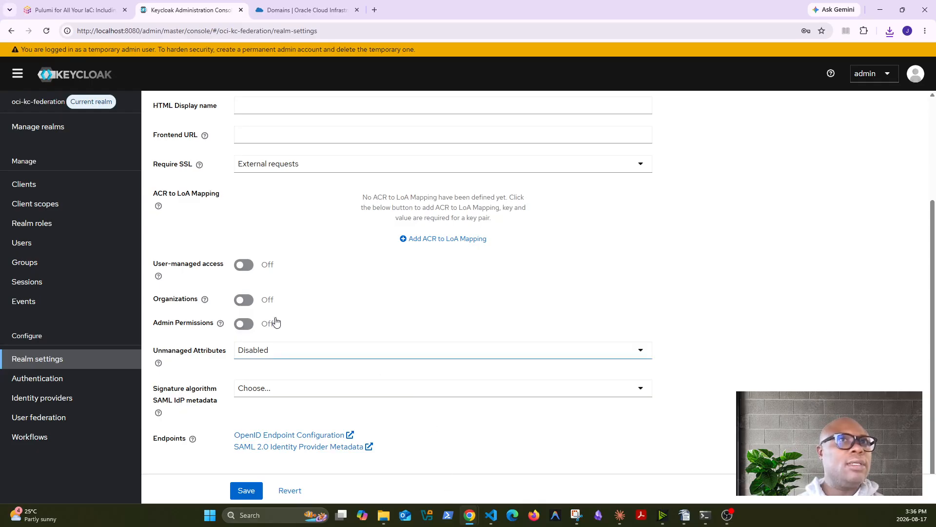
Import Metadata4oci-kc2.xml as a new Keycloak client named metadata-from-oci
left_click(24, 185)
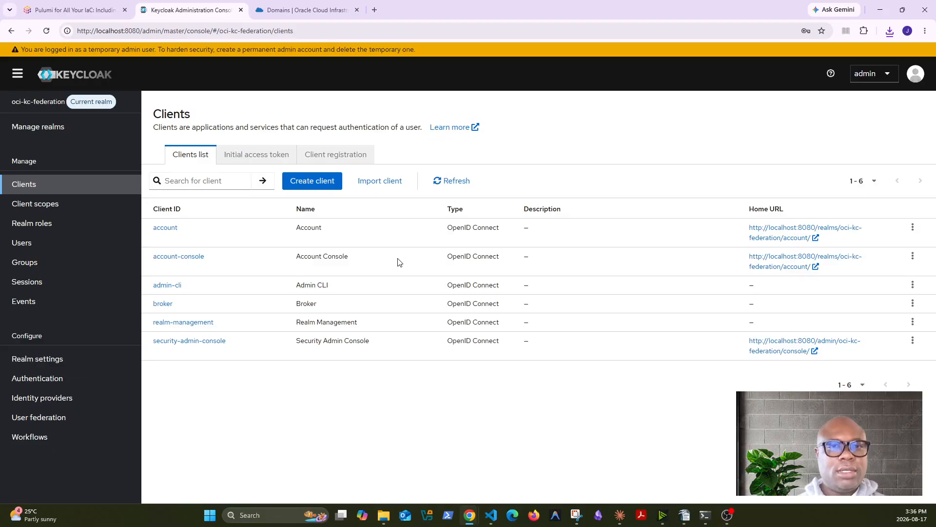
left_click(385, 180)
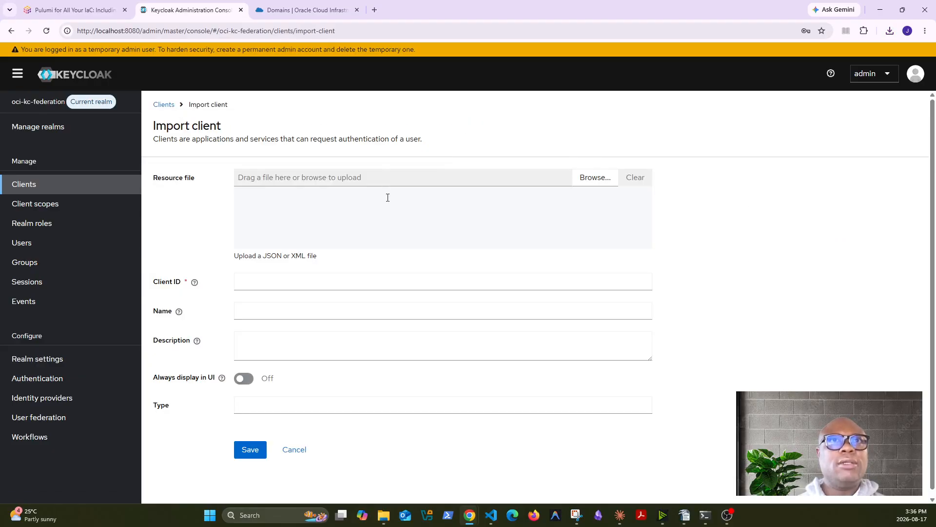
left_click(604, 183)
left_click(273, 92)
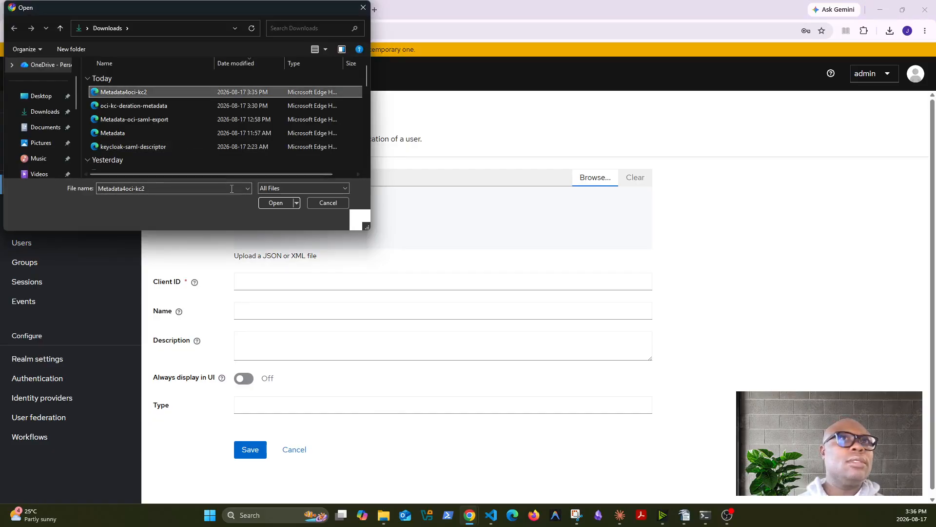
left_click(274, 202)
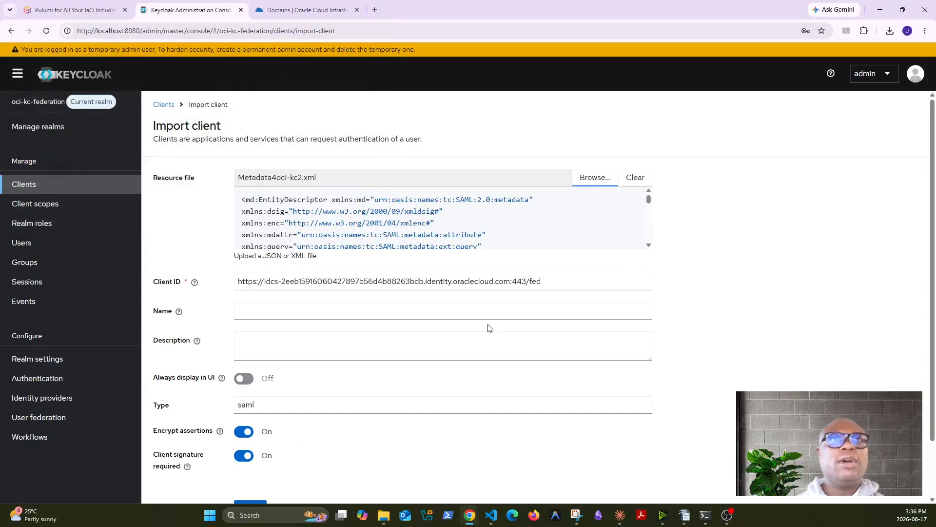
left_click(301, 312)
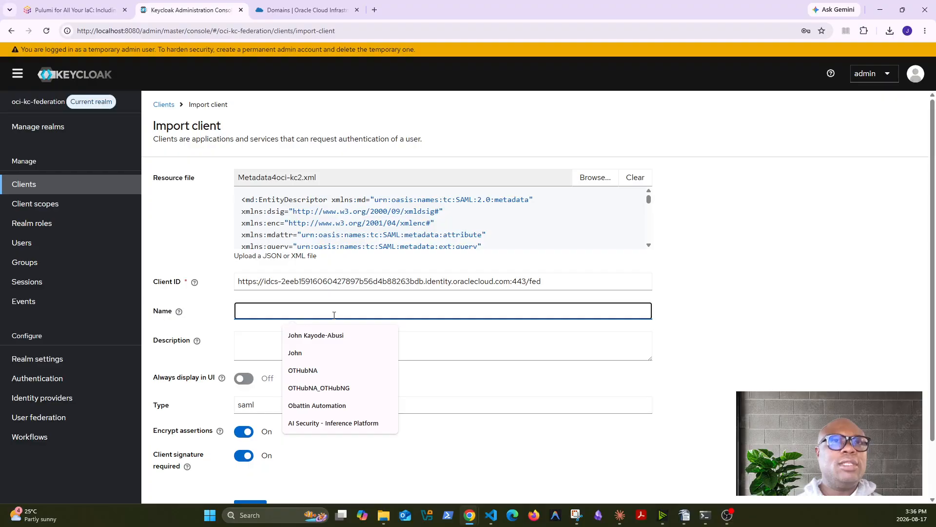
type("metad")
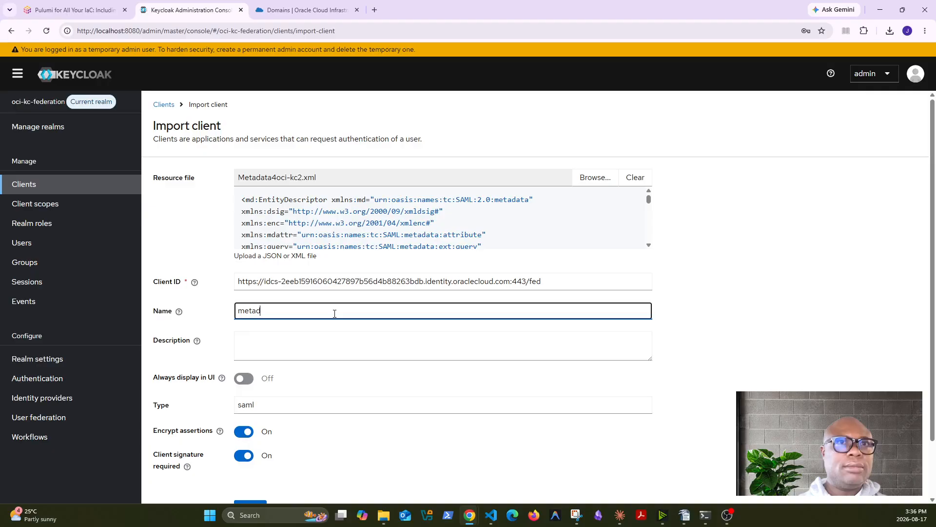
type("ata-from")
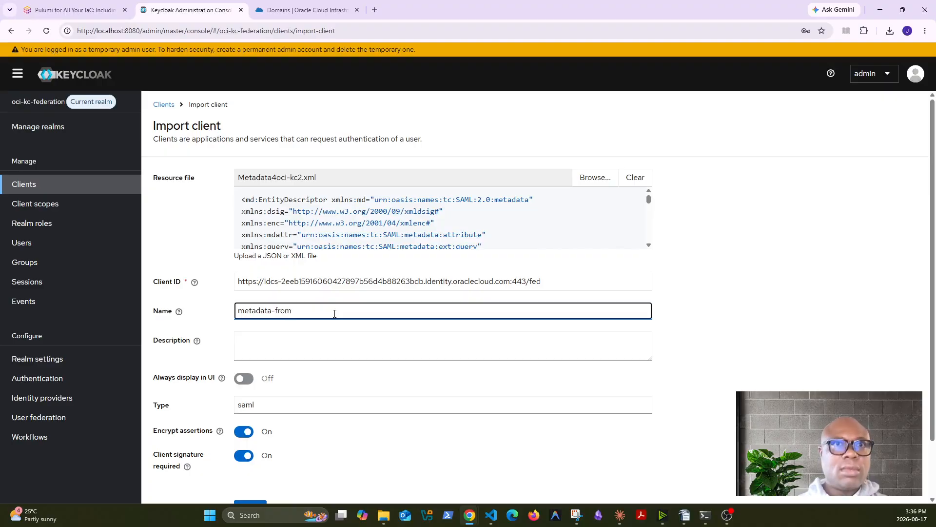
type("-oci")
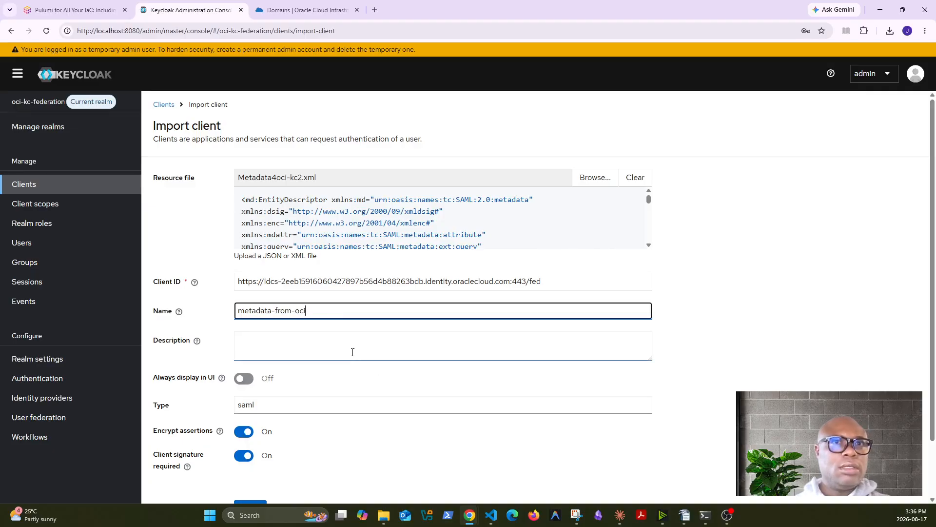
Save the metadata-from-oci SAML client and show the realm's Client scopes list
scroll(618, 398, "down", 1)
scroll(618, 398, "down", 1)
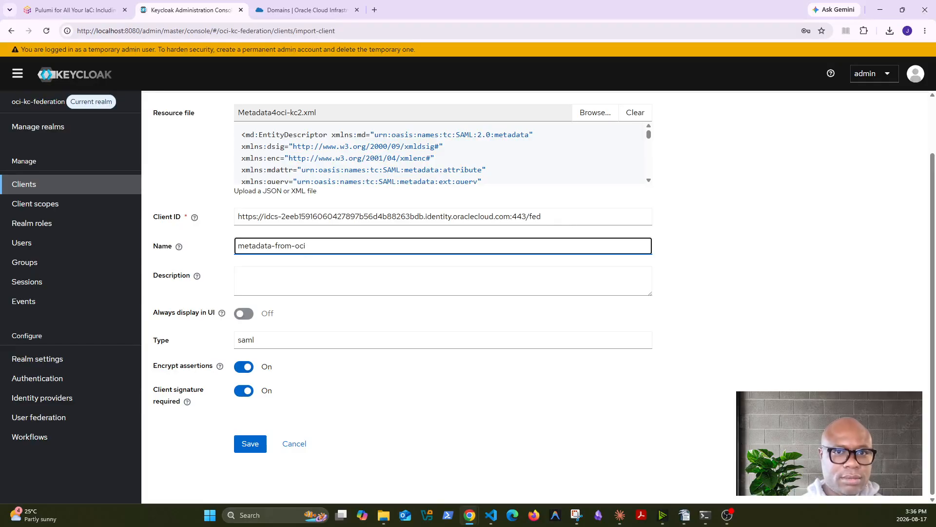
left_click(257, 444)
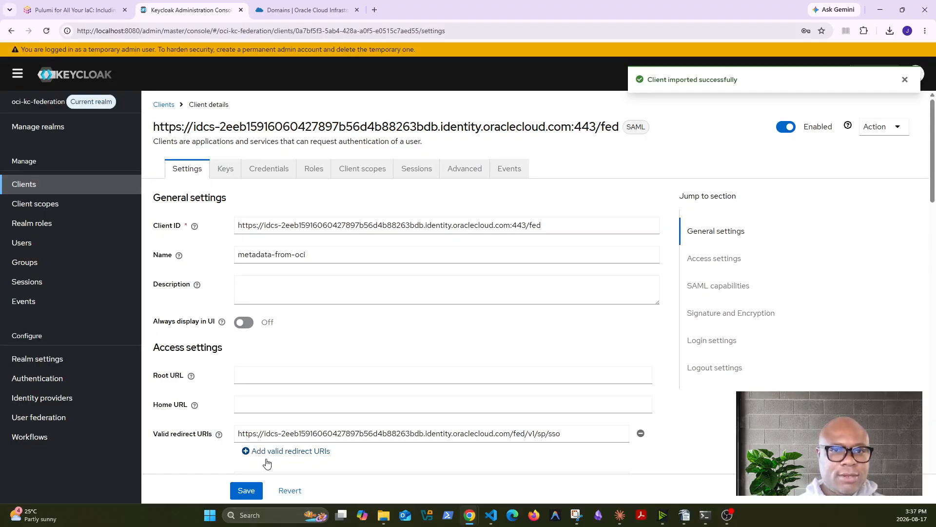
left_click(43, 203)
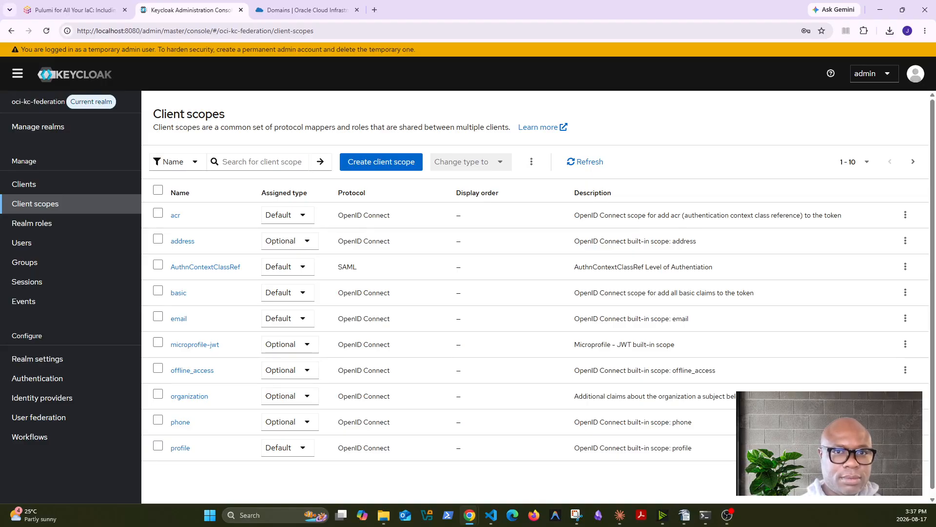
Create client scope 'groups' with type Default, protocol SAML, and consent screen display off
left_click(393, 161)
left_click(363, 168)
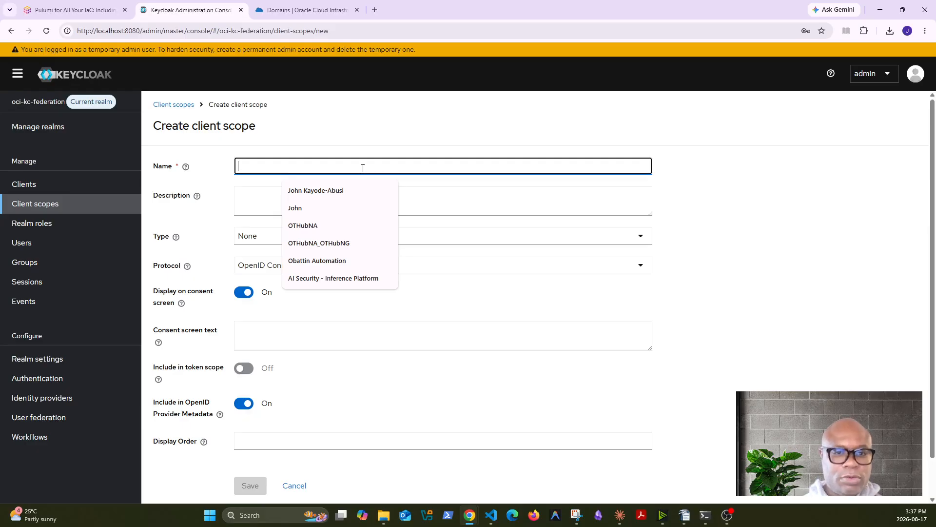
type("groups")
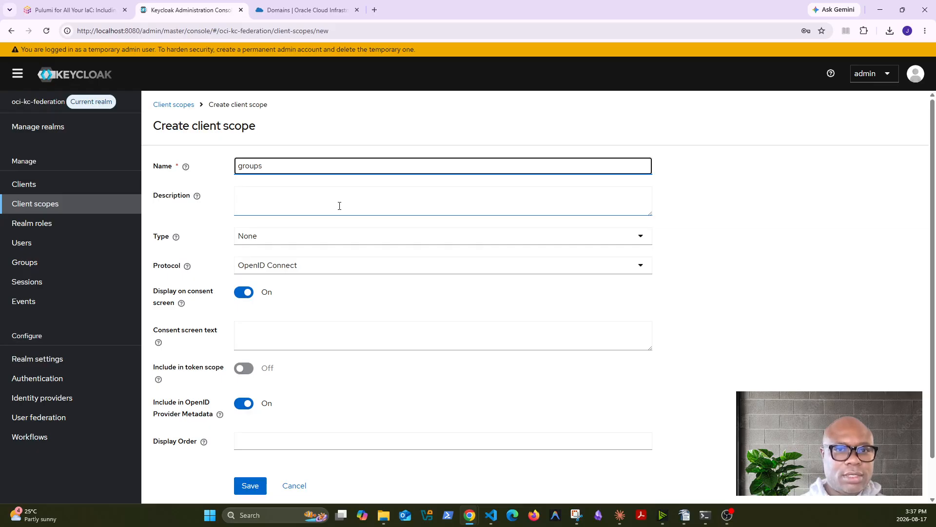
left_click(330, 236)
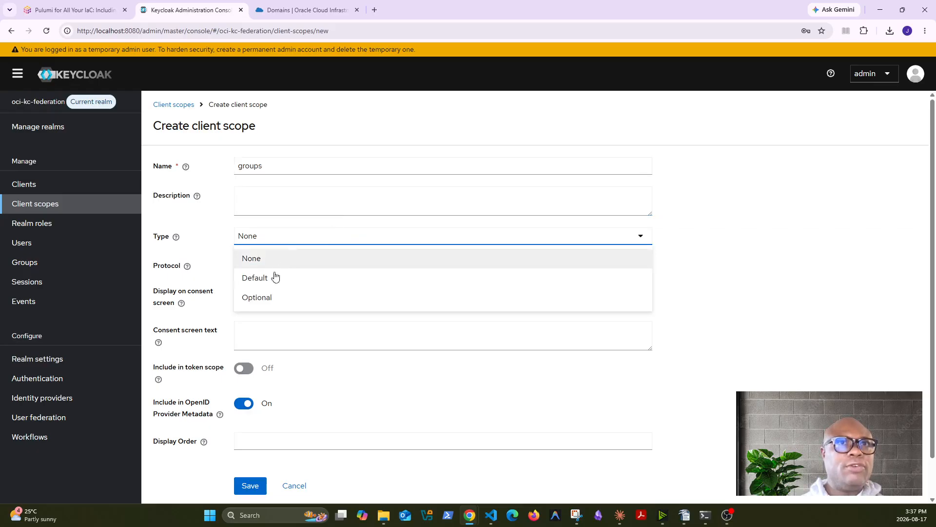
left_click(275, 277)
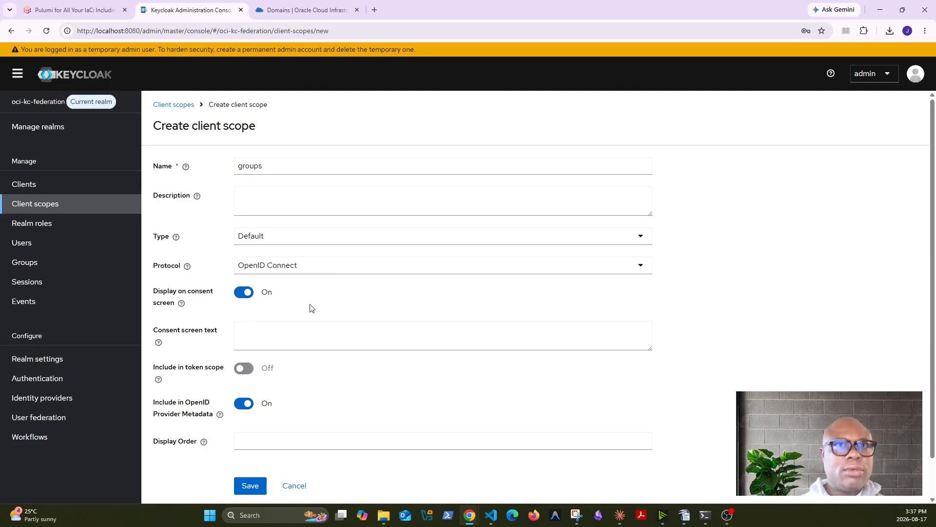
left_click(350, 267)
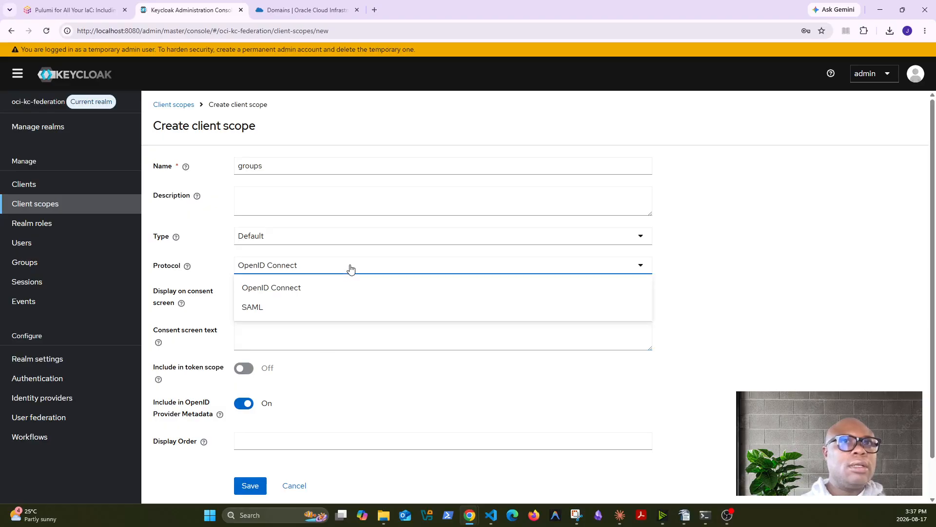
left_click(280, 307)
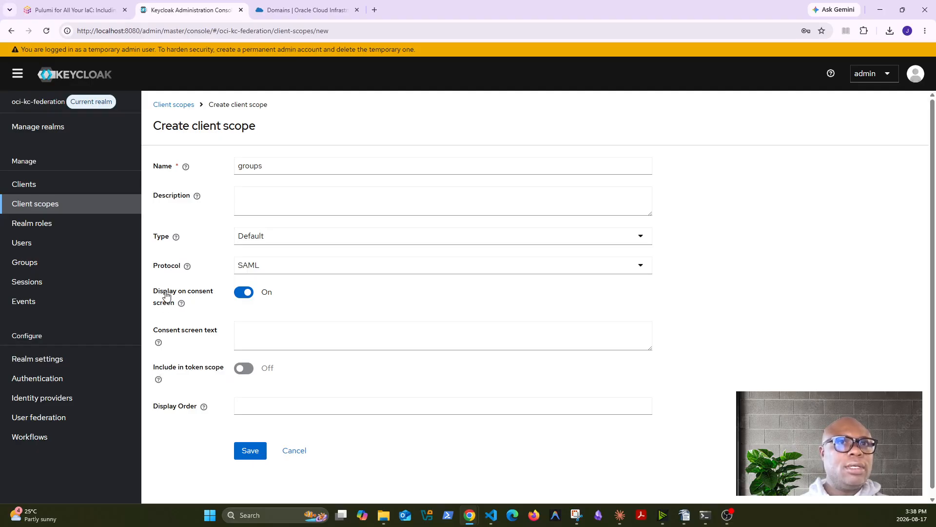
left_click(240, 296)
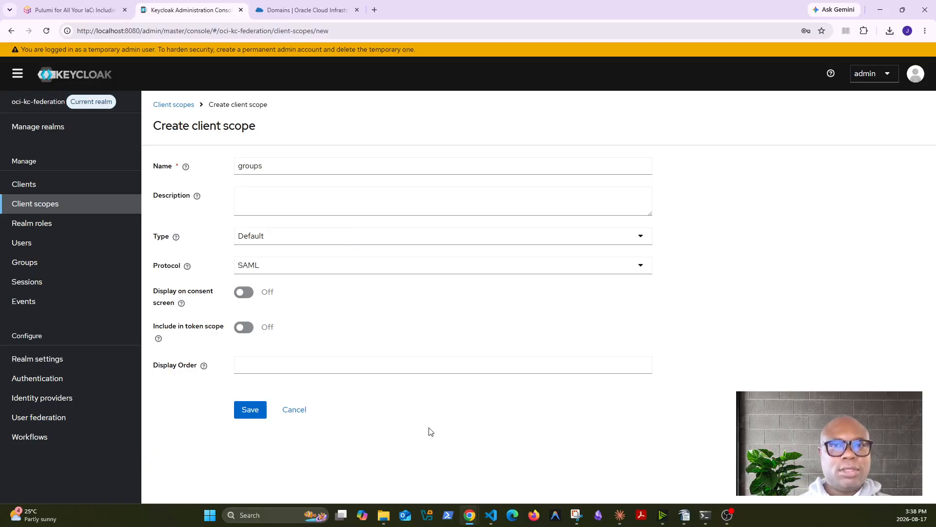
left_click(259, 410)
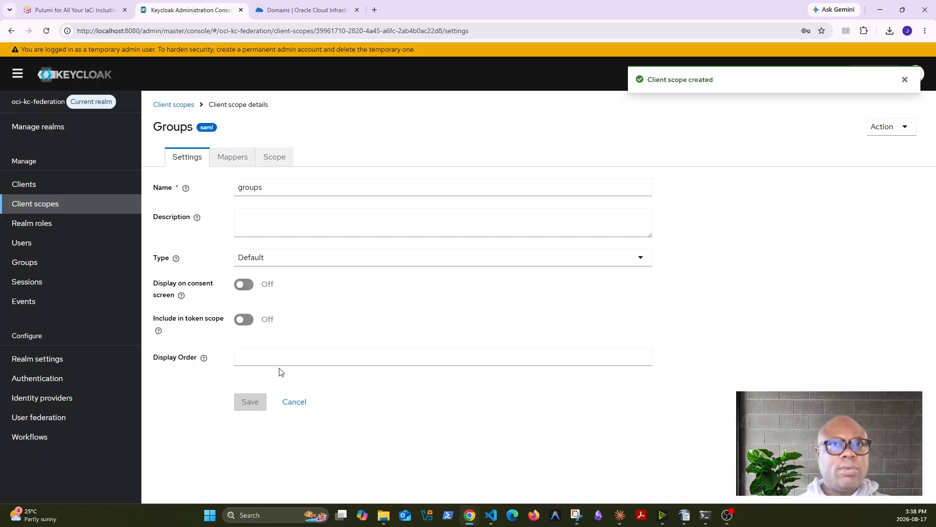
Add a Group list mapper named groups to the groups client scope
left_click(241, 164)
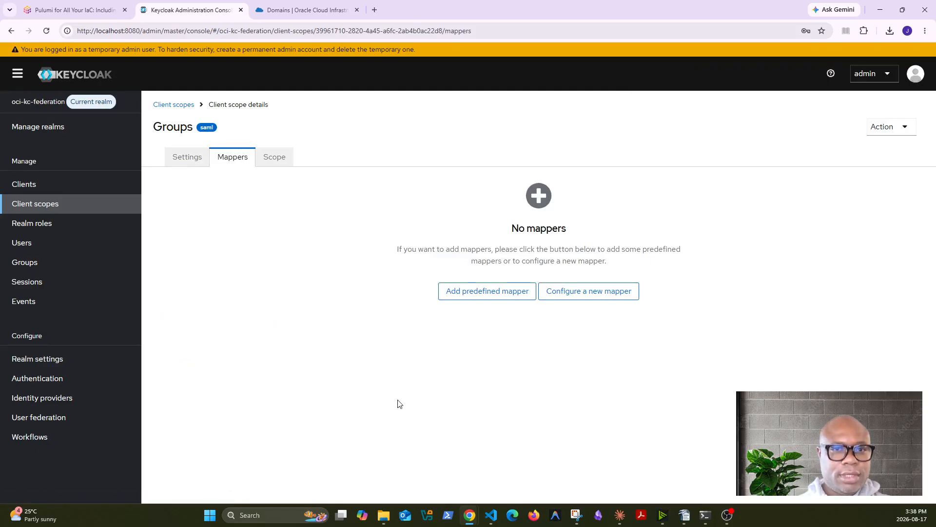
left_click(587, 299)
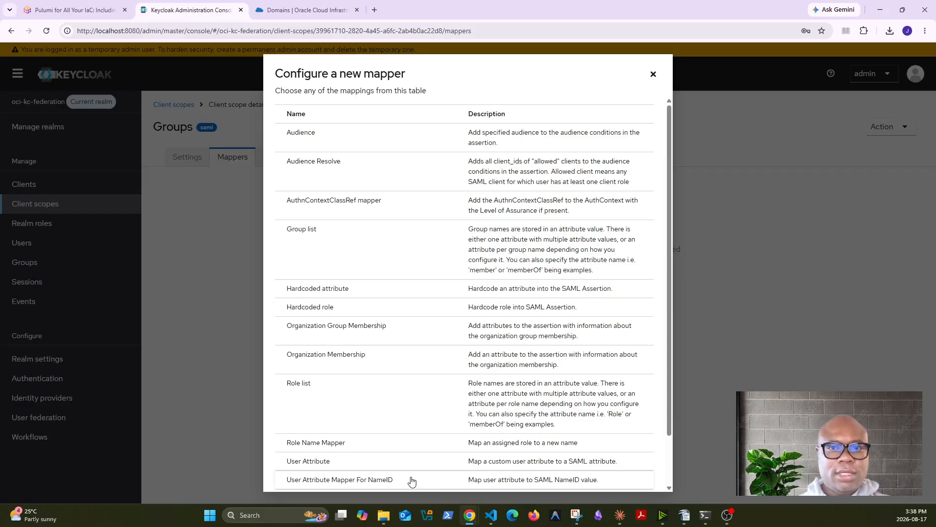
left_click(341, 251)
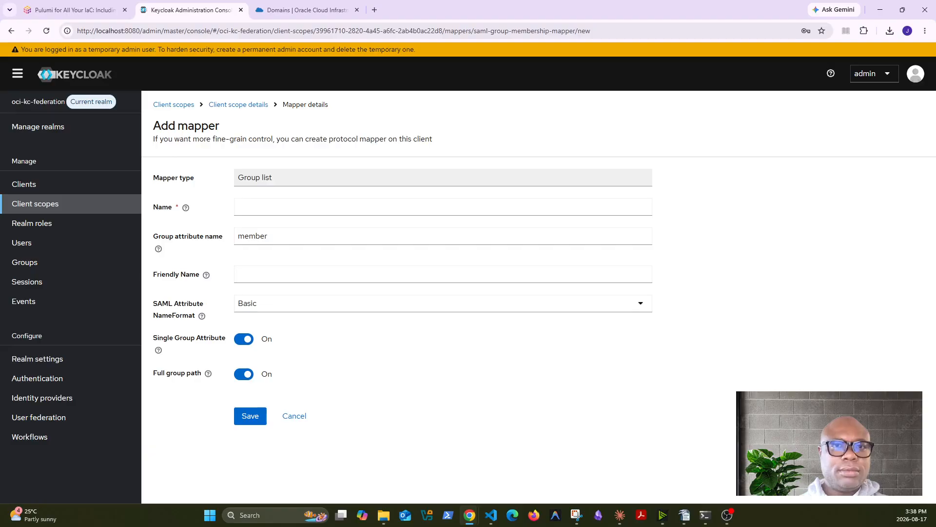
left_click(272, 206)
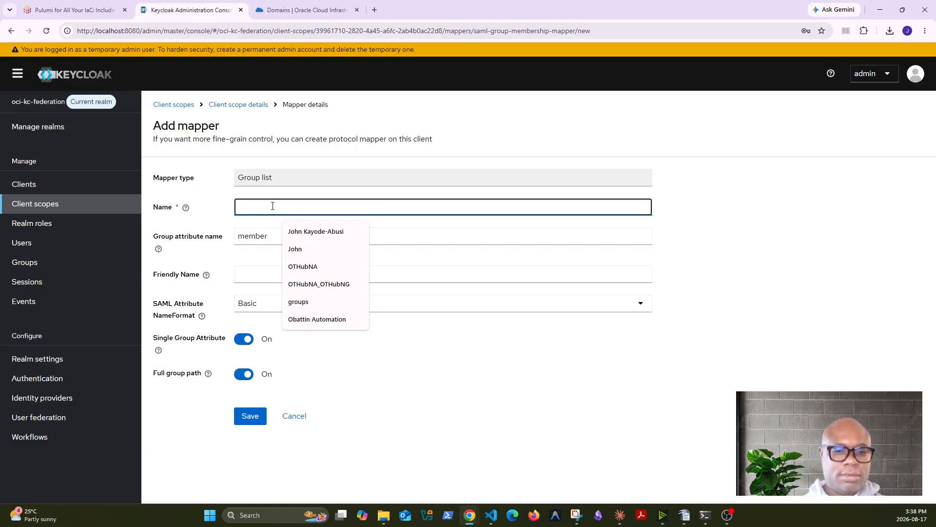
type("groups")
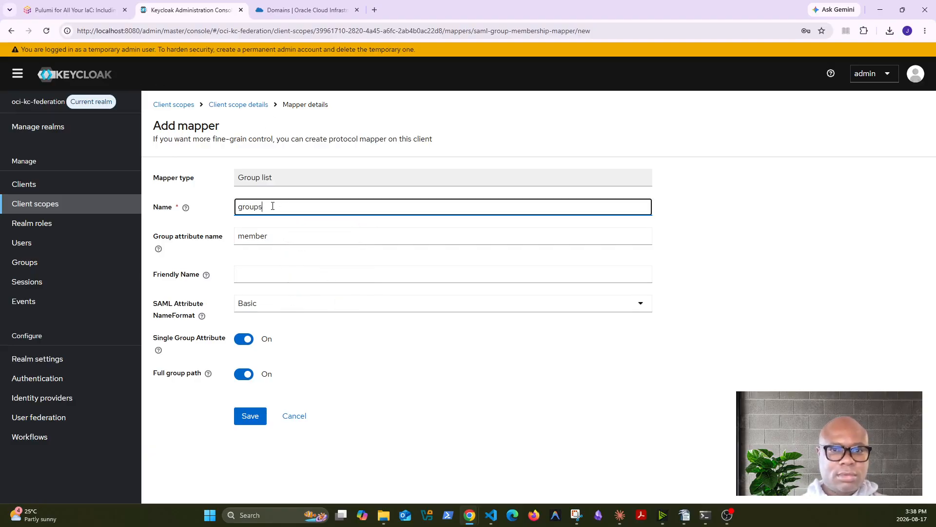
Set the mapper's group attribute name to groups with Unspecified name format, save, and return to Clients
left_click(304, 236)
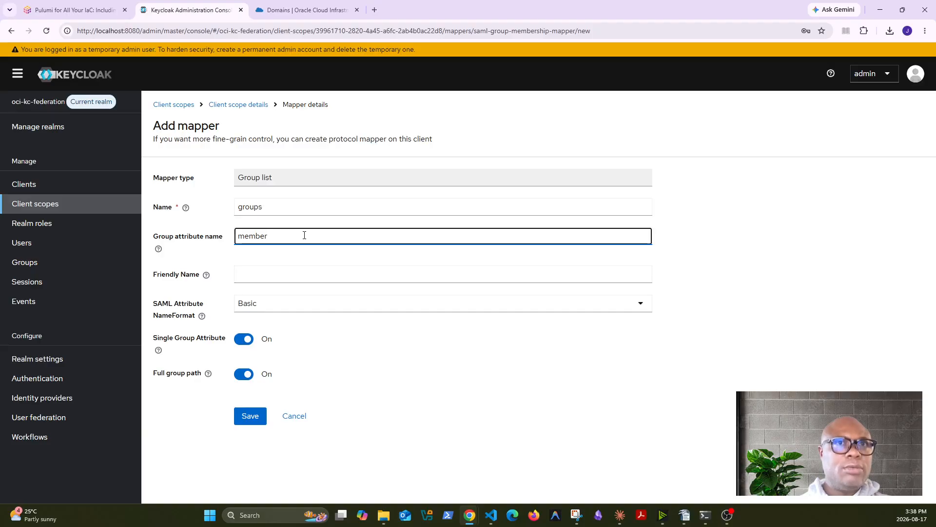
double_click(304, 236)
type("groups")
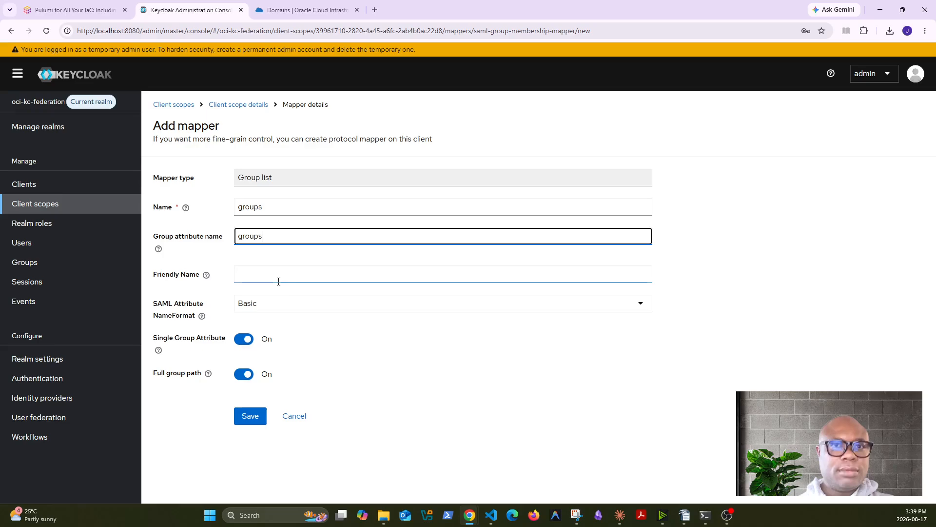
left_click(307, 309)
left_click(289, 365)
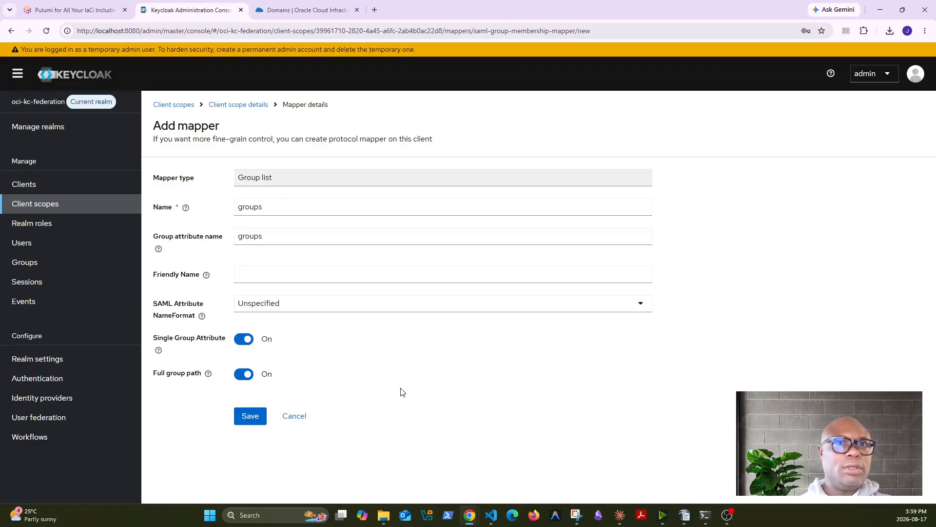
left_click(250, 420)
left_click(33, 189)
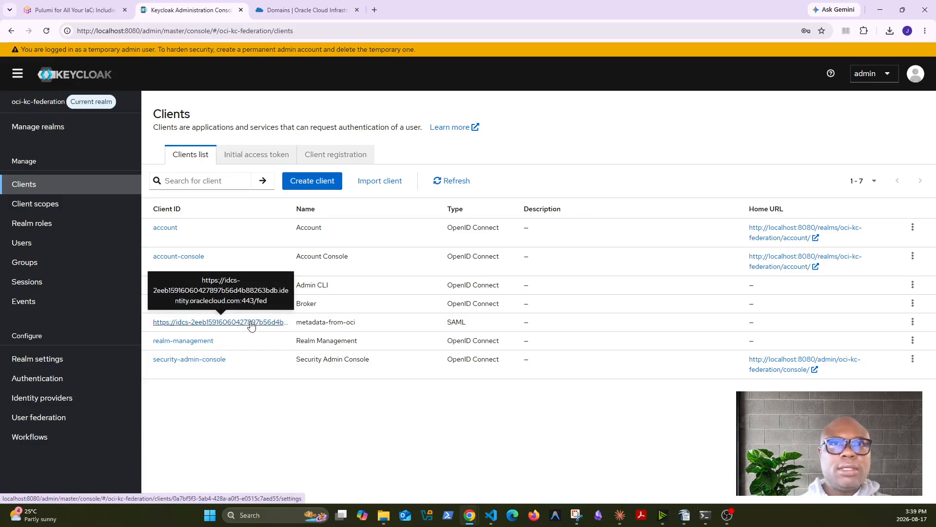
Add the groups scope to the metadata-from-oci client as a Default client scope
left_click(218, 324)
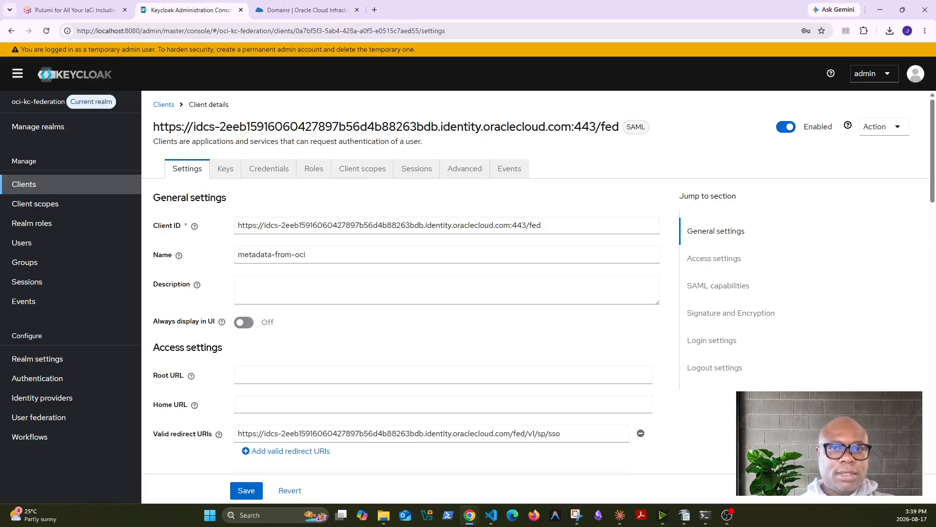
left_click(370, 177)
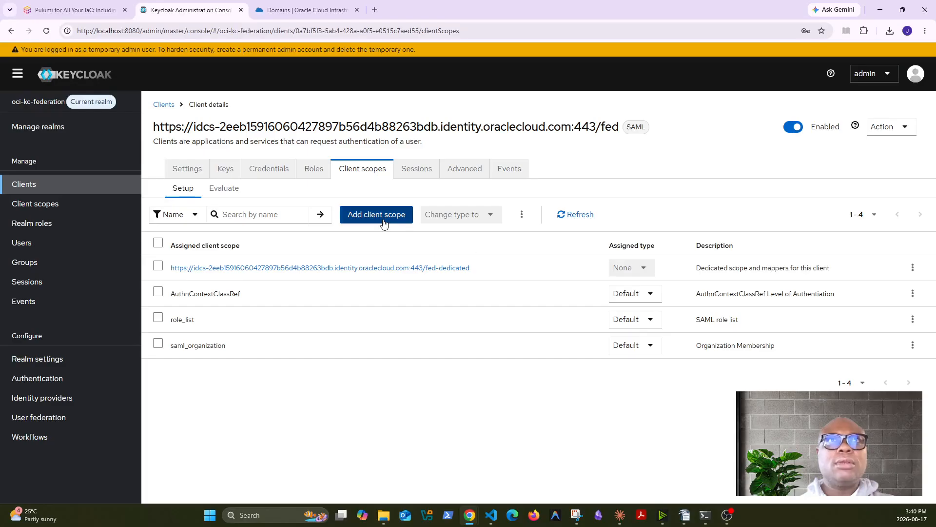
left_click(381, 221)
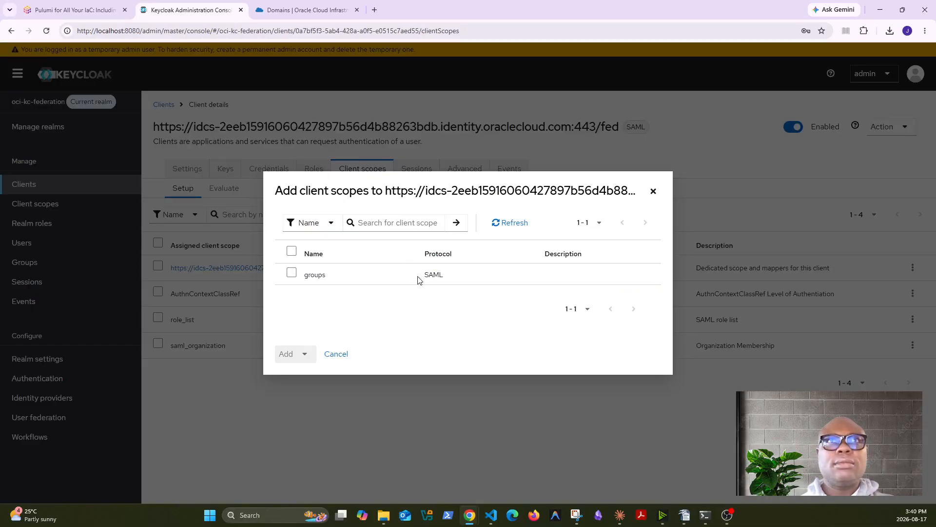
left_click(291, 273)
left_click(305, 354)
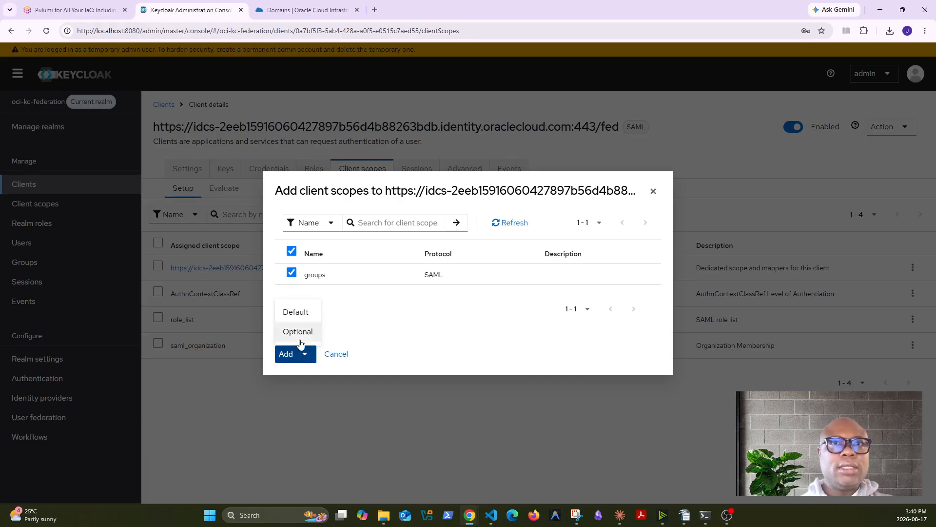
left_click(299, 316)
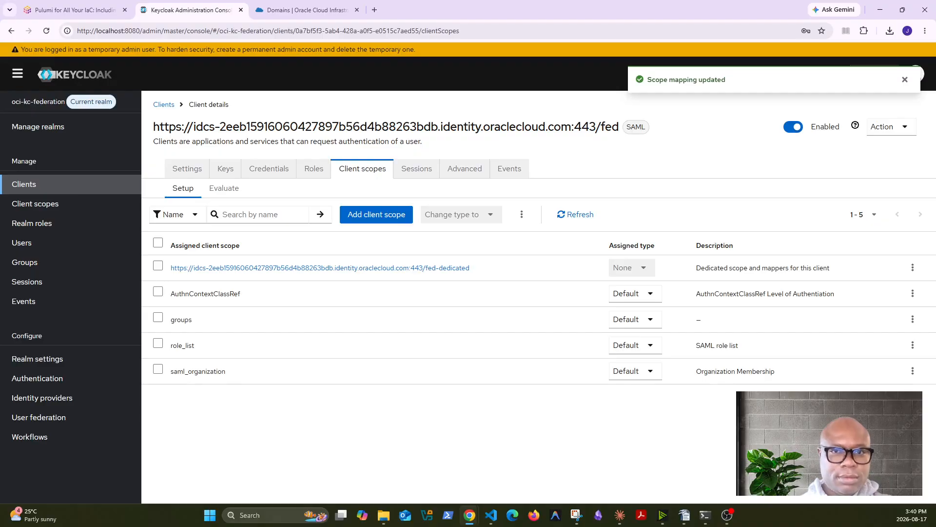
left_click(363, 216)
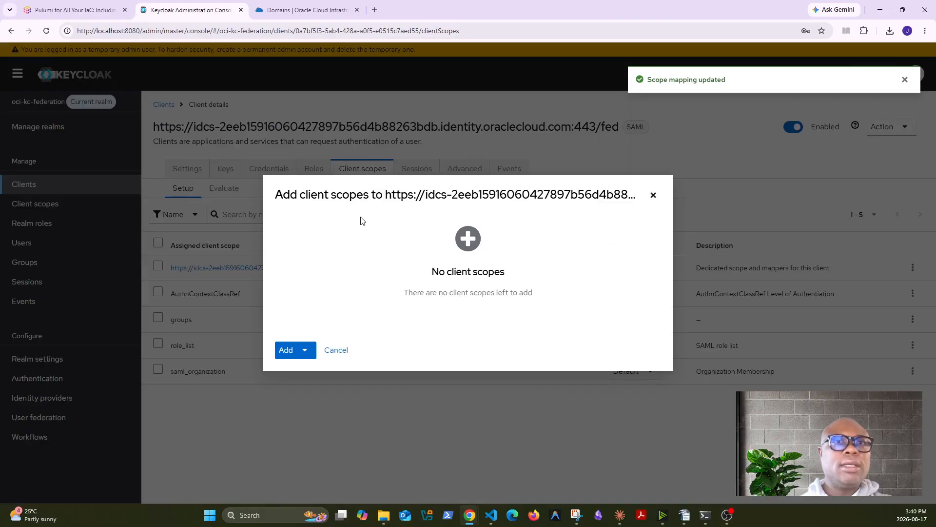
left_click(326, 350)
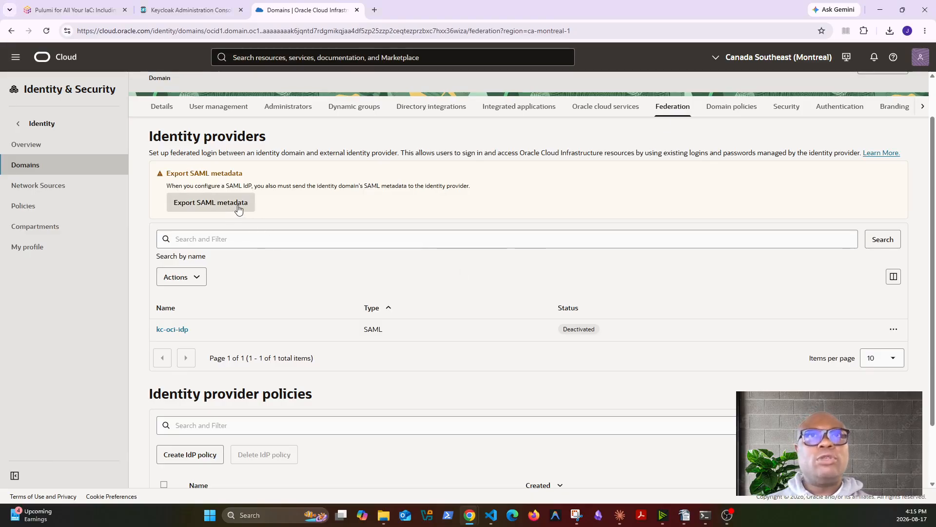
Open kc-oci-idp's details and choose Configure JIT from its Actions menu
left_click(179, 330)
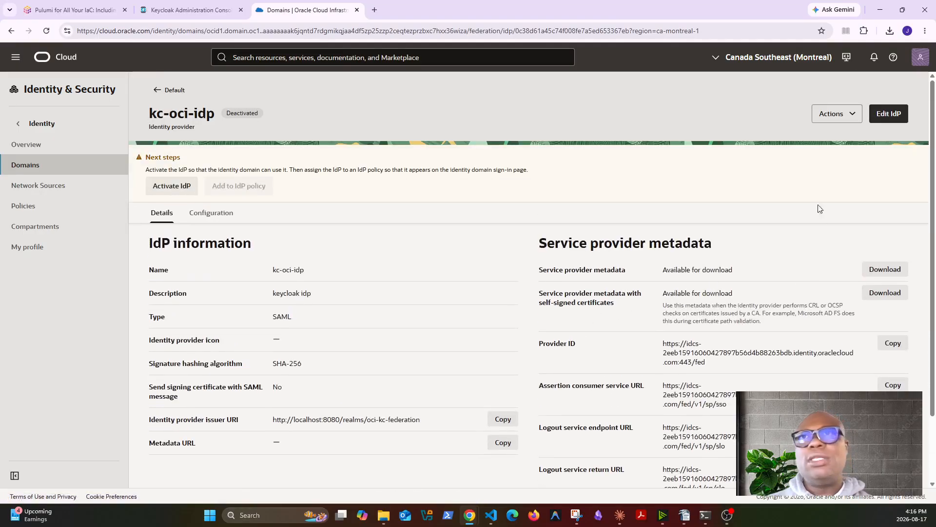
left_click(852, 119)
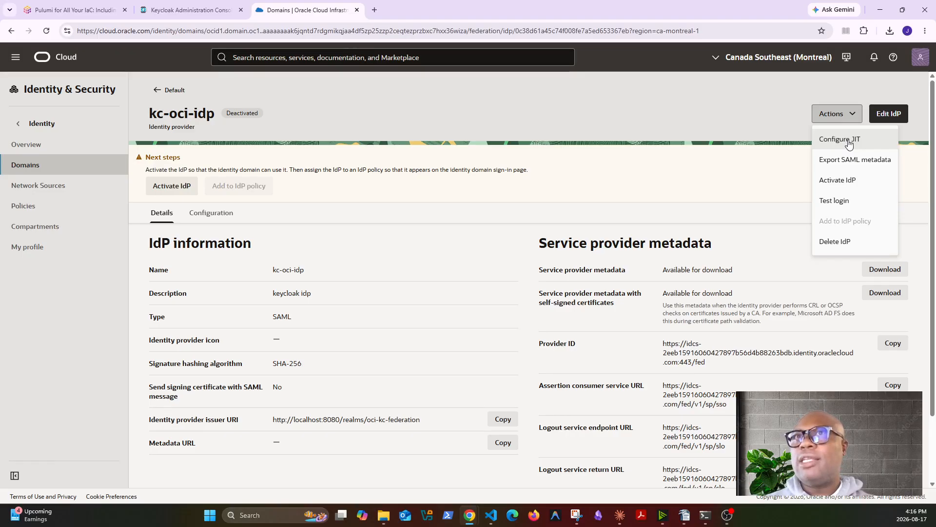
left_click(840, 139)
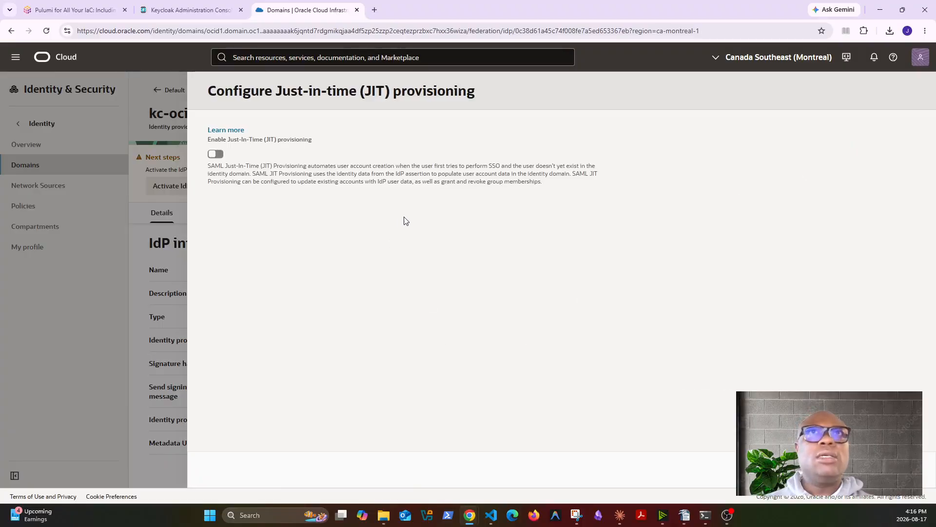
Switch on Enable JIT provisioning and Assign group mapping for kc-oci-idp
left_click(216, 153)
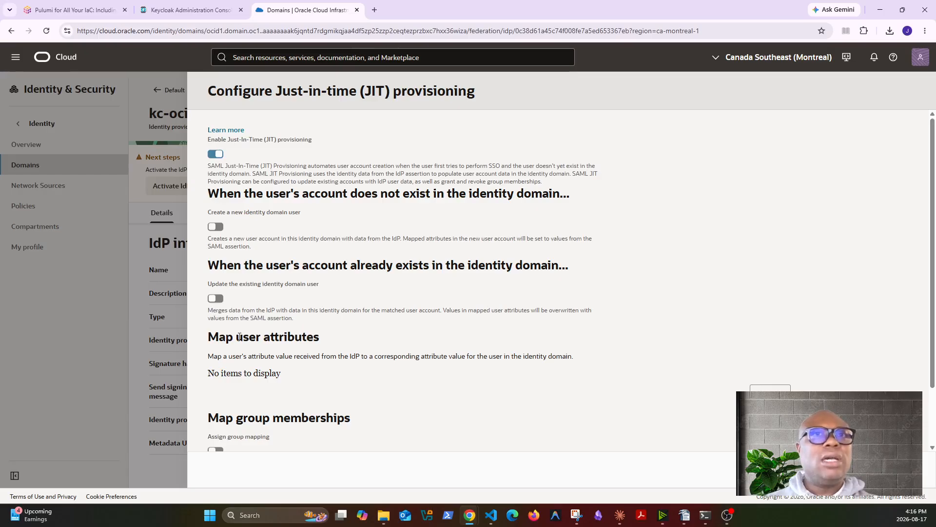
scroll(267, 387, "down", 2)
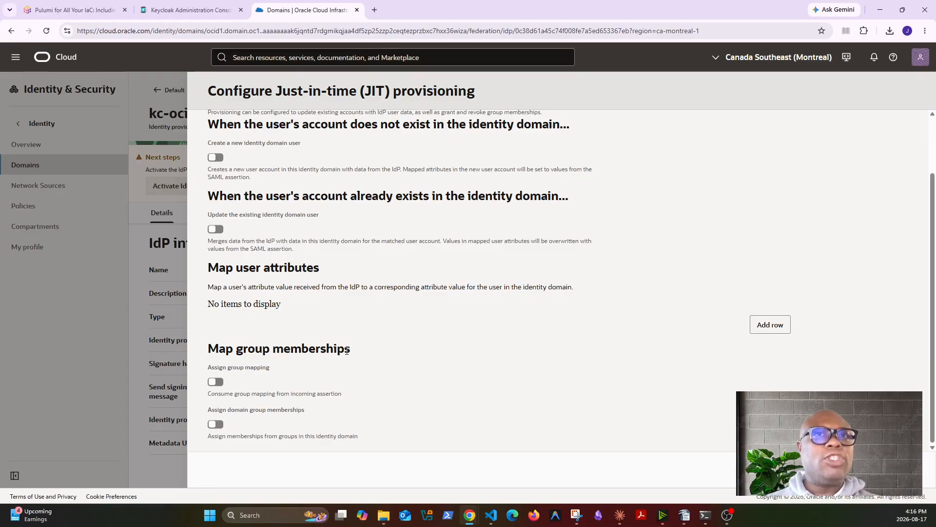
left_click(214, 382)
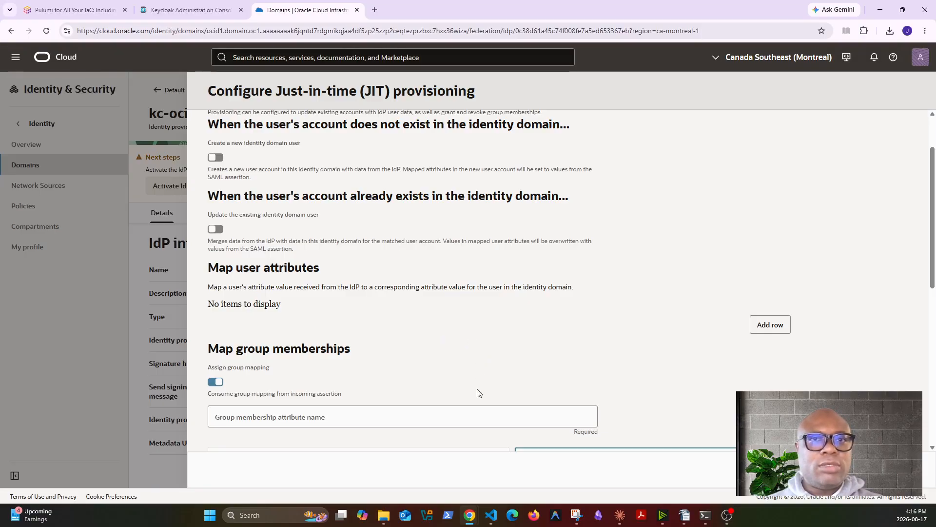
left_click(419, 418)
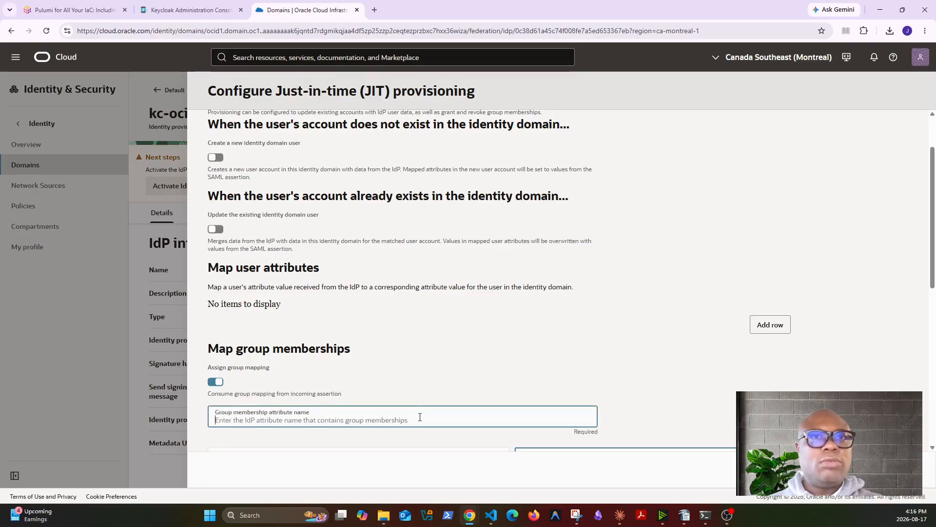
scroll(419, 414, "down", 5)
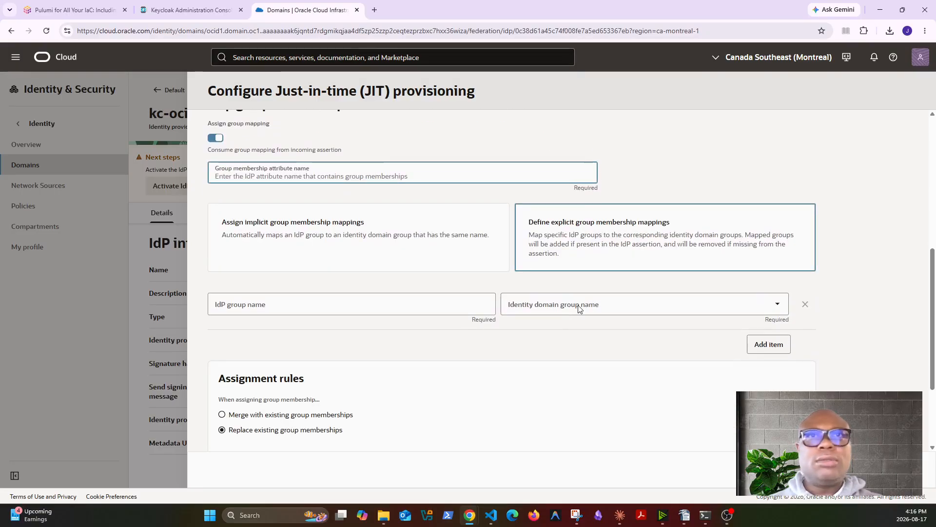
scroll(411, 286, "up", 1)
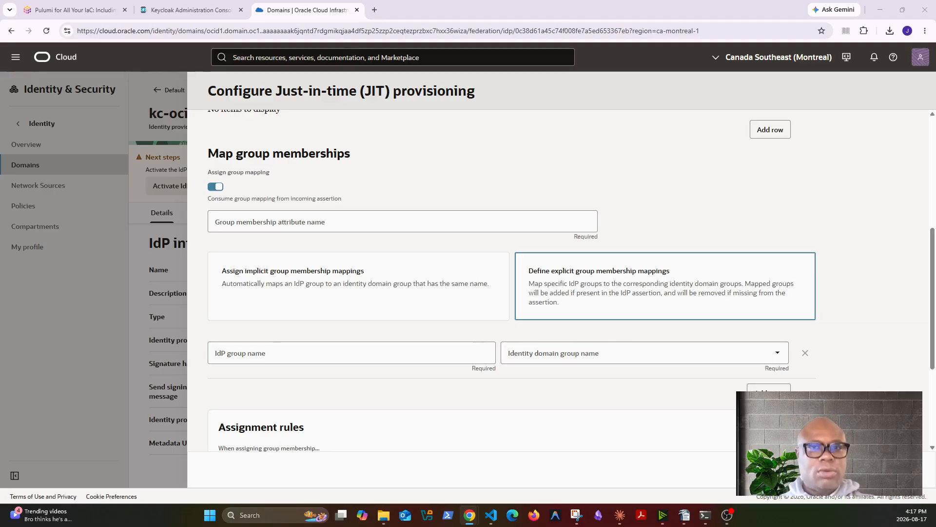
Map IdP group oci-security-admins to the ocisec-security-admins domain group
left_click(319, 357)
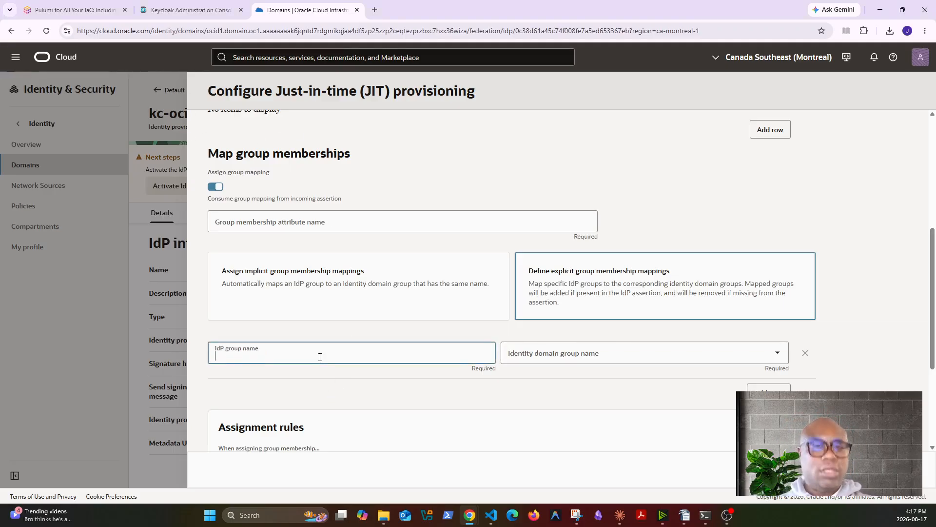
type("oci-security-admins")
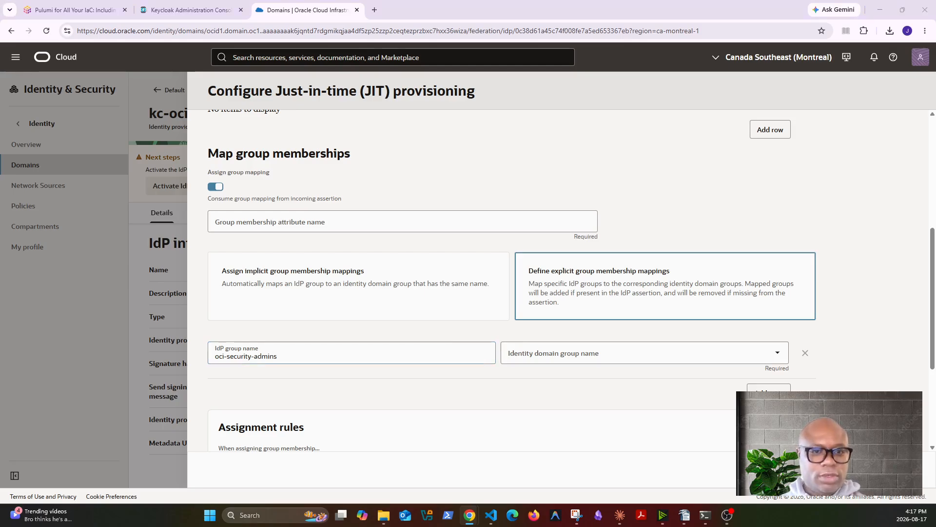
left_click(561, 353)
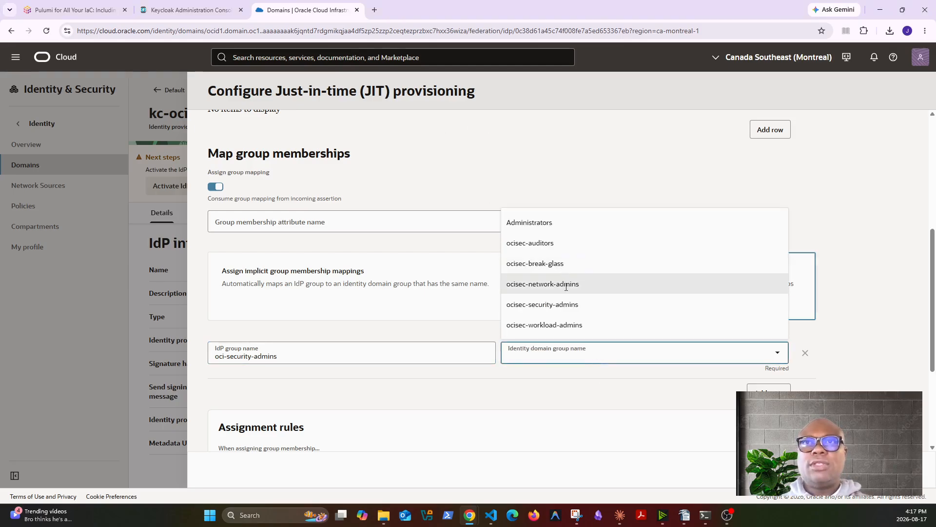
left_click(566, 305)
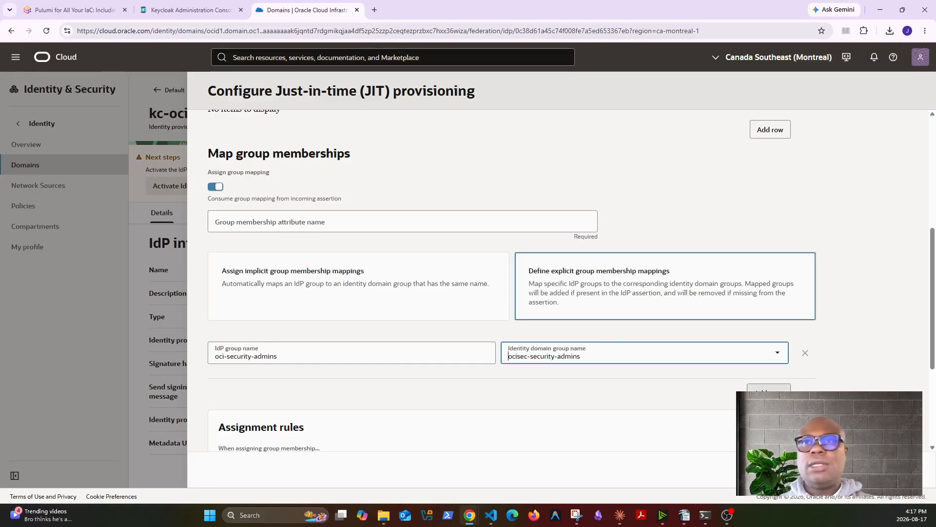
Add a second mapping row: oci-network-admins to ocisec-network-admins
left_click(769, 388)
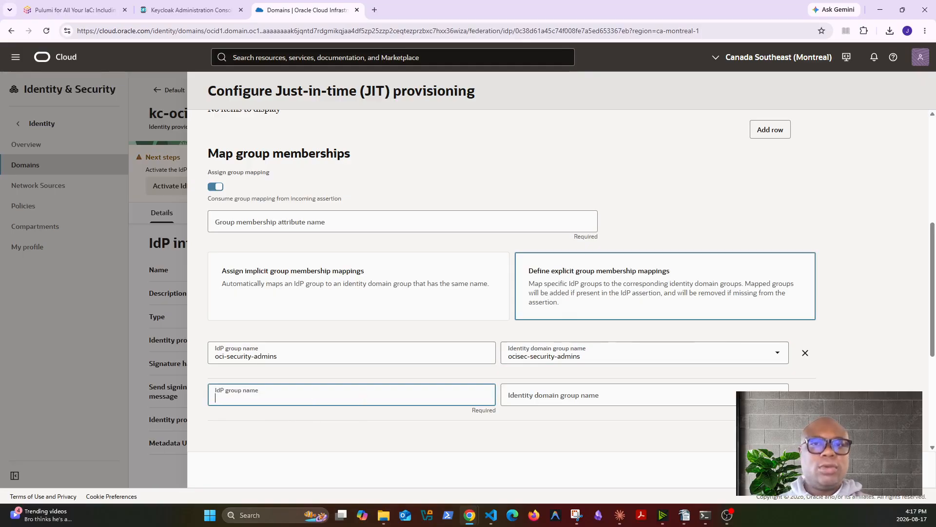
key("alt+Tab")
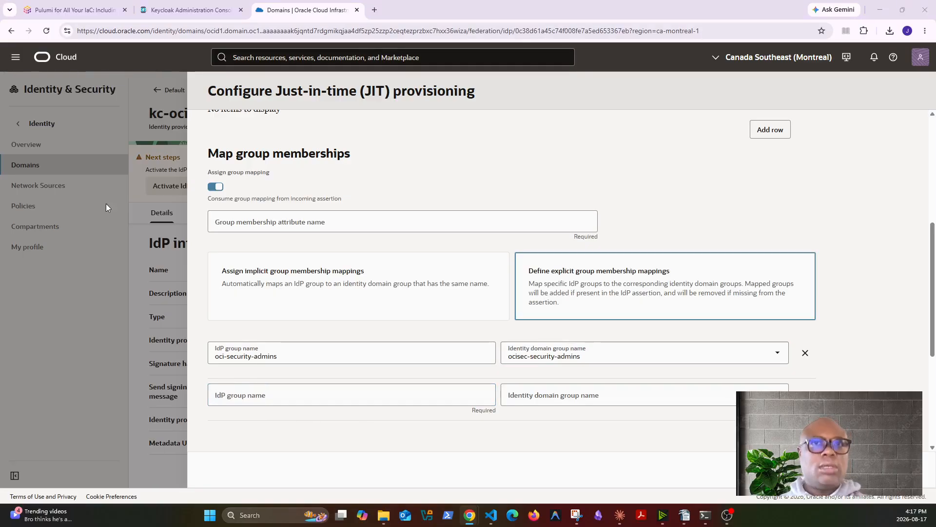
left_click(357, 395)
type("oci-network-admins")
left_click(628, 397)
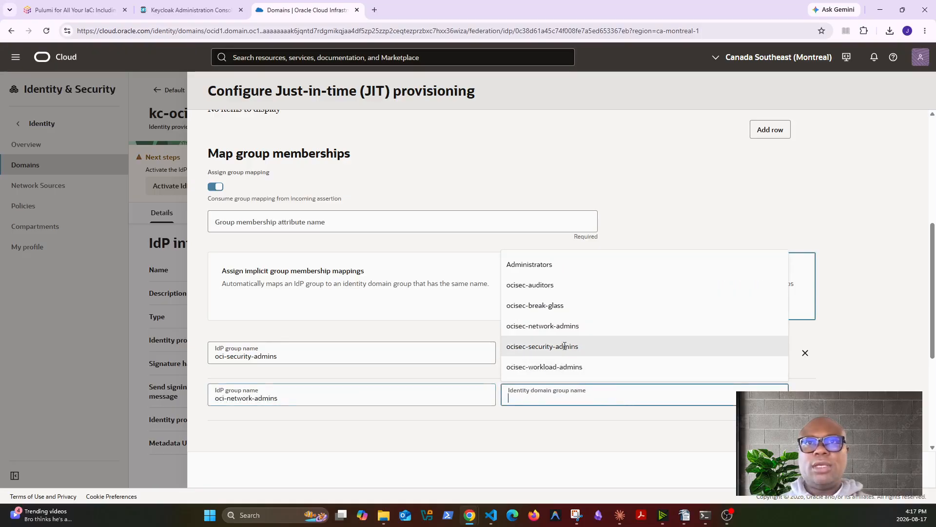
left_click(542, 325)
Add a third mapping row: oci-auditors to ocisec-auditors
left_click(277, 442)
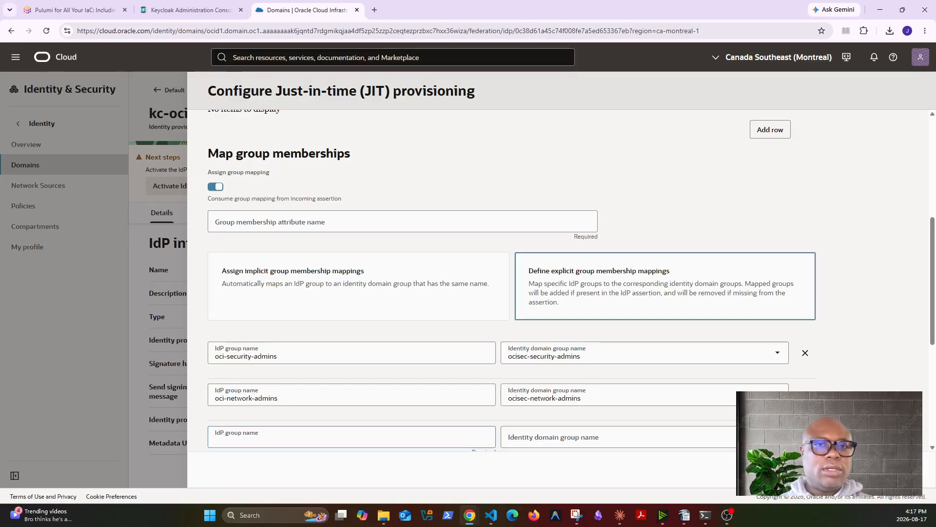
left_click(415, 434)
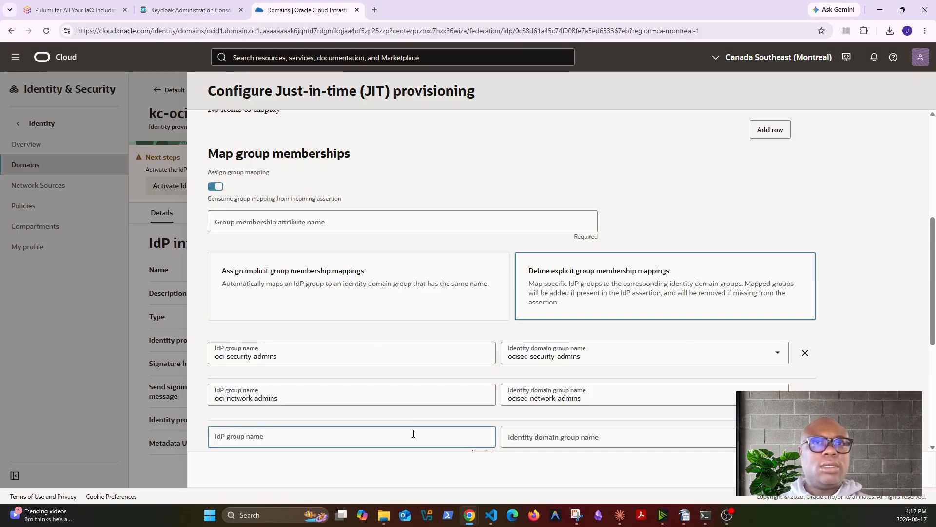
type("oci-auditors")
left_click(654, 434)
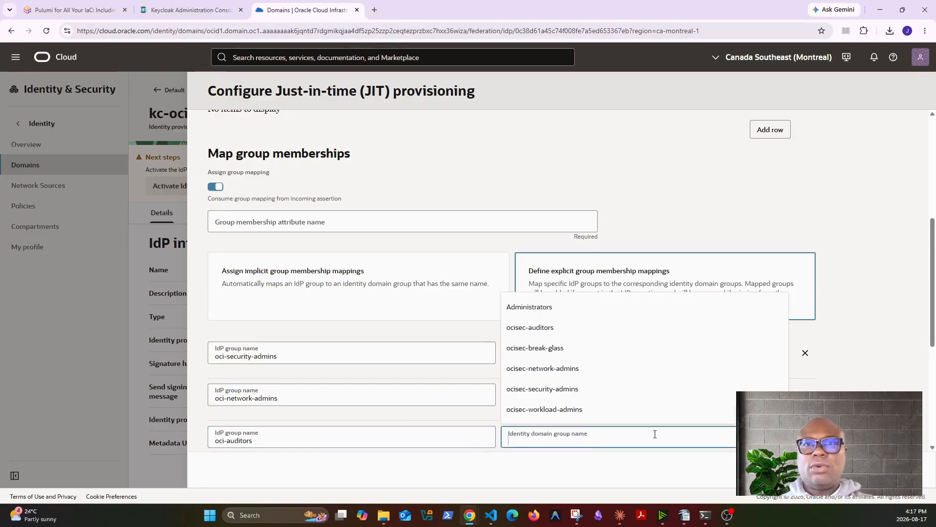
left_click(561, 329)
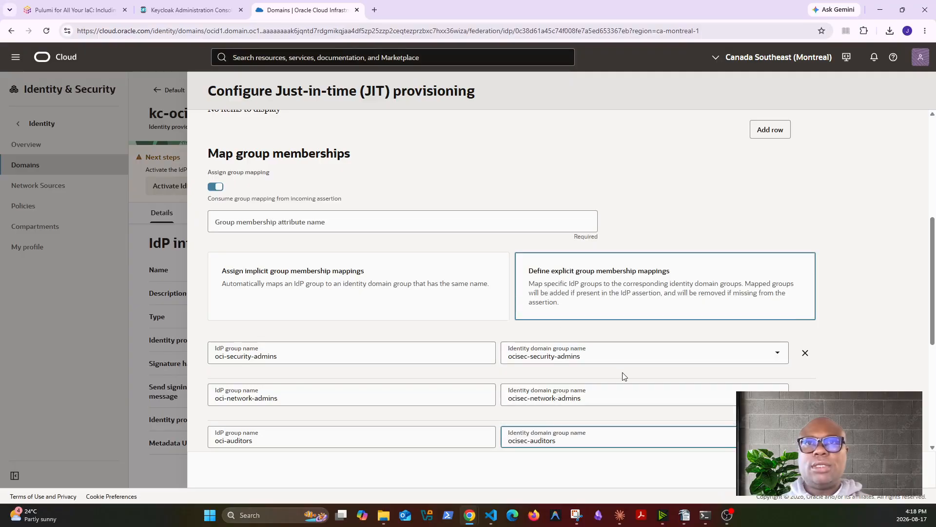
scroll(620, 386, "down", 4)
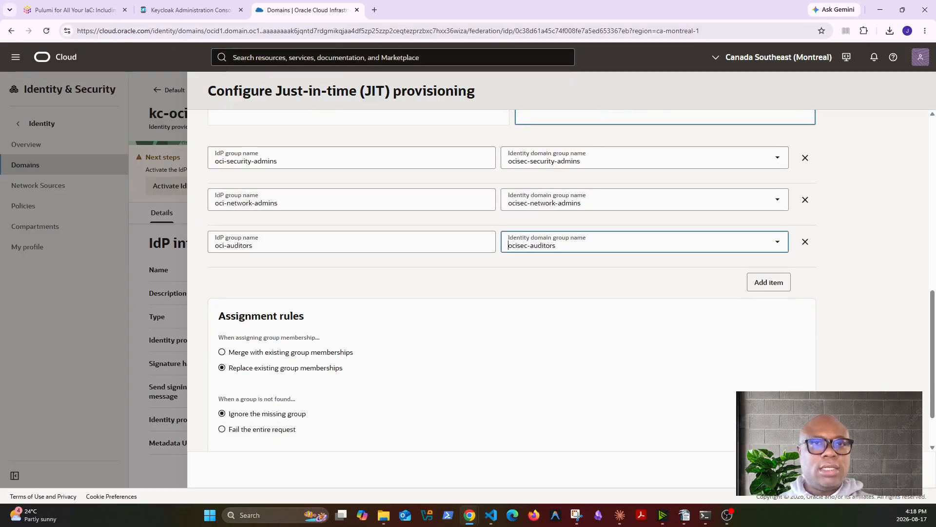
scroll(420, 318, "up", 3)
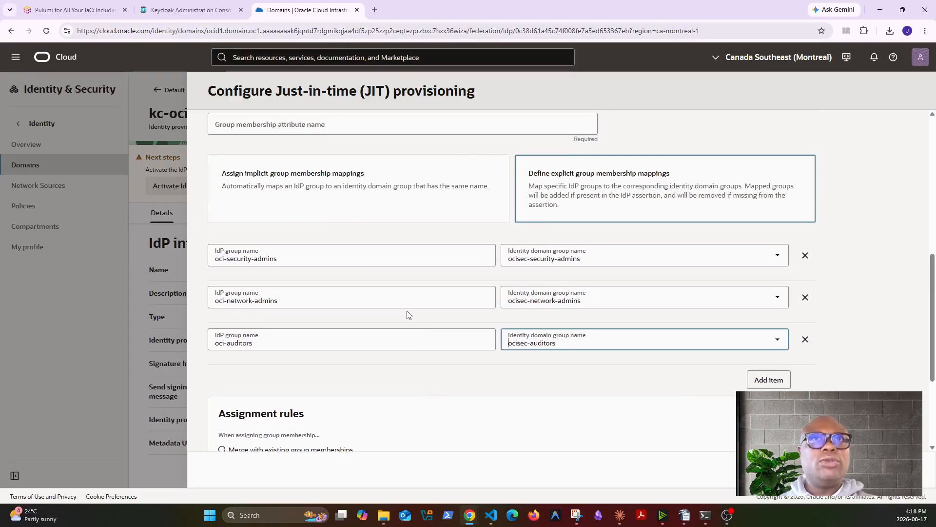
scroll(512, 281, "down", 3)
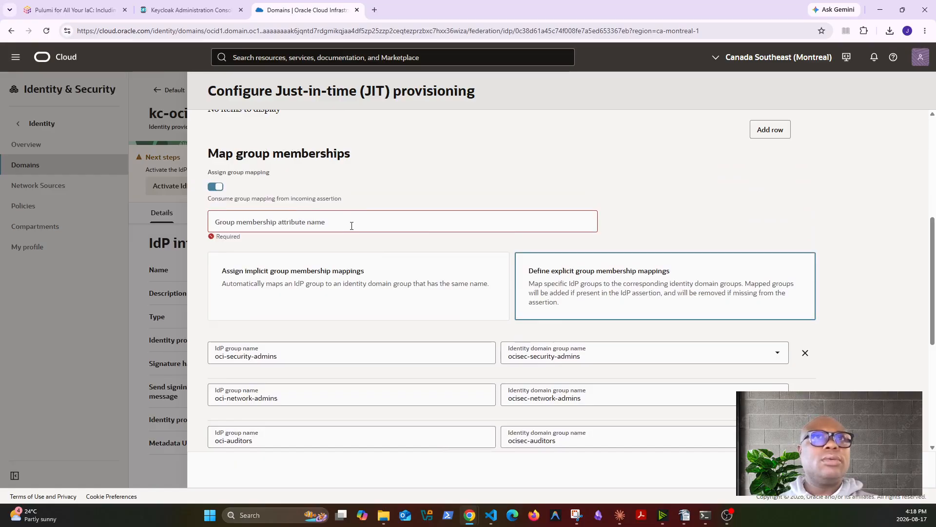
Enter 'groups' as the group membership attribute name
left_click(351, 226)
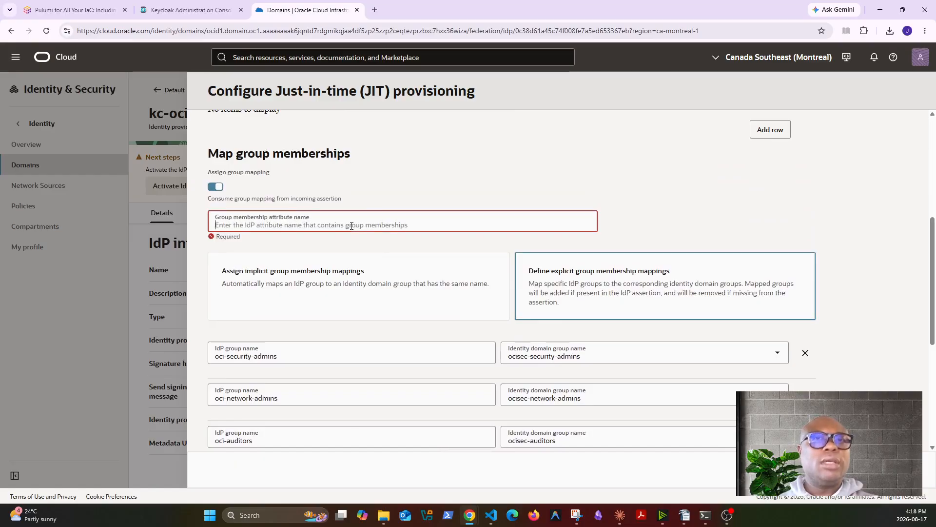
type("grpups")
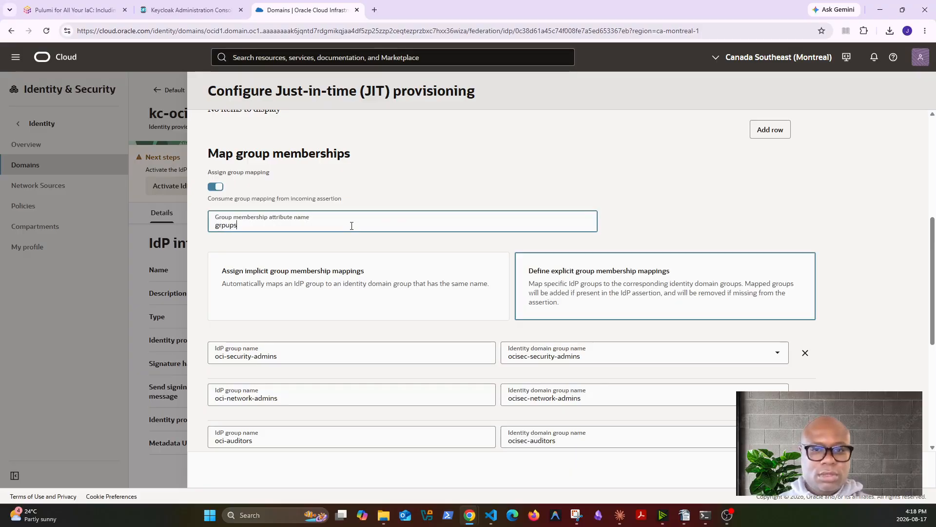
key("BackSpace")
key("BackSpace")
key("BackSpace")
key("BackSpace")
key("BackSpace")
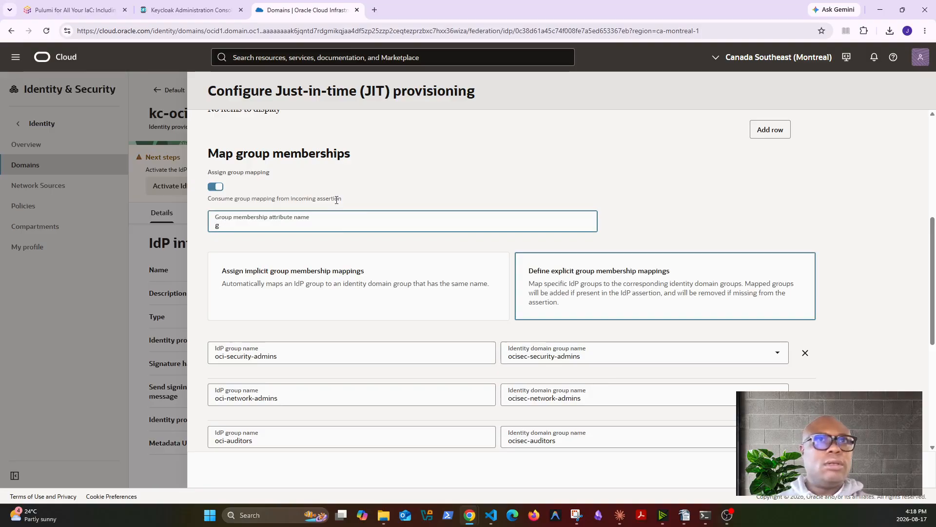
type("roups")
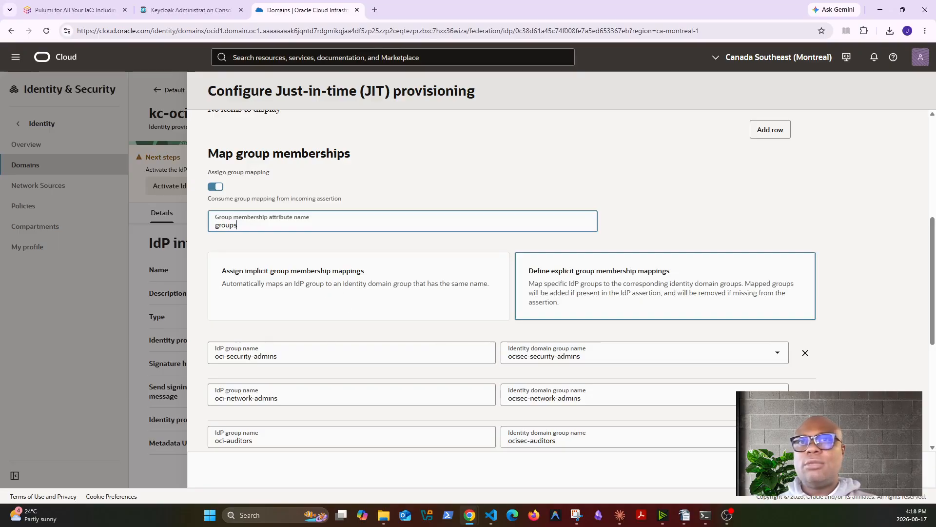
key("Return")
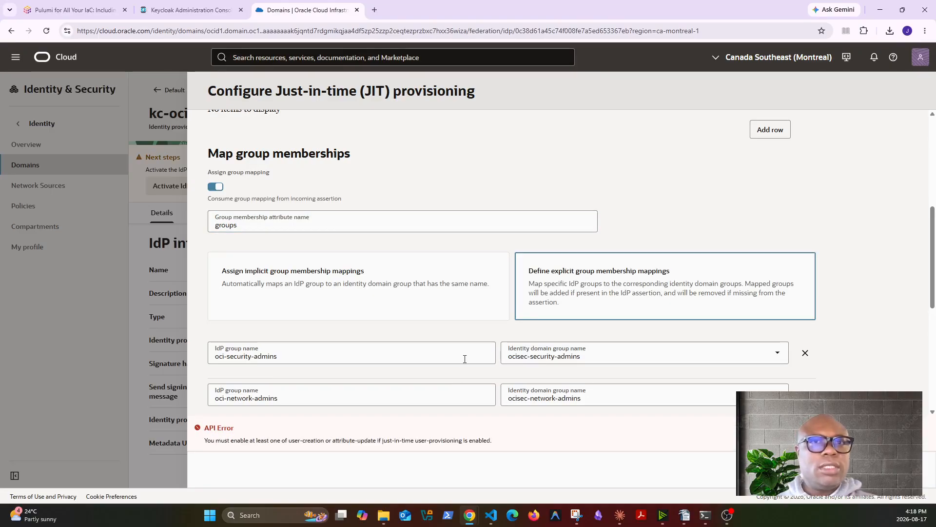
Enable updating existing identity domain users and save the JIT provisioning settings
scroll(466, 358, "up", 4)
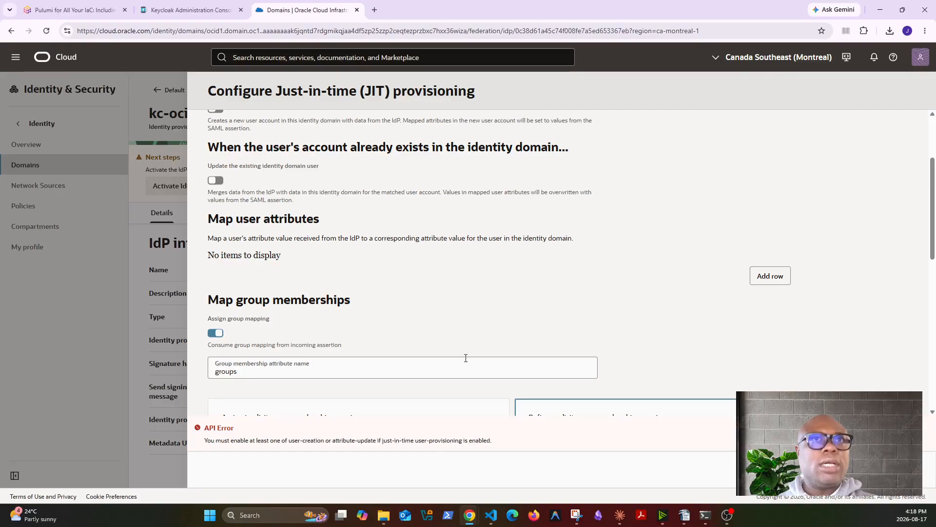
scroll(312, 260, "up", 2)
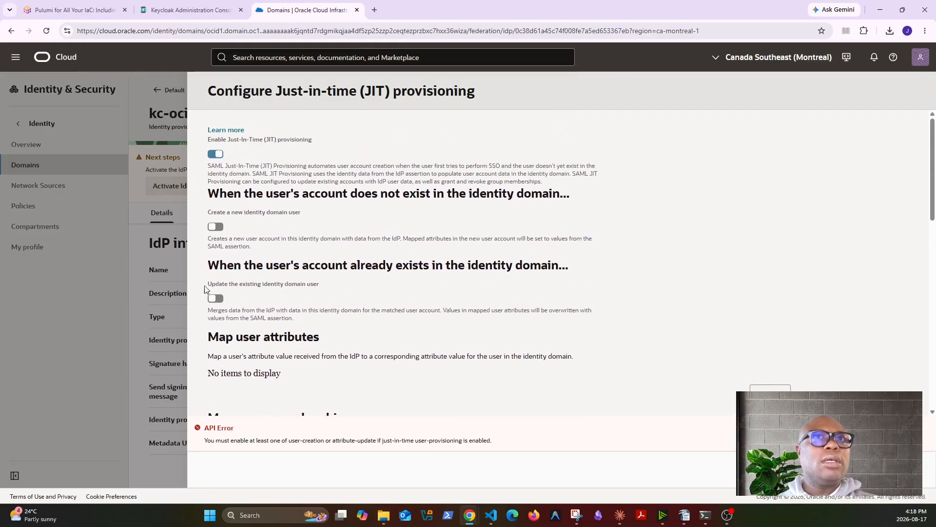
left_click(213, 297)
left_click(888, 469)
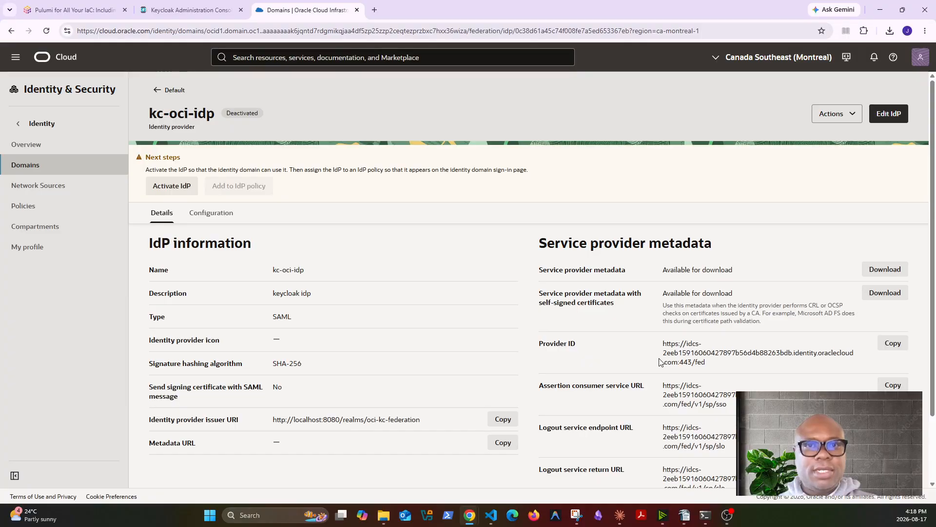
scroll(662, 362, "down", 2)
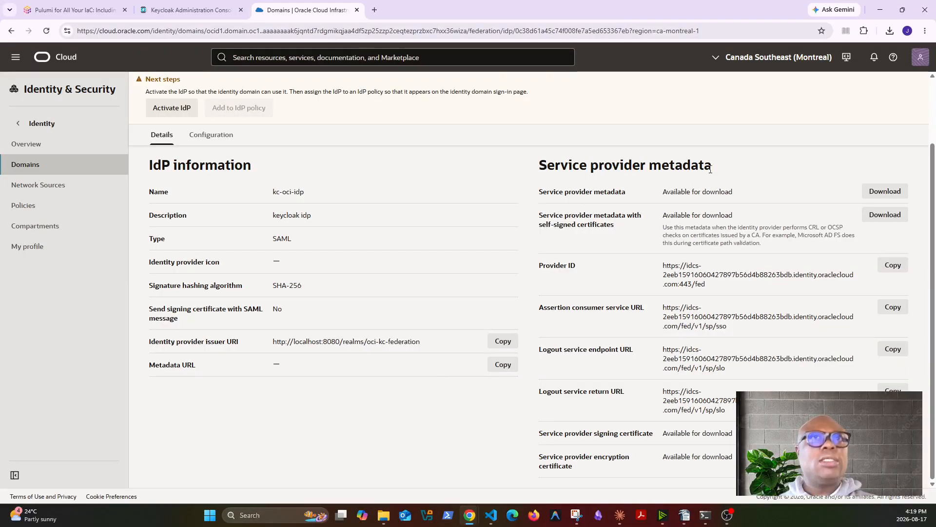
scroll(487, 278, "up", 2)
scroll(283, 340, "down", 2)
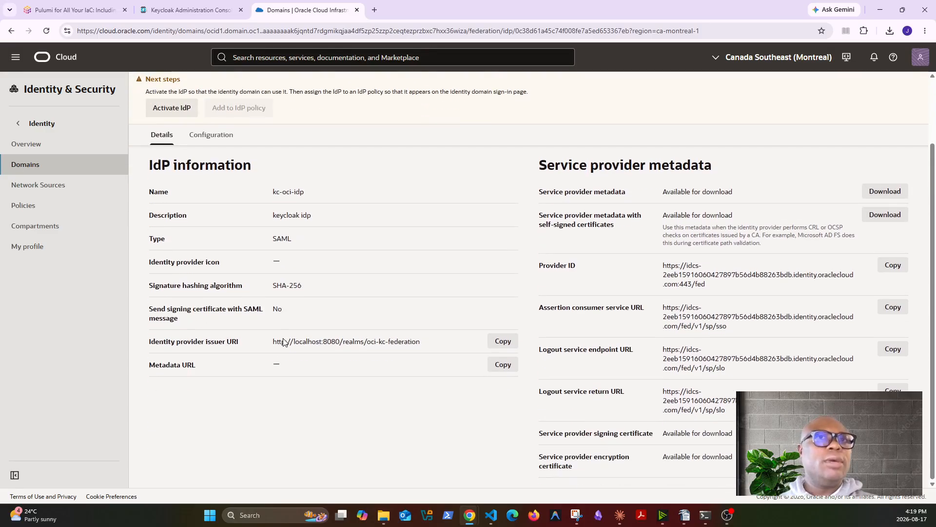
scroll(282, 340, "up", 2)
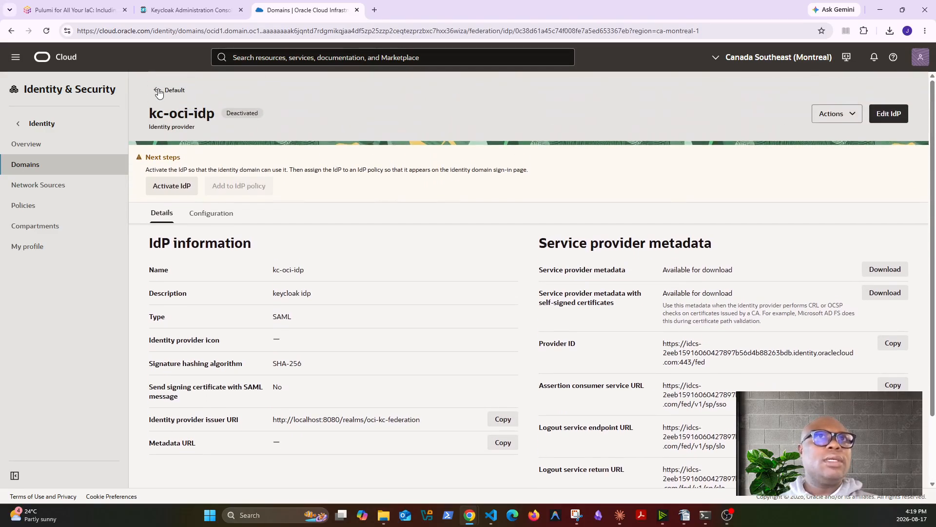
Cancel activating kc-oci-idp and return to the Default domain's federation page
left_click(171, 185)
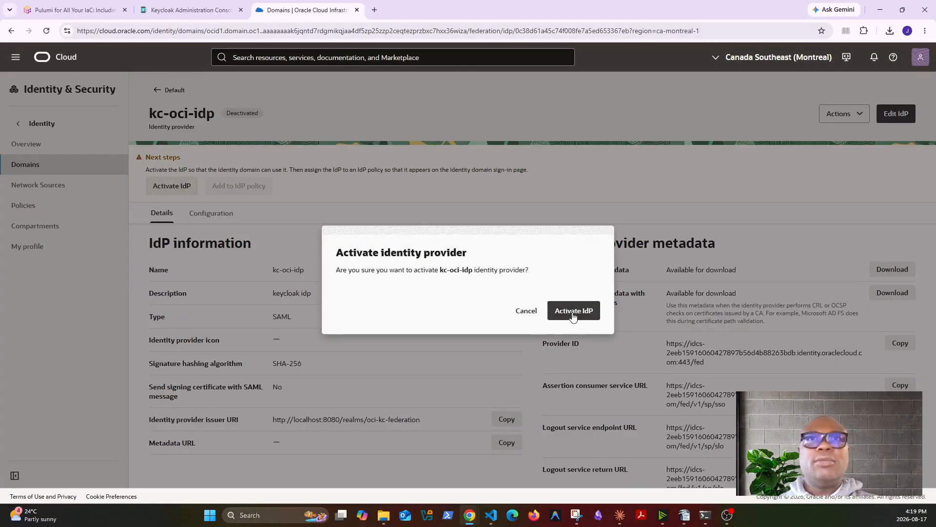
left_click(526, 311)
left_click(174, 91)
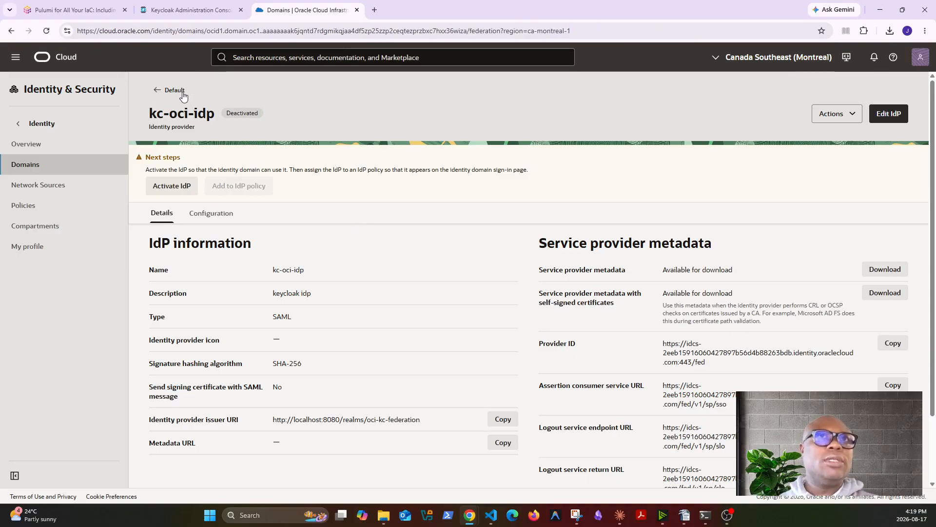
scroll(390, 409, "down", 3)
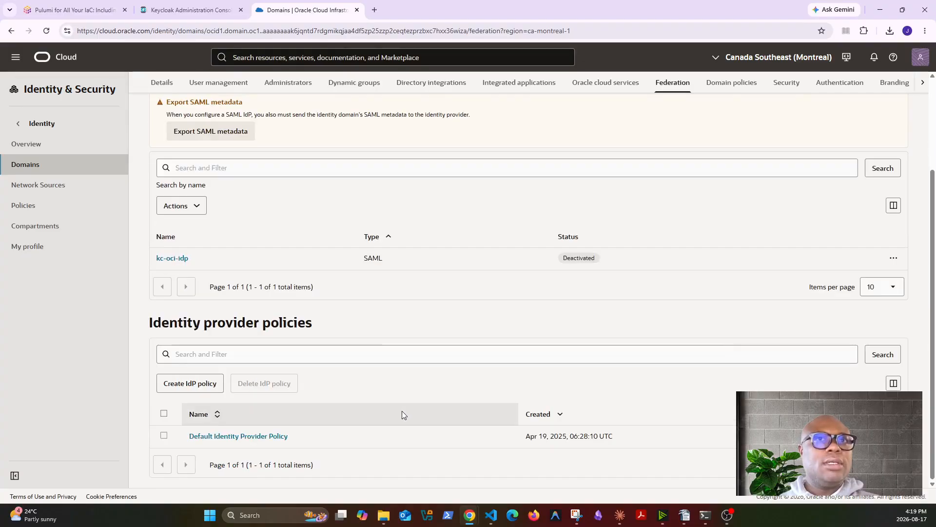
Review the Default IDP Rule's assigned identity providers without changes, then return to federation
left_click(249, 435)
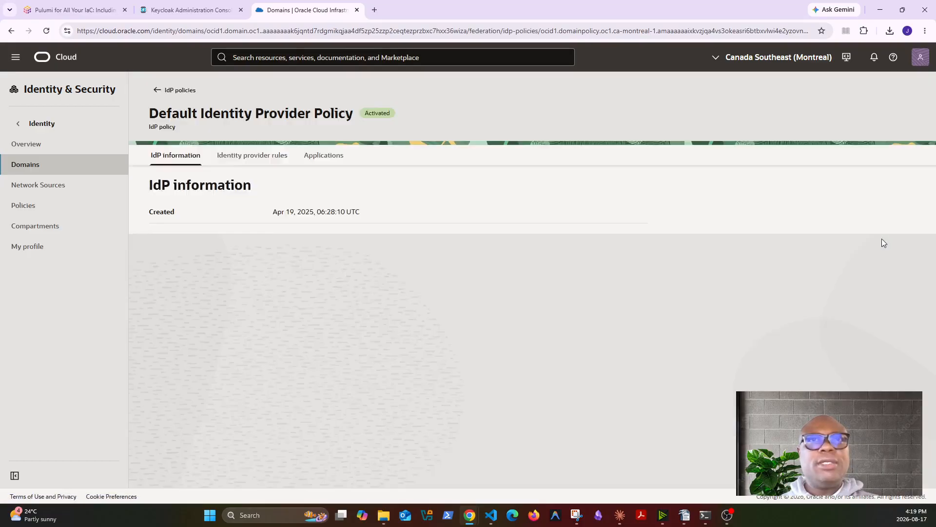
left_click(271, 195)
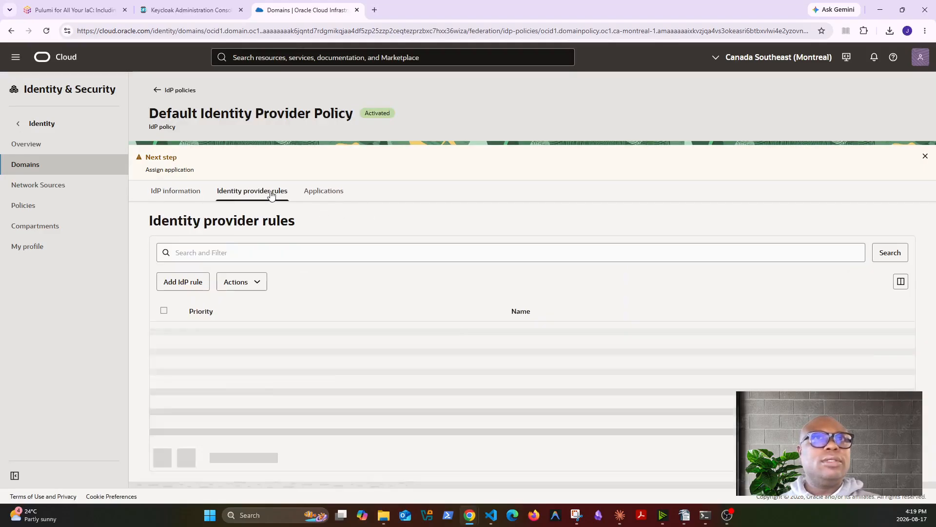
left_click(902, 335)
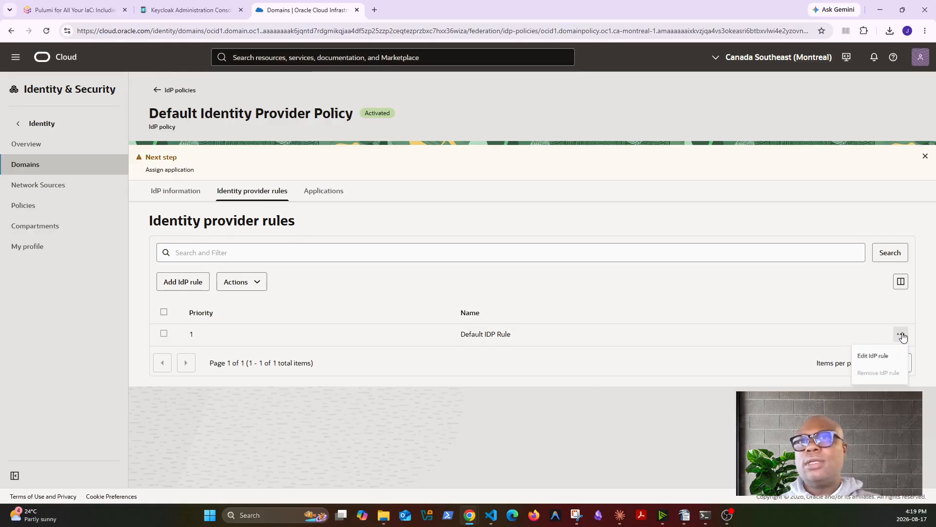
left_click(866, 356)
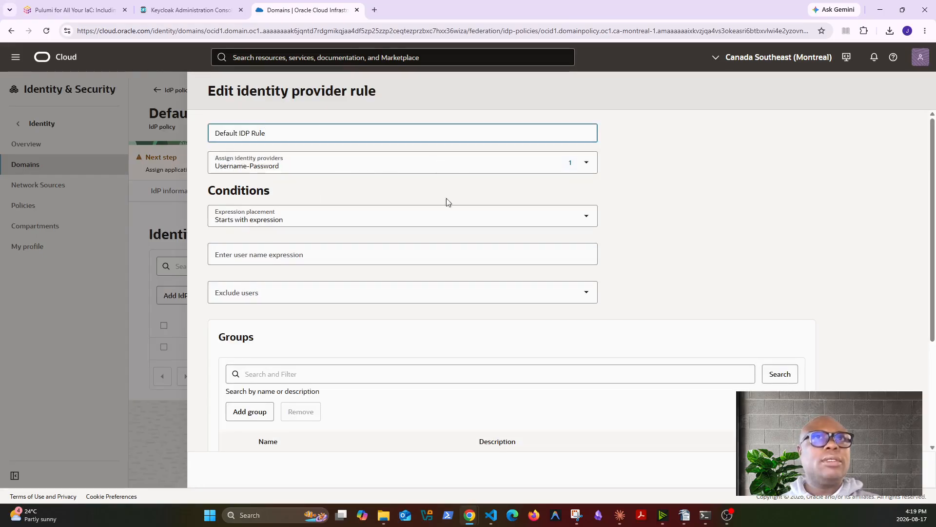
left_click(583, 167)
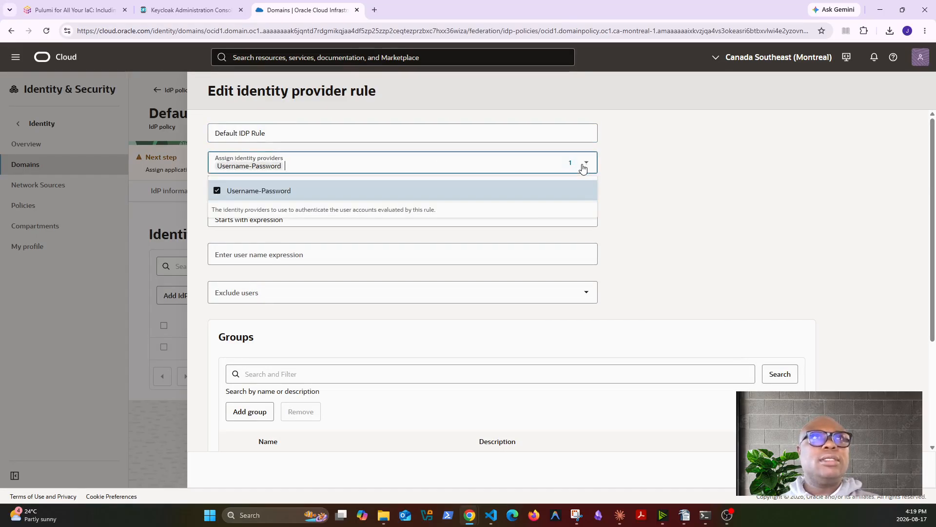
left_click(697, 210)
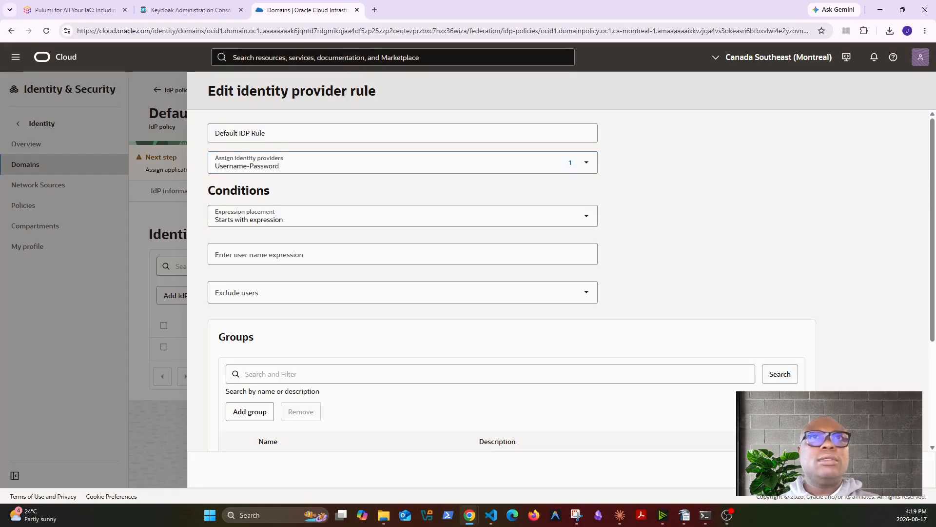
left_click(840, 469)
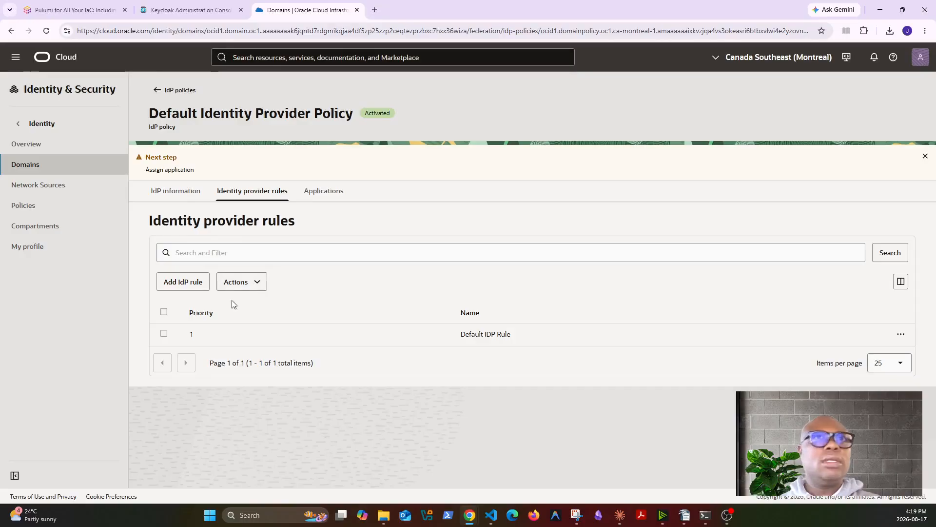
left_click(155, 93)
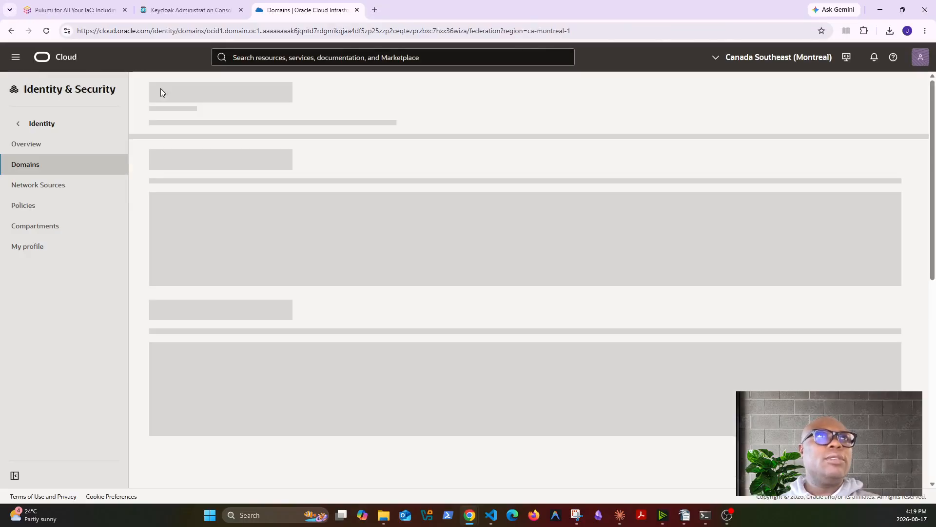
Activate the kc-oci-idp identity provider and confirm the activation
scroll(229, 278, "down", 2)
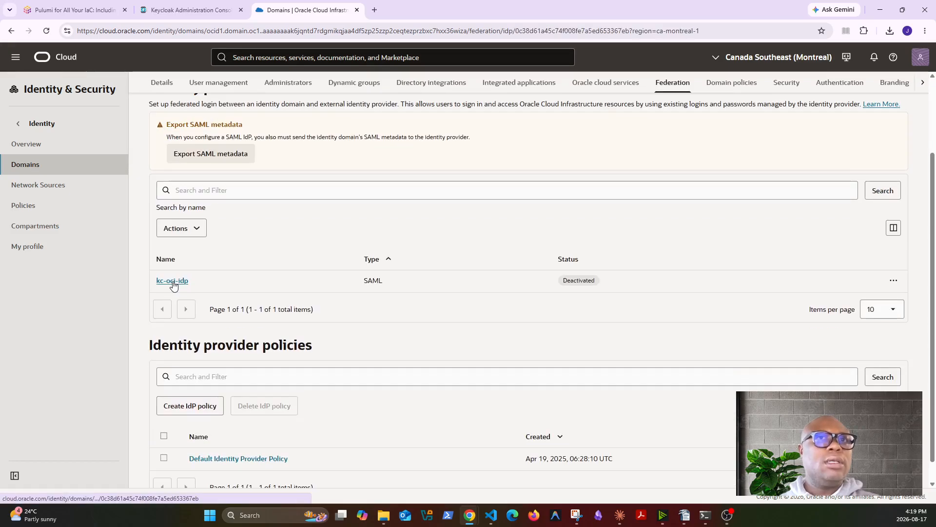
left_click(173, 280)
left_click(172, 186)
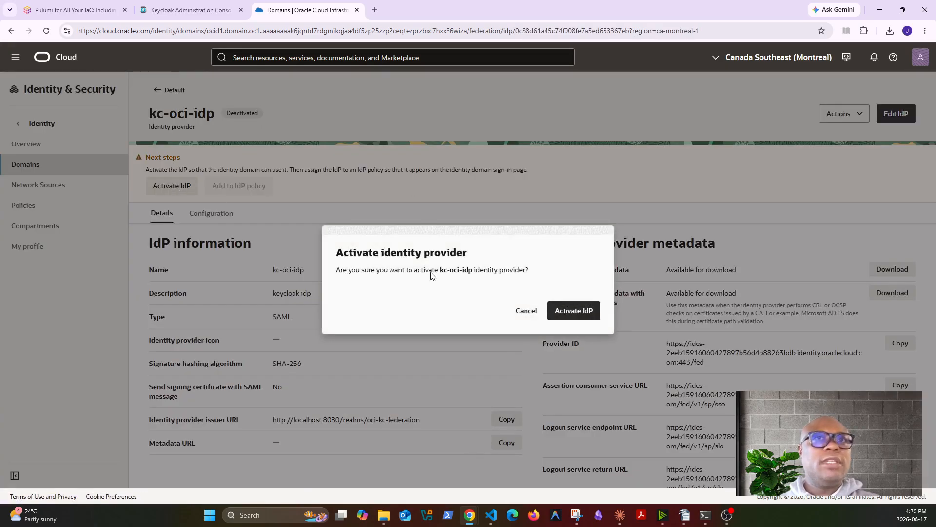
left_click(568, 310)
left_click(156, 92)
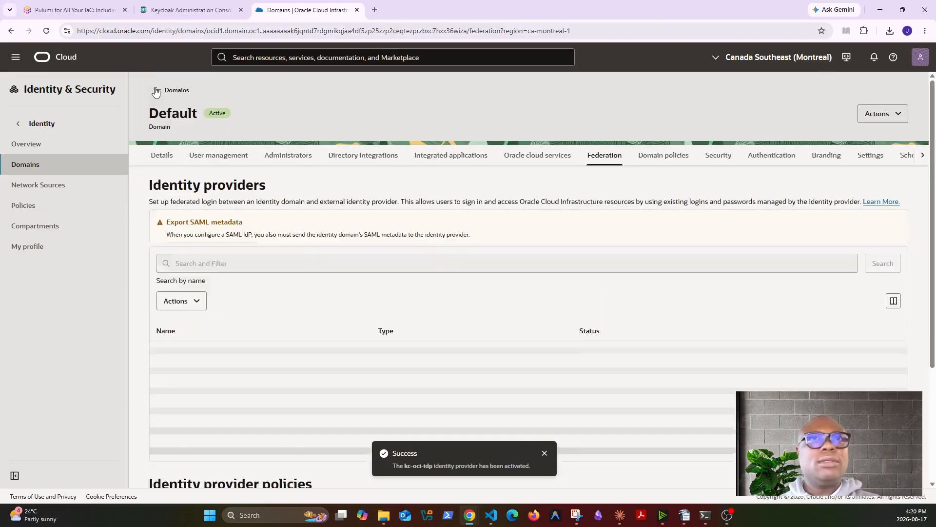
Assign kc-oci-idp to the Default IDP Rule alongside Username-Password
scroll(324, 353, "down", 5)
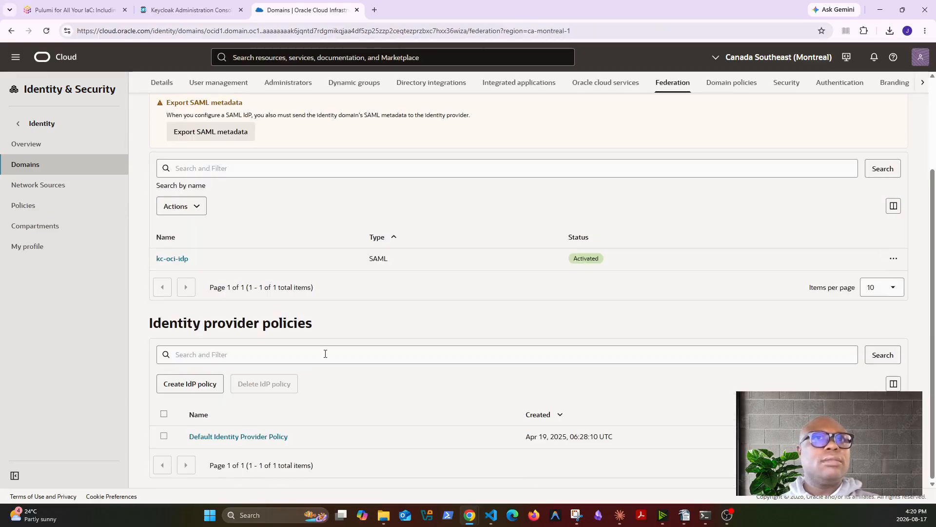
left_click(252, 437)
left_click(274, 197)
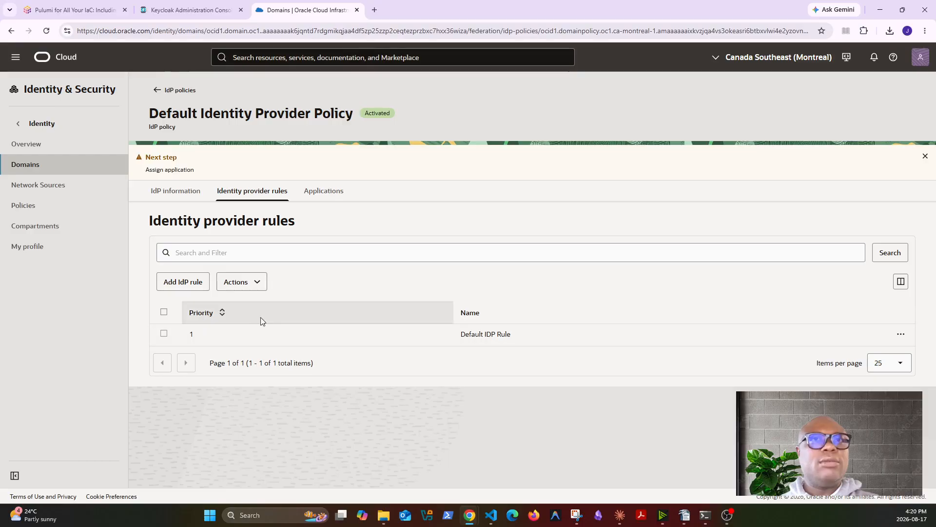
left_click(900, 334)
left_click(863, 357)
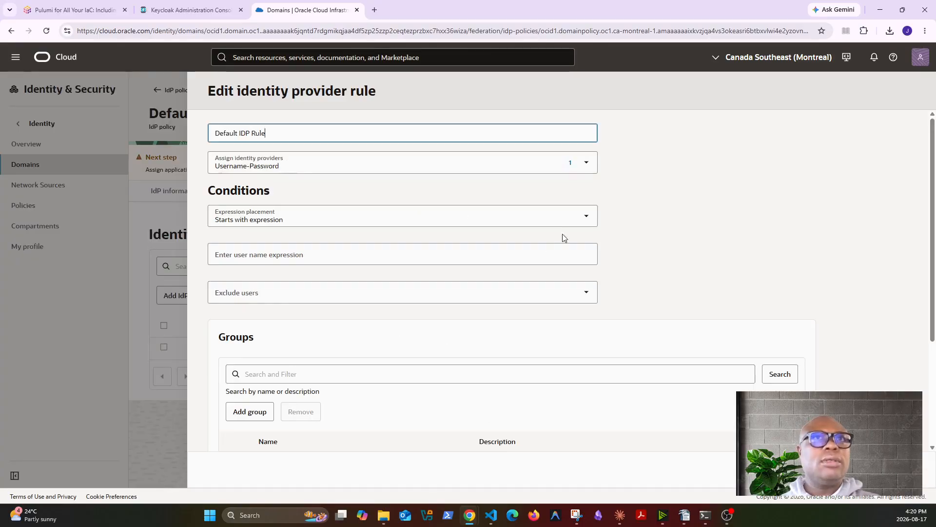
left_click(586, 162)
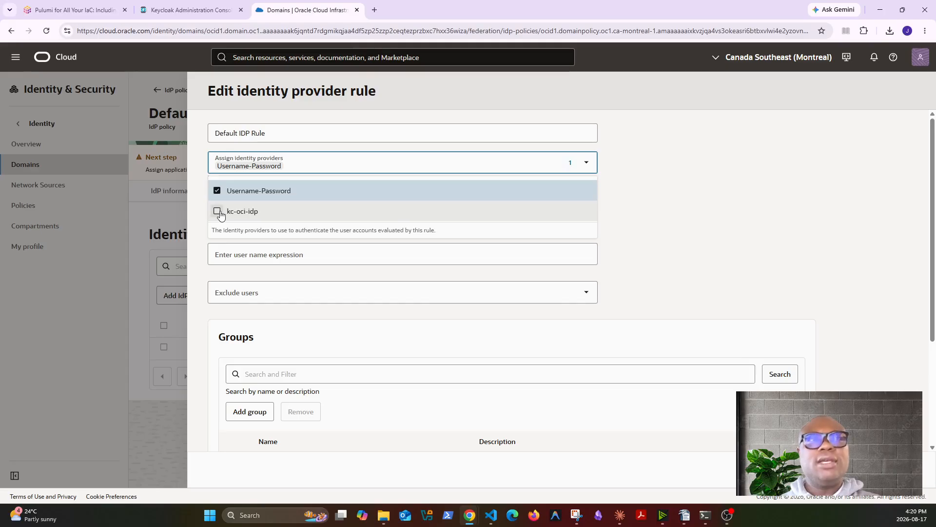
left_click(217, 211)
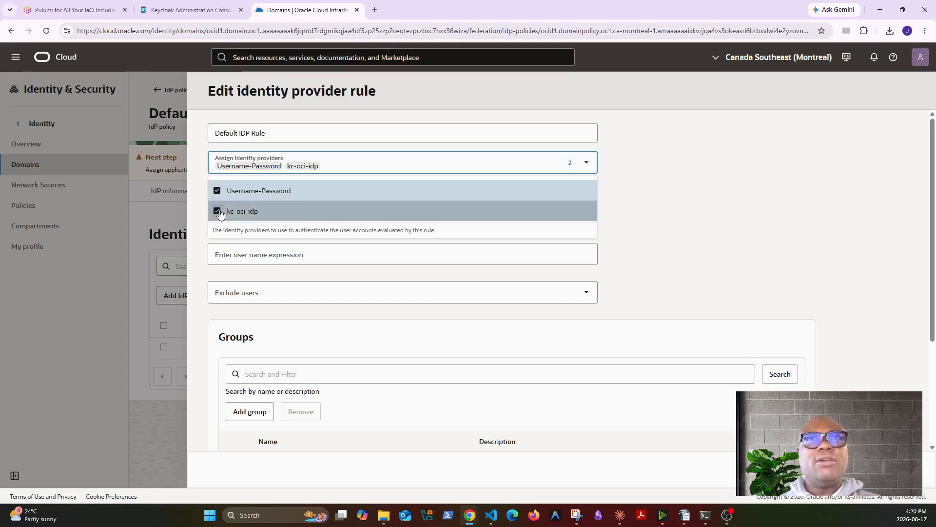
left_click(869, 291)
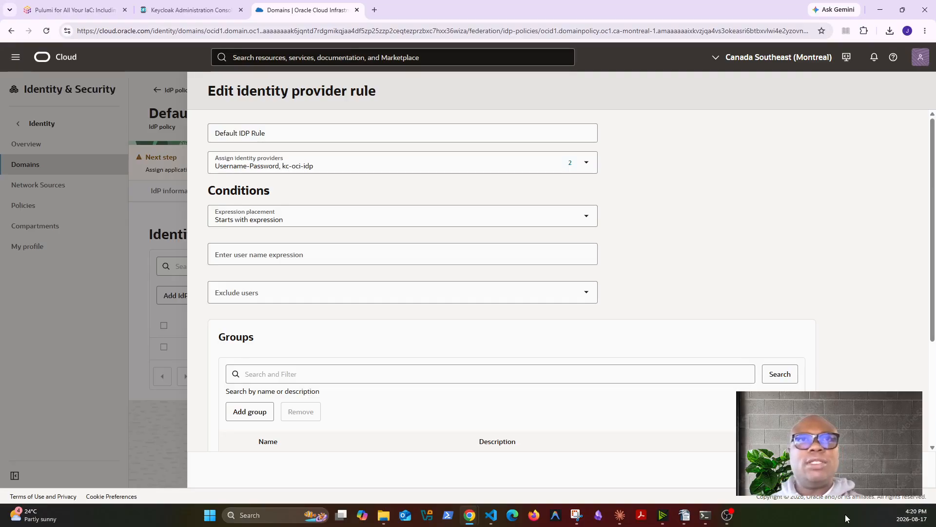
Save the updated Default IDP Rule so kc-oci-idp appears on the domain sign-in page
left_click(885, 469)
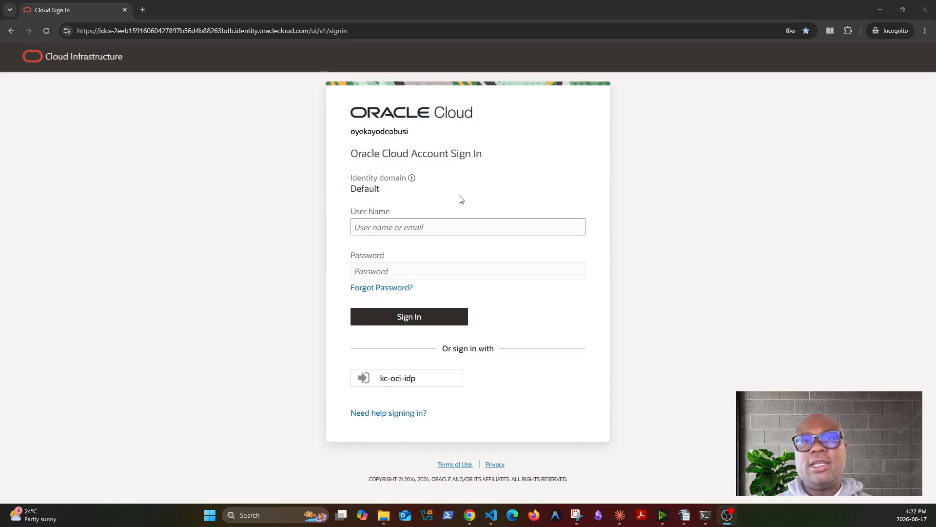
Sign in through the kc-oci-idp identity provider
left_click(406, 382)
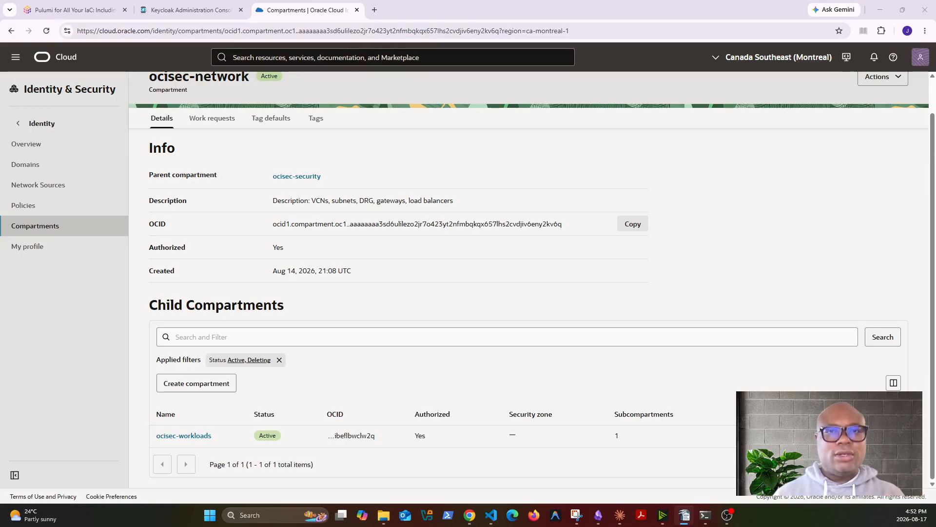
Go to Identity & Security > Domains > Default > Dynamic groups and start a new dynamic group
scroll(495, 270, "up", 1)
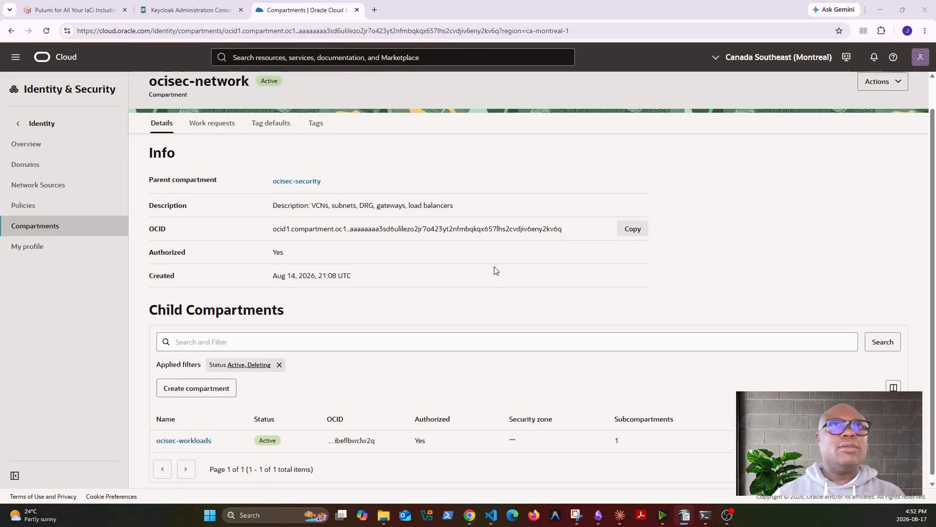
scroll(495, 270, "up", 1)
left_click(15, 57)
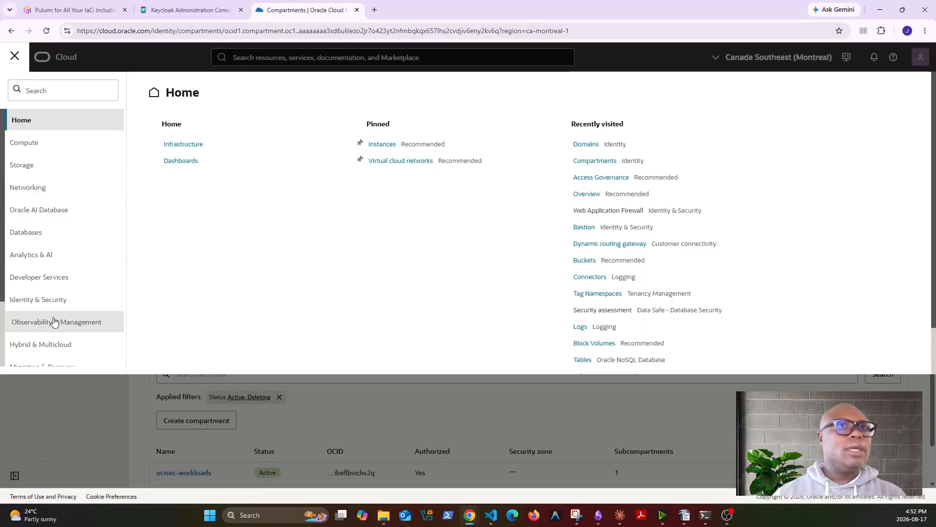
scroll(54, 321, "down", 2)
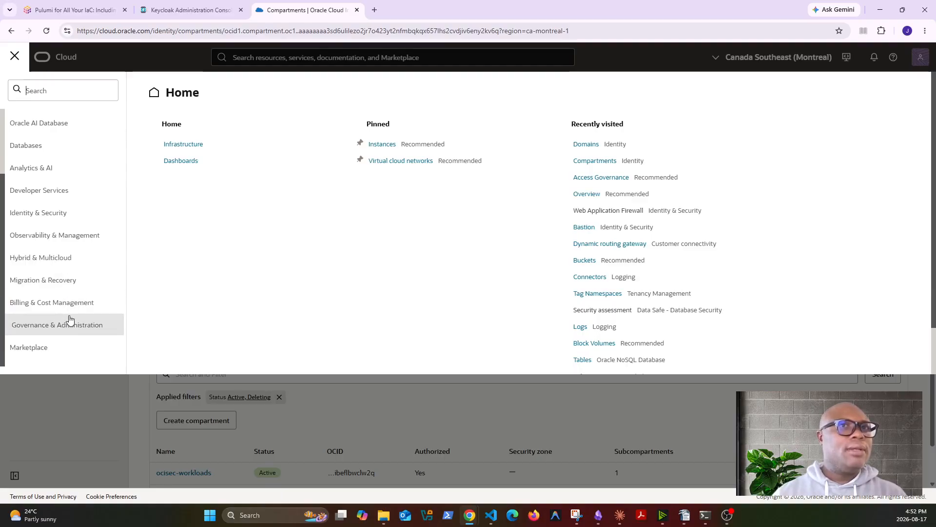
left_click(48, 217)
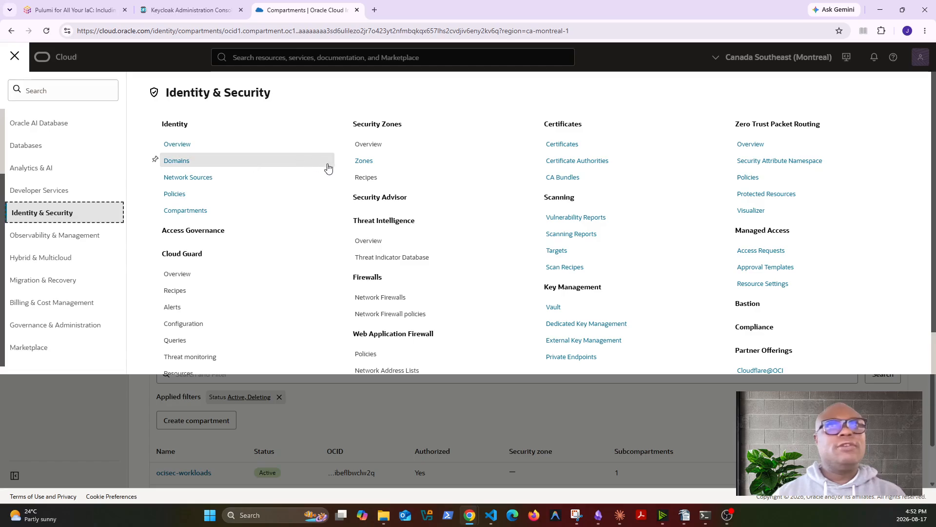
left_click(185, 161)
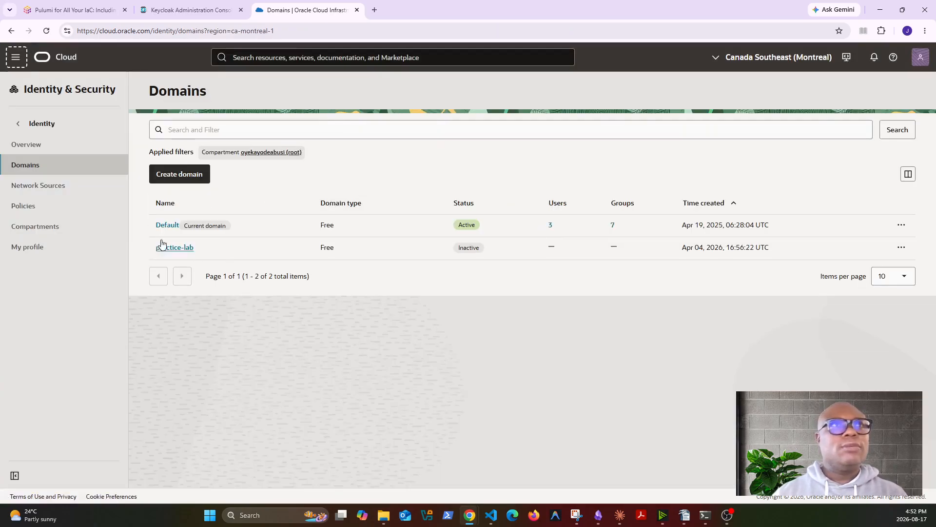
left_click(168, 226)
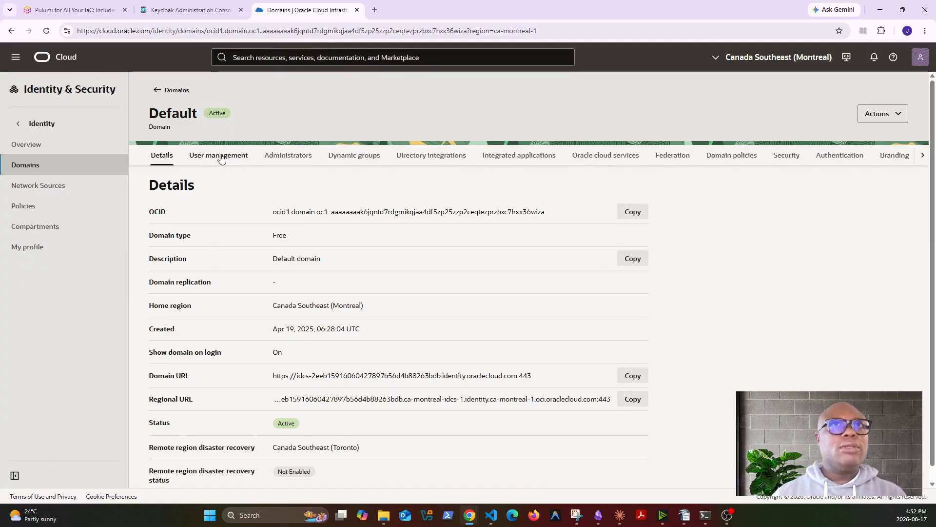
left_click(364, 159)
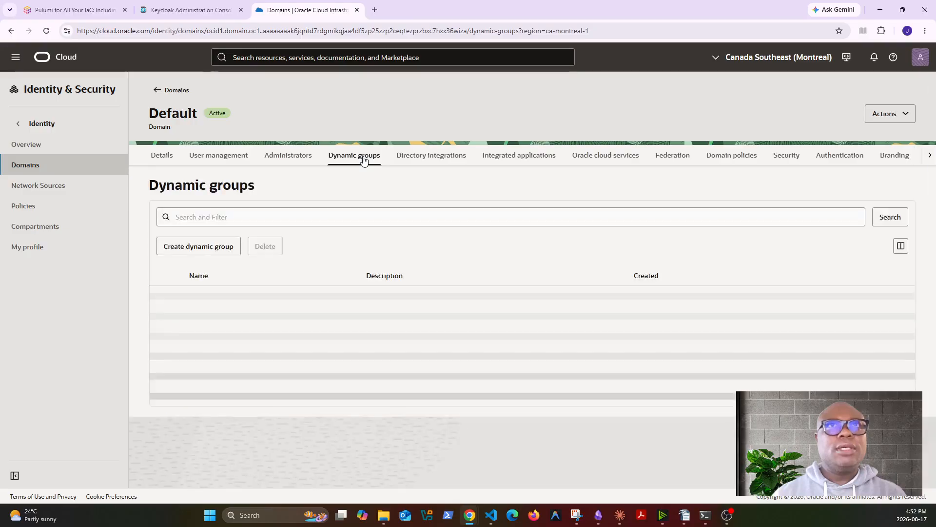
left_click(197, 257)
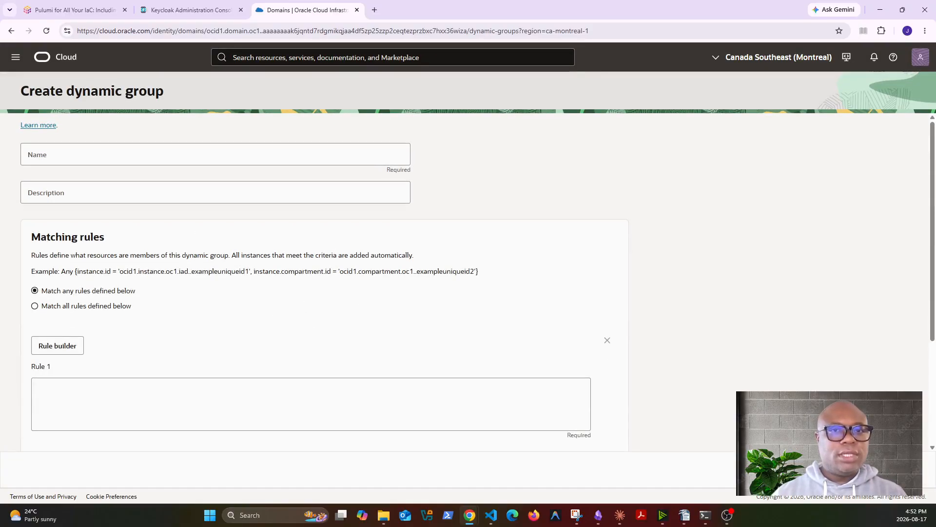
Name the new dynamic group cisec-workload-instances
key("alt+Tab")
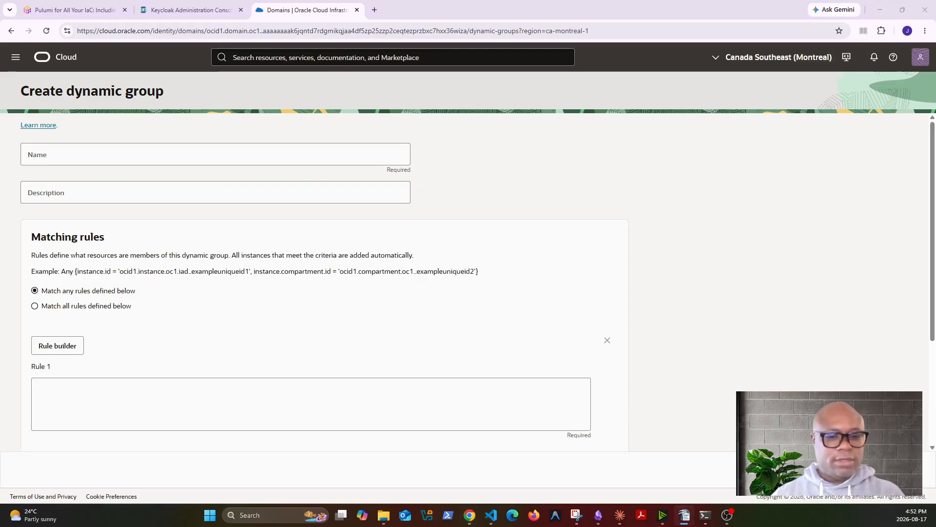
left_click(136, 160)
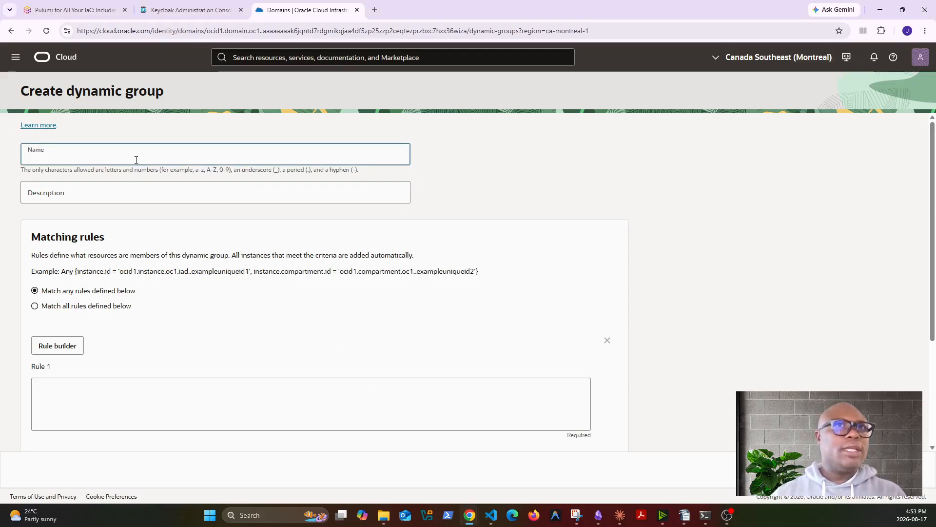
type("90. ai-sec-workload-instances")
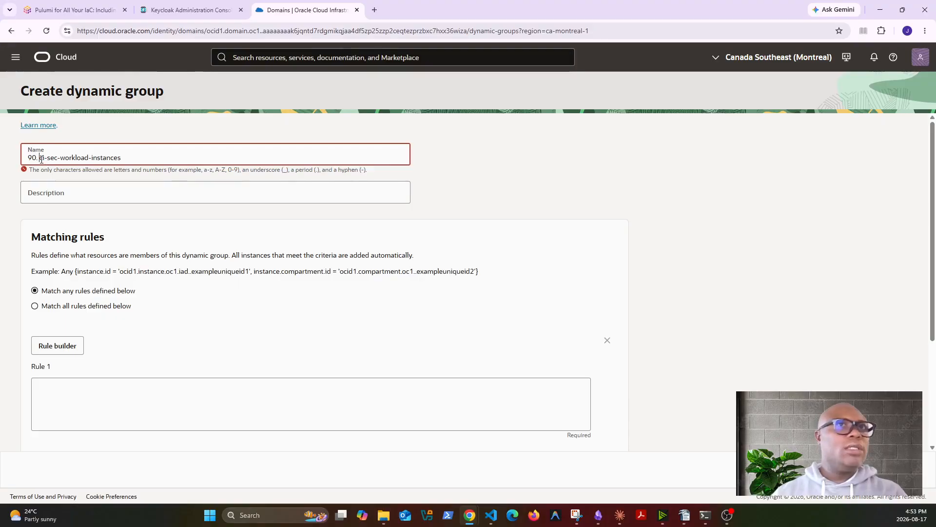
key("BackSpace")
key("BackSpace")
key("BackSpace")
key("BackSpace")
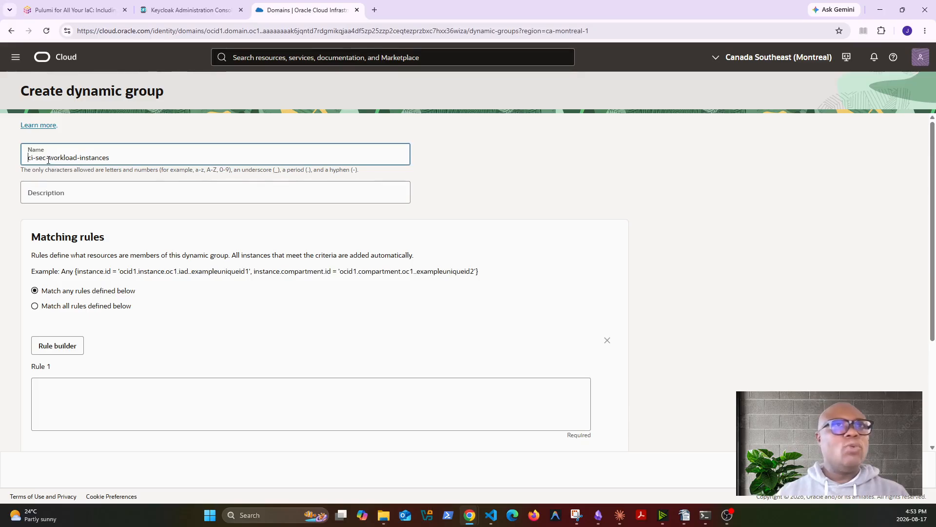
left_click(38, 157)
key("BackSpace")
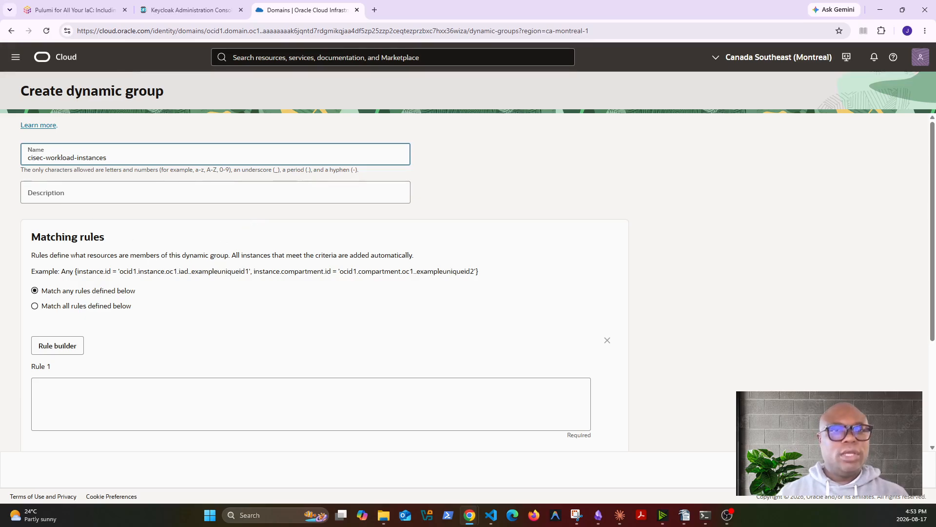
Add the group description and the workloads compartment matching rule in Rule 1
key("alt+Tab")
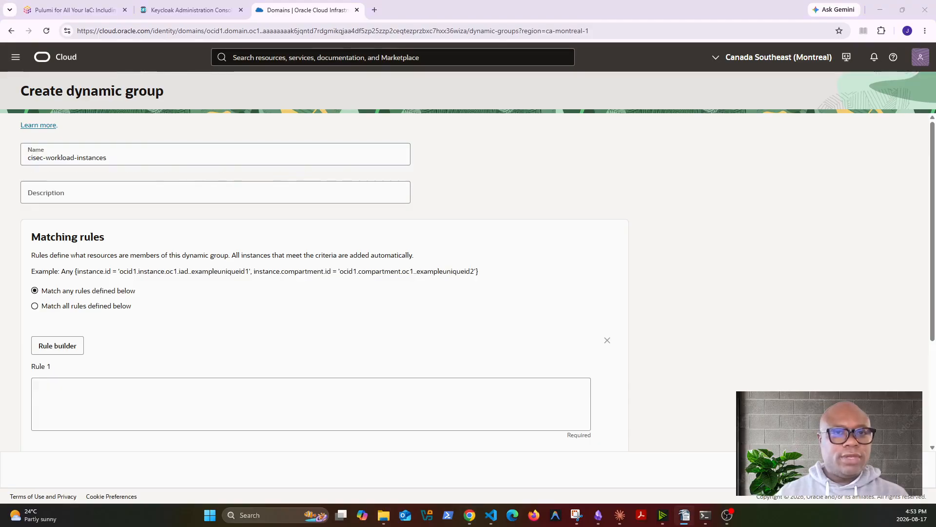
left_click(174, 194)
type("91. Compute instances in workloads compartment — can read Vault secrets without API keys")
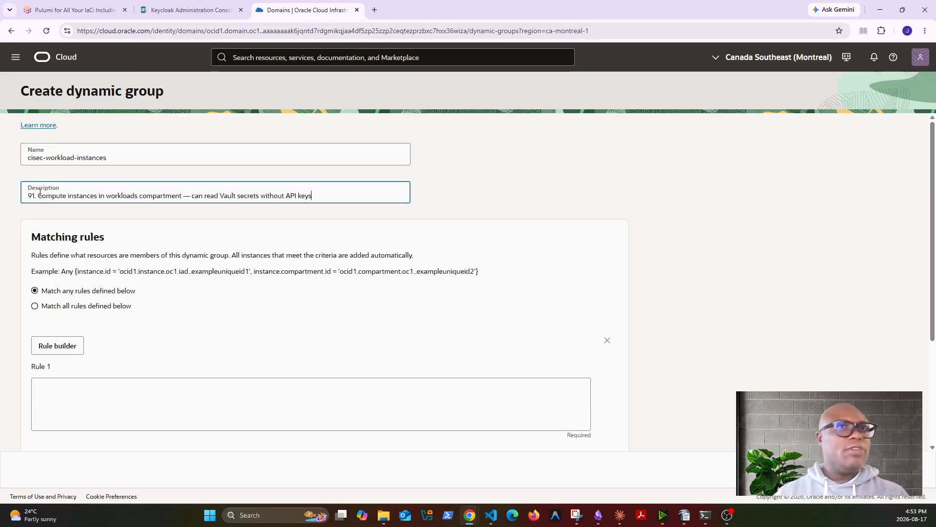
key("BackSpace")
key("BackSpace")
key("BackSpace")
key("BackSpace")
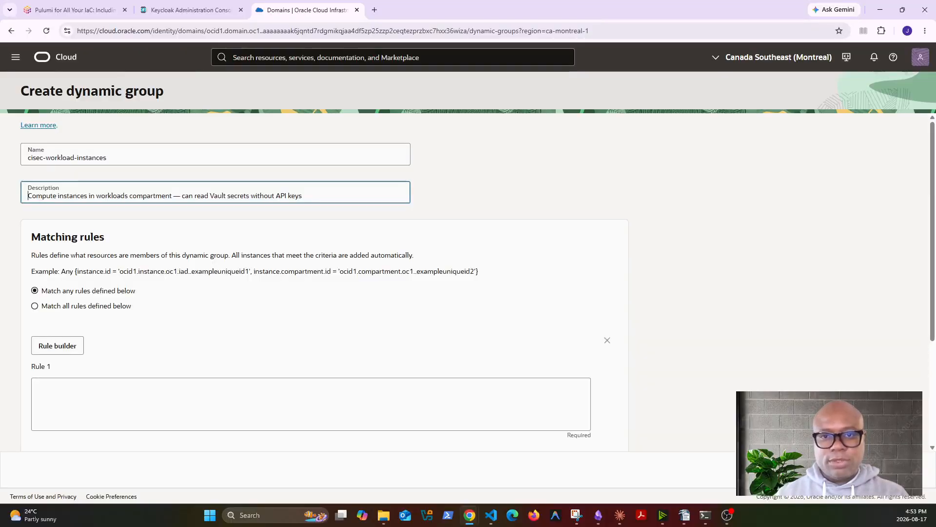
key("alt+Tab")
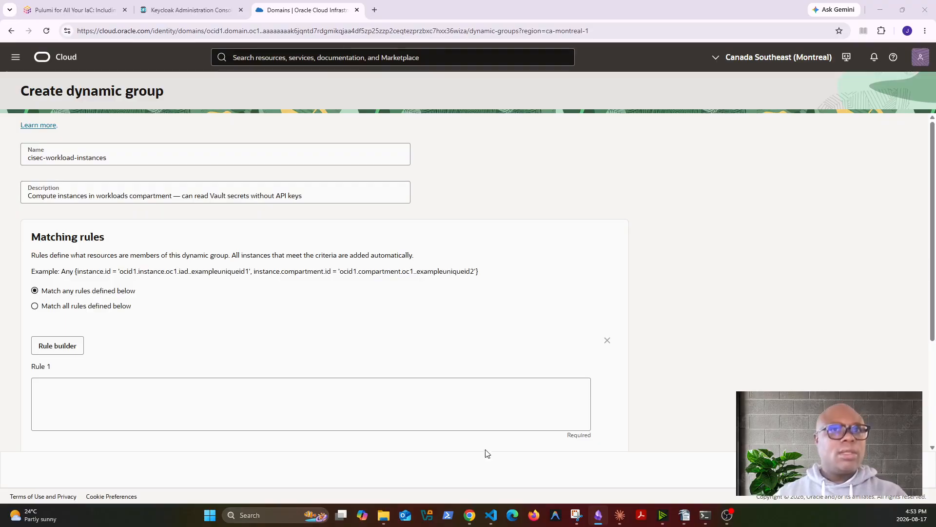
left_click(204, 386)
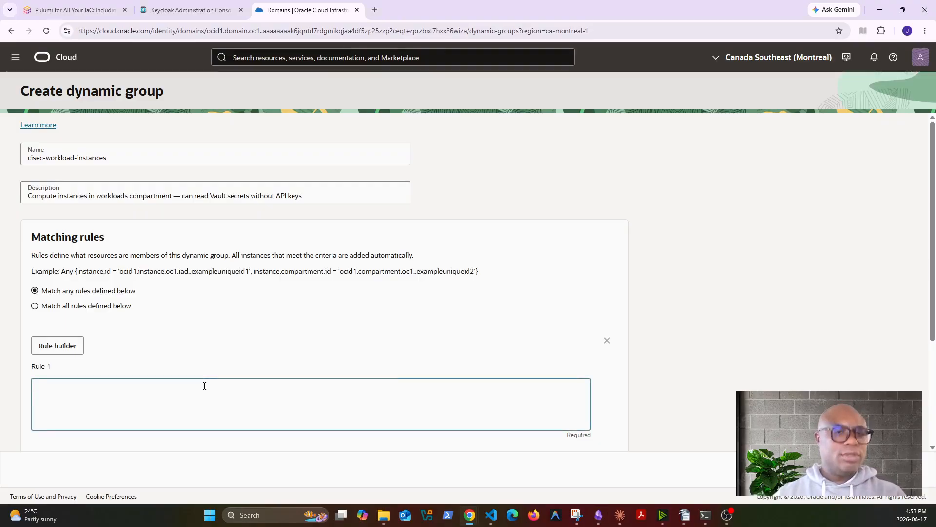
type("Any {instance.compartment.id = 'ocid1.compartment.oc1..aaaaaaaaytsdj32qn6dz3vesv2e4mwfiibzpdnjgszc5k47qibeflbwclw2q'}")
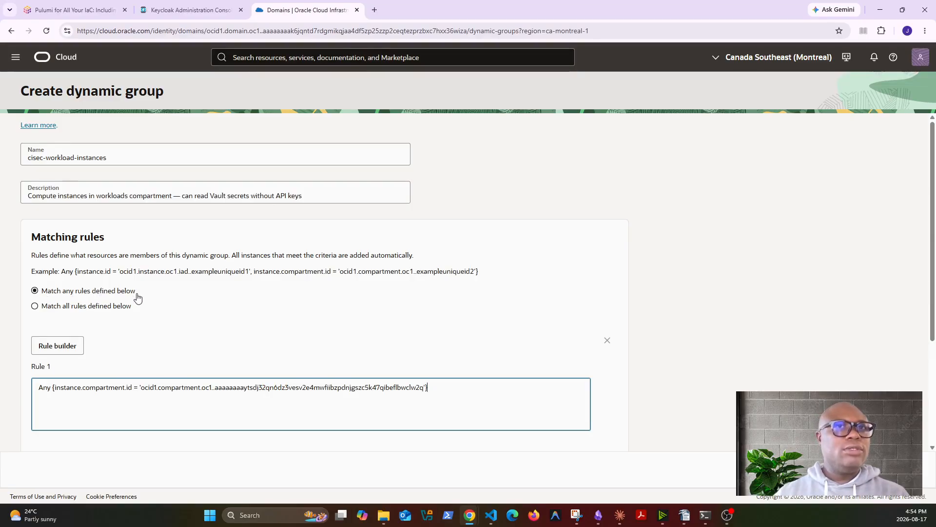
Return to the Dynamic groups list and start another dynamic group
scroll(566, 434, "down", 3)
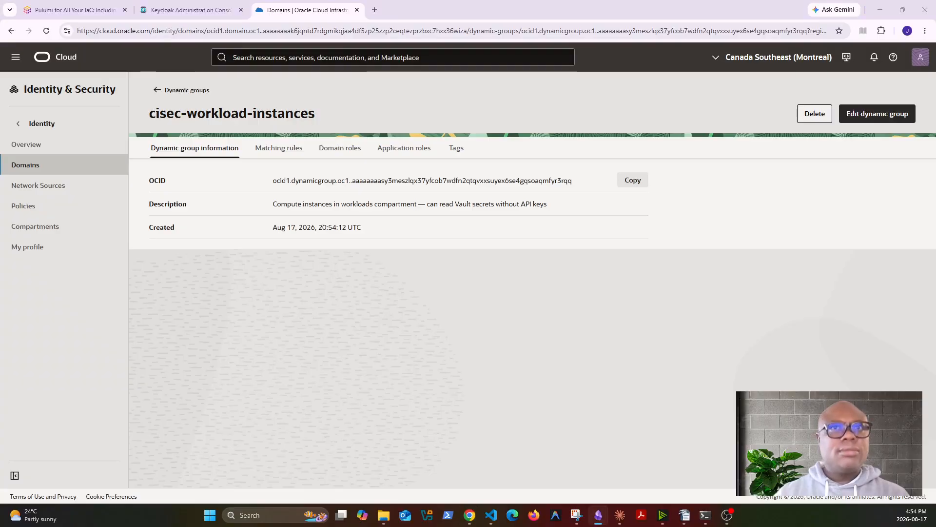
left_click(162, 96)
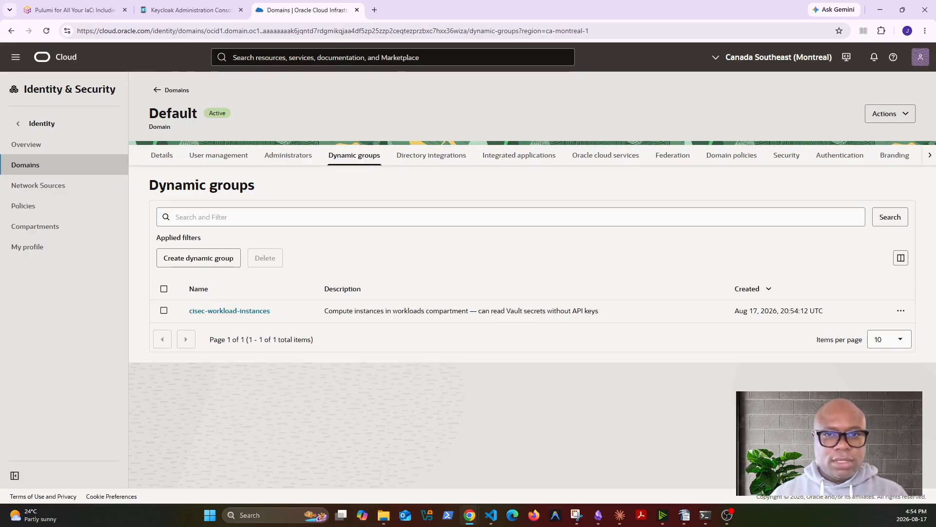
key("alt+Tab")
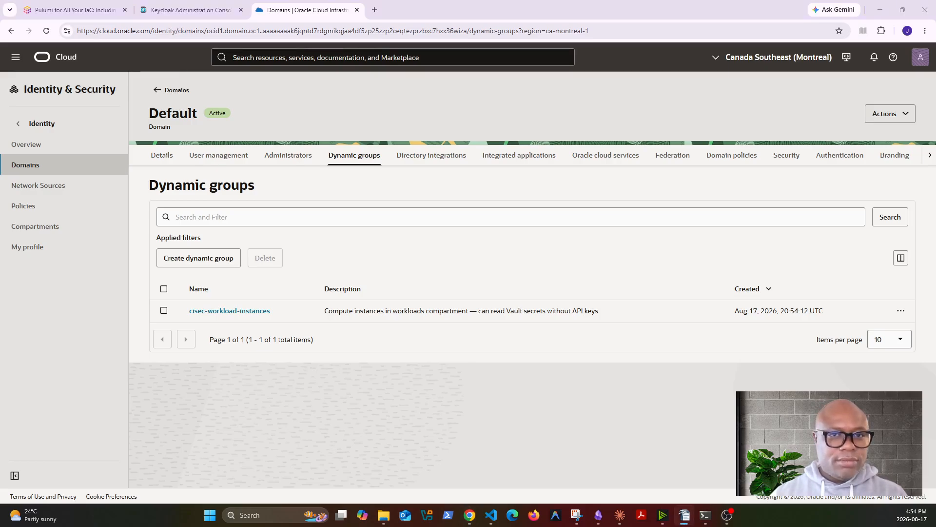
left_click(199, 259)
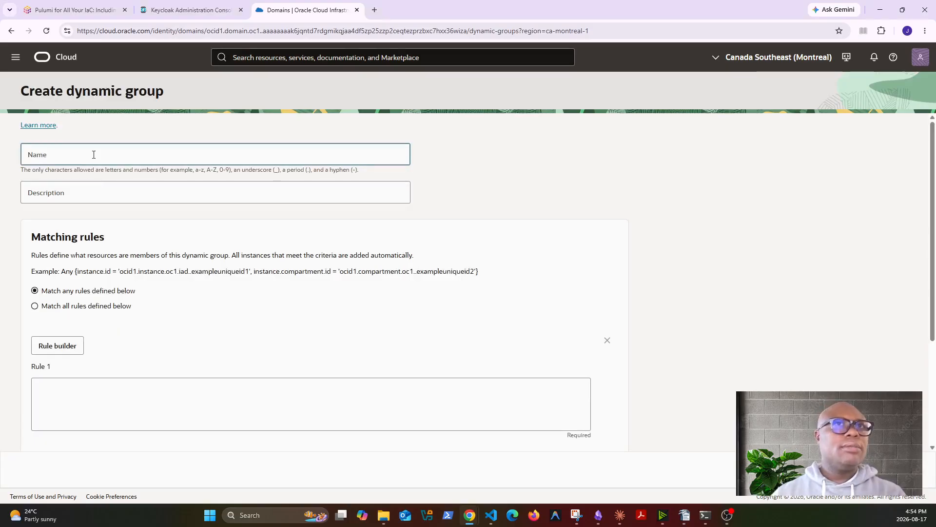
Name the dynamic group ocisec-security-functions
type("93. oci-sec-workloads")
left_click(39, 157)
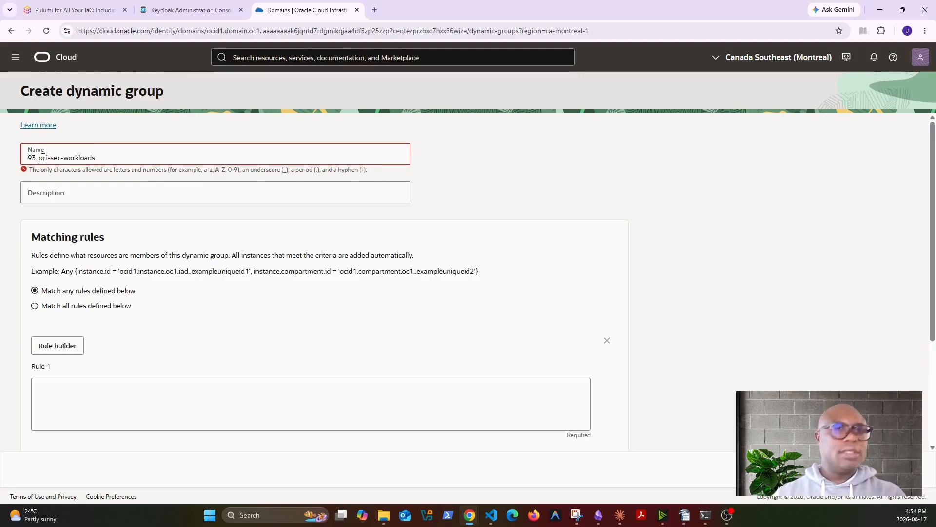
key("BackSpace")
key("BackSpace")
key("BackSpace")
key("BackSpace")
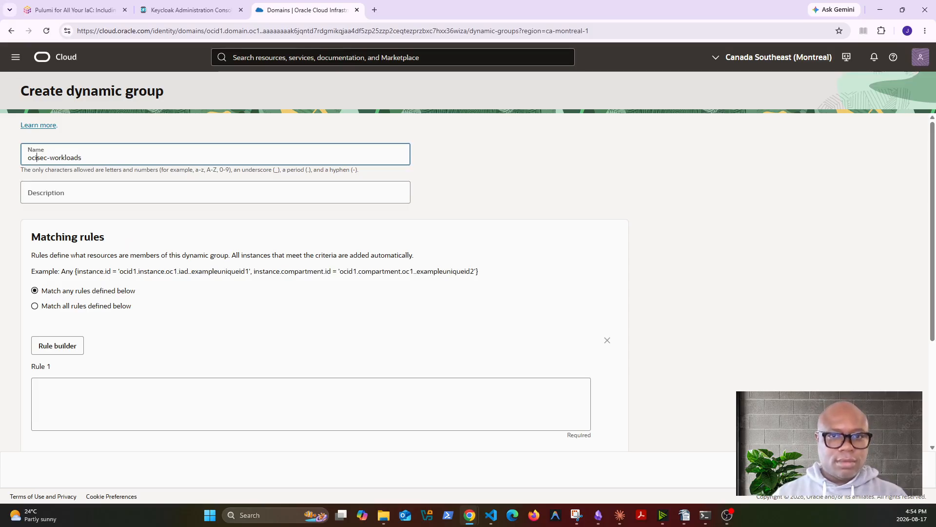
left_click(140, 193)
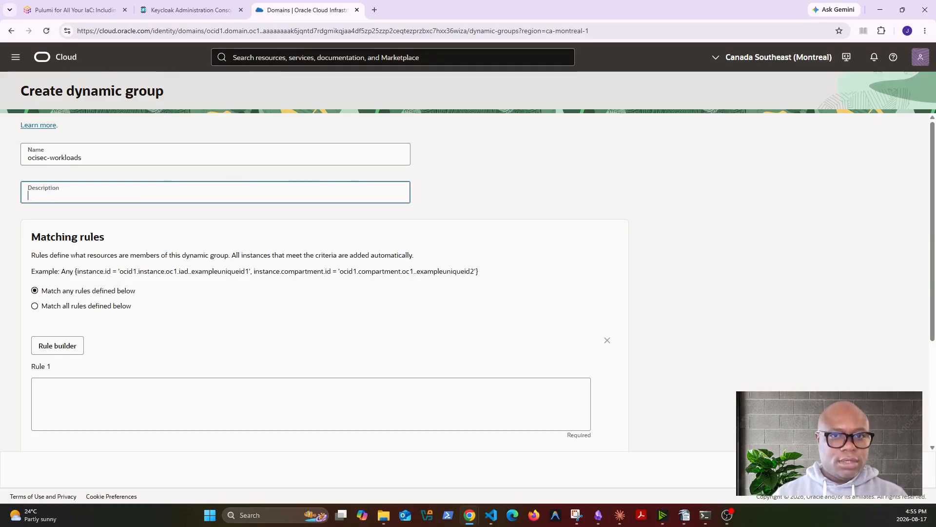
key("alt+Tab")
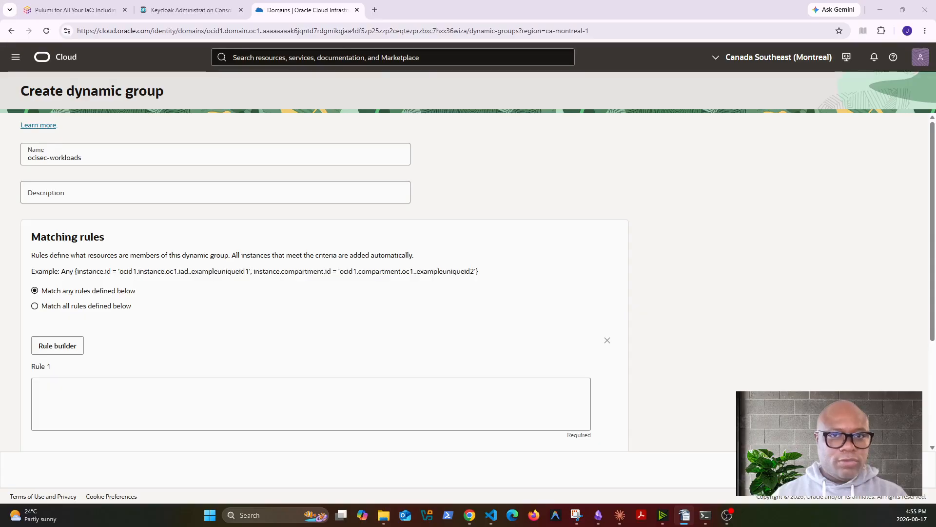
triple_click(85, 157)
type("94. oci-sec-security-functions")
key("BackSpace")
key("BackSpace")
key("BackSpace")
key("BackSpace")
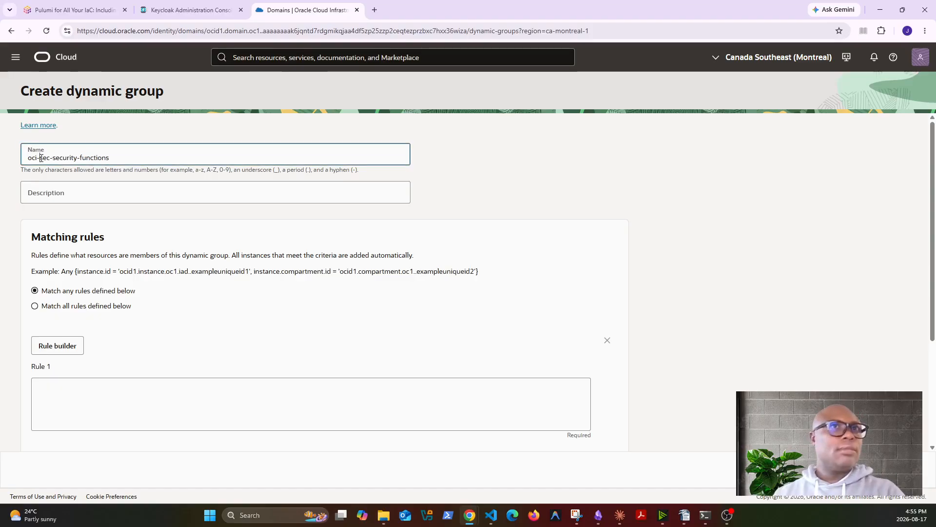
key("Right")
key("Right")
key("Right")
key("Delete")
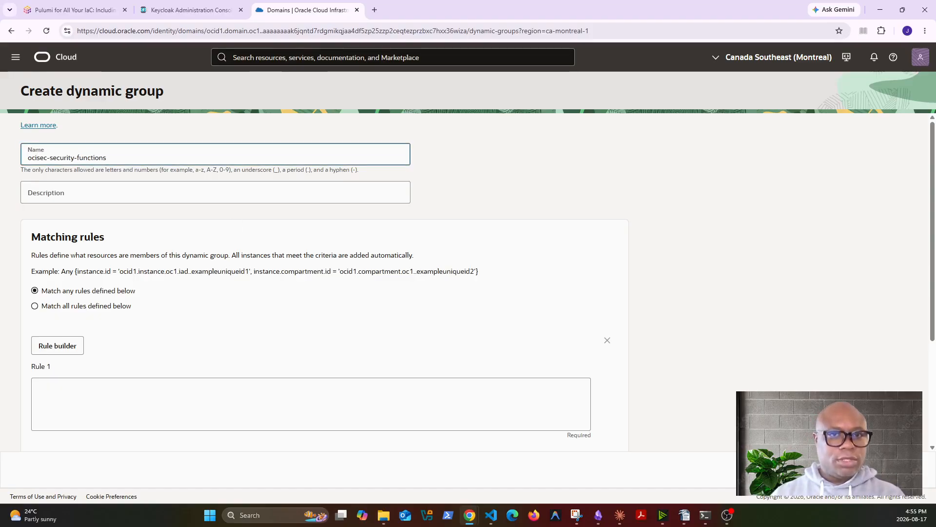
Add the key-rotation description and paste the fnfunc matching rule into Rule 1
key("alt+Tab")
left_click(281, 191)
type("95. OCI Functions in security compartment — used for automated key rotation")
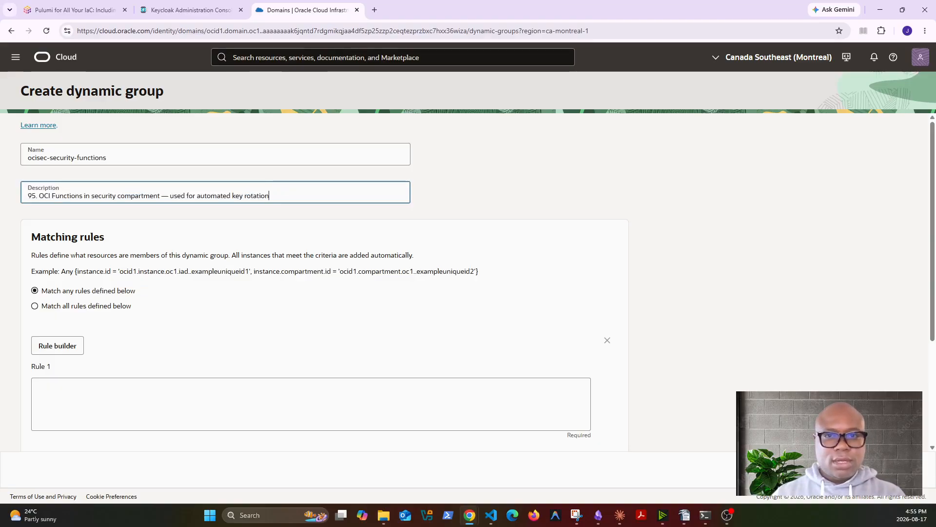
key("alt+Tab")
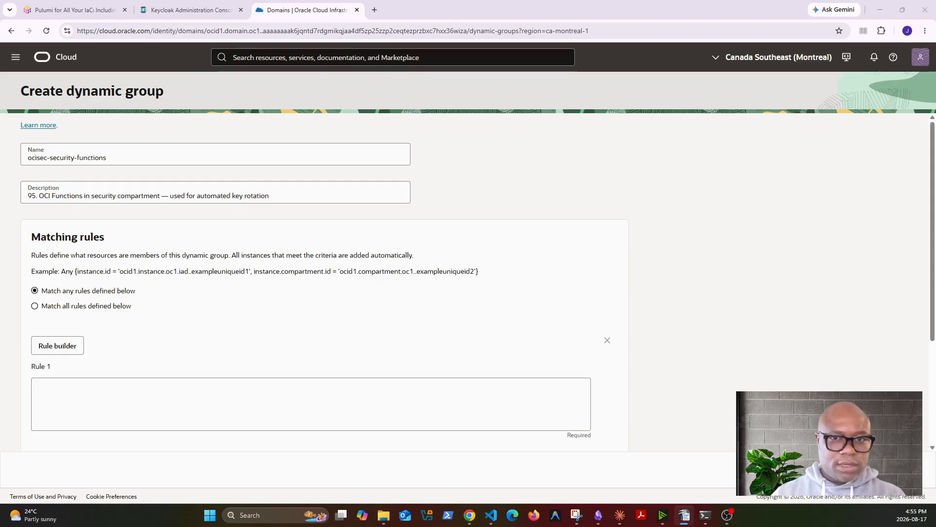
left_click(128, 416)
type("Any {resource.type = 'fnfunc', resource.compartment.id = 'PASTE_SECURITY_COMPARTMENT_OCID'}")
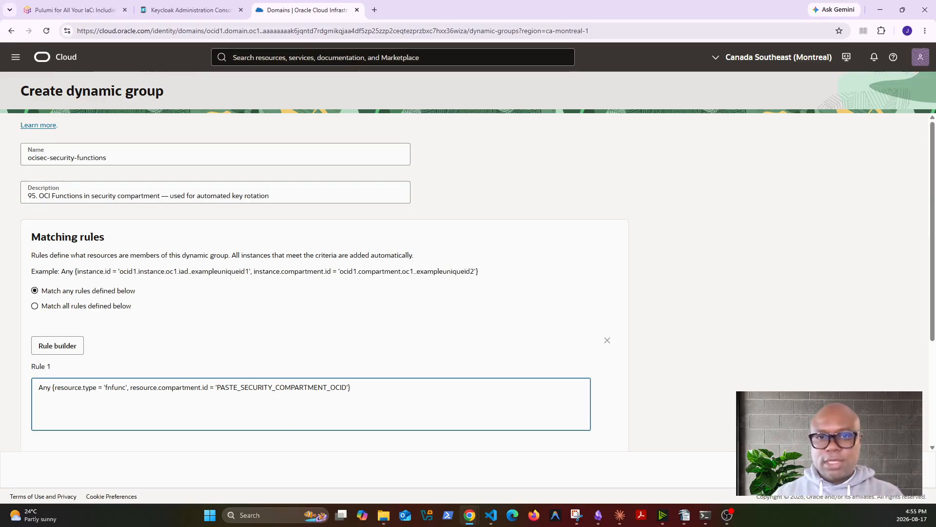
Replace the rule's placeholder with the security compartment OCID and create the group
key("alt+Tab")
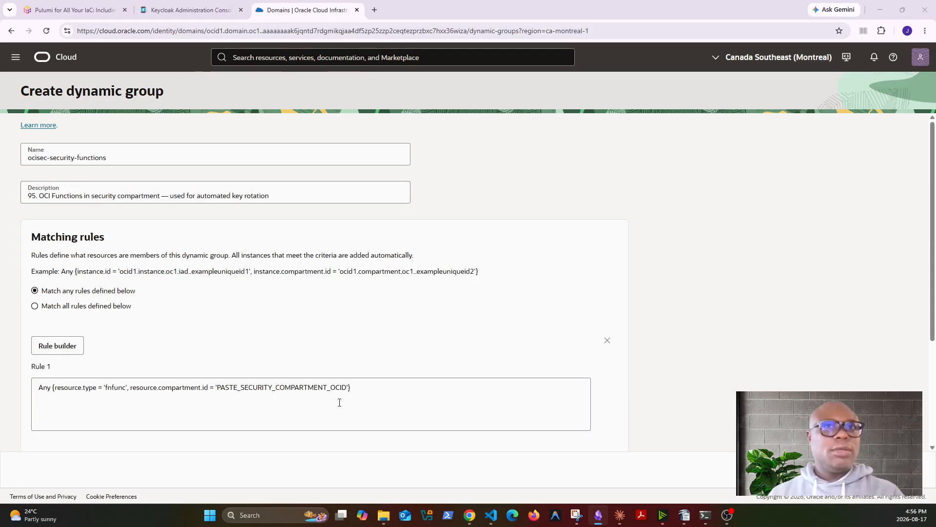
left_click(348, 388)
key("BackSpace")
key("BackSpace")
key("BackSpace")
key("BackSpace")
key("BackSpace")
key("BackSpace")
key("BackSpace")
key("BackSpace")
key("BackSpace")
key("BackSpace")
key("BackSpace")
key("BackSpace")
key("BackSpace")
key("BackSpace")
key("BackSpace")
key("BackSpace")
key("BackSpace")
key("BackSpace")
key("BackSpace")
key("BackSpace")
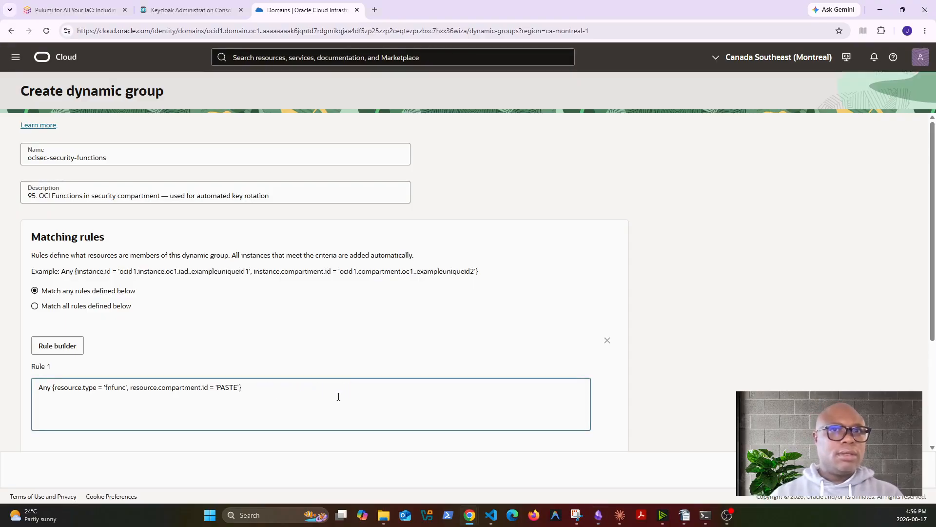
type("ocid1.compartment.oc1..aaaaaaaa5tjqbzkta6l73omaytw6t32eakdprzoje5lk6xy26ketln5ej2fq")
scroll(491, 426, "down", 4)
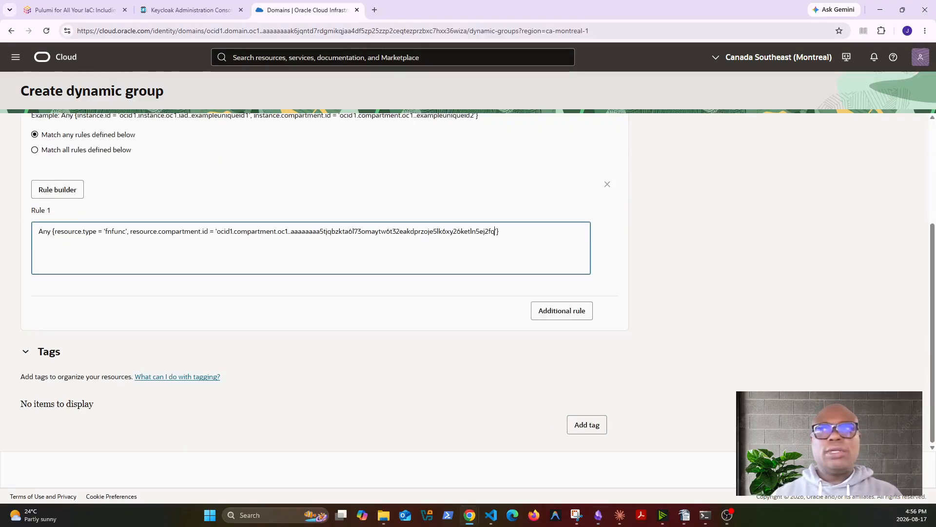
left_click(896, 469)
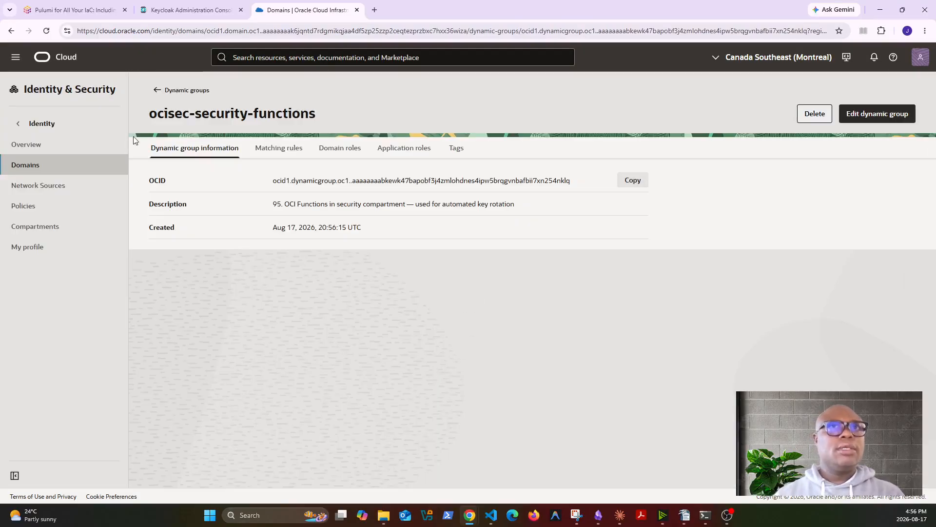
Check both dynamic groups in the list, then go to the IAM Policies list
left_click(162, 92)
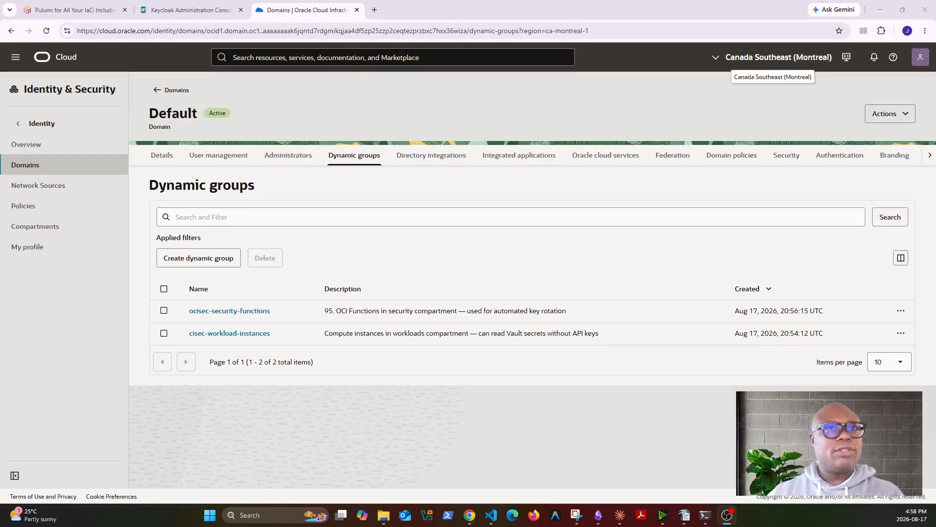
key("alt+Tab")
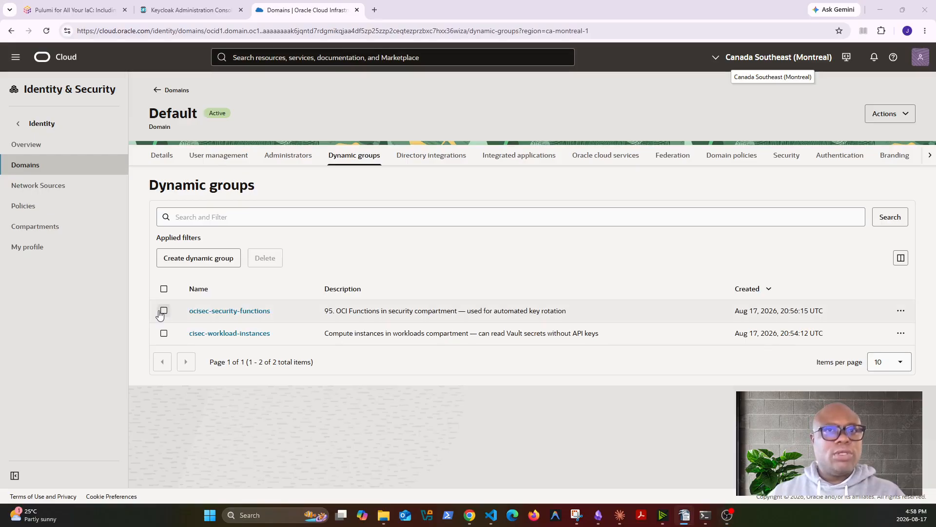
left_click(30, 207)
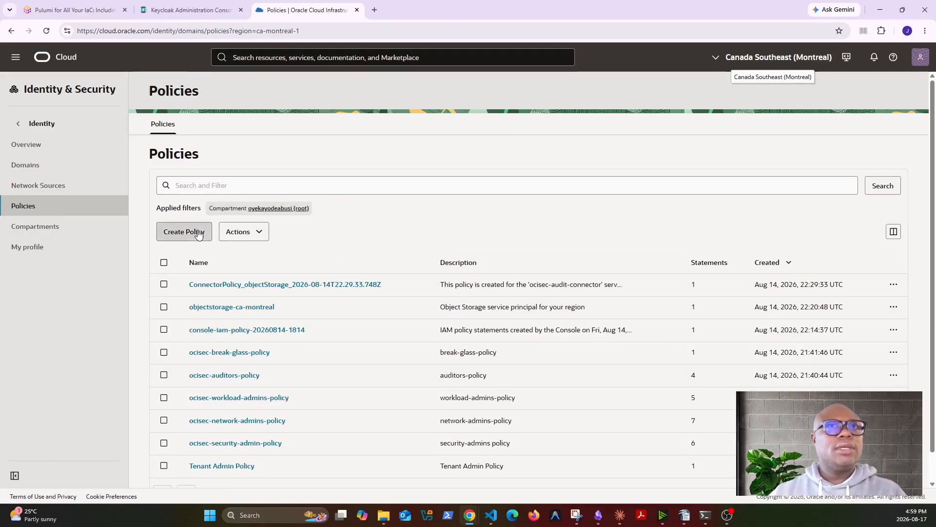
Start a policy named ocisec-workload-instance-vault-policy in the root compartment
left_click(198, 230)
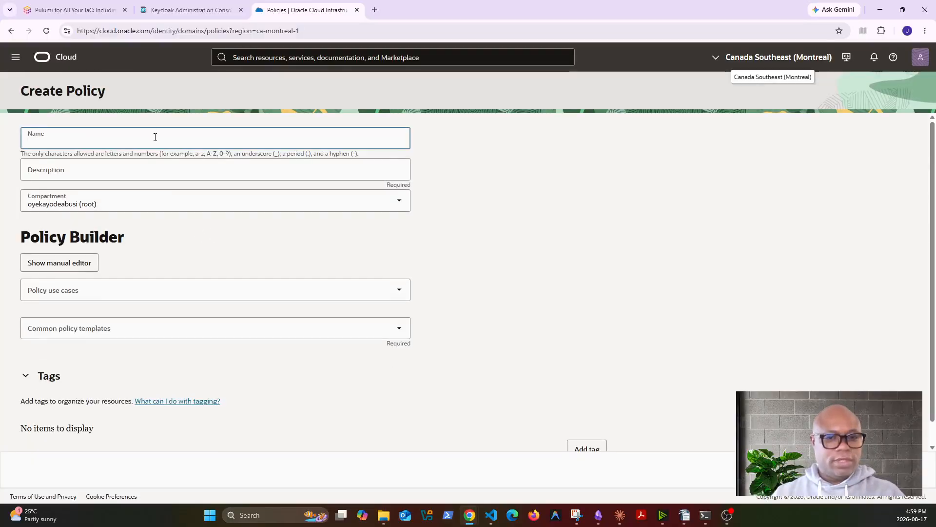
type("oci-sec-workload-instance-vault-policy")
left_click(39, 141)
key("BackSpace")
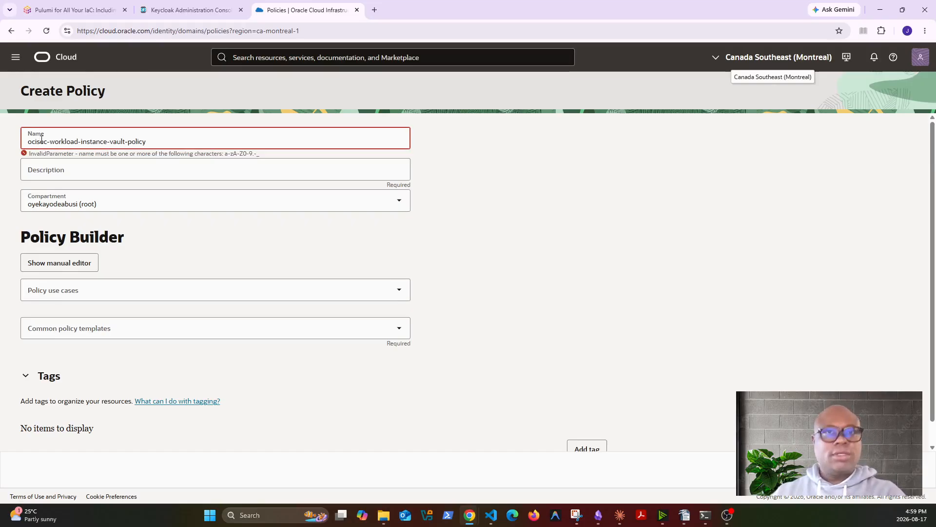
left_click(186, 152)
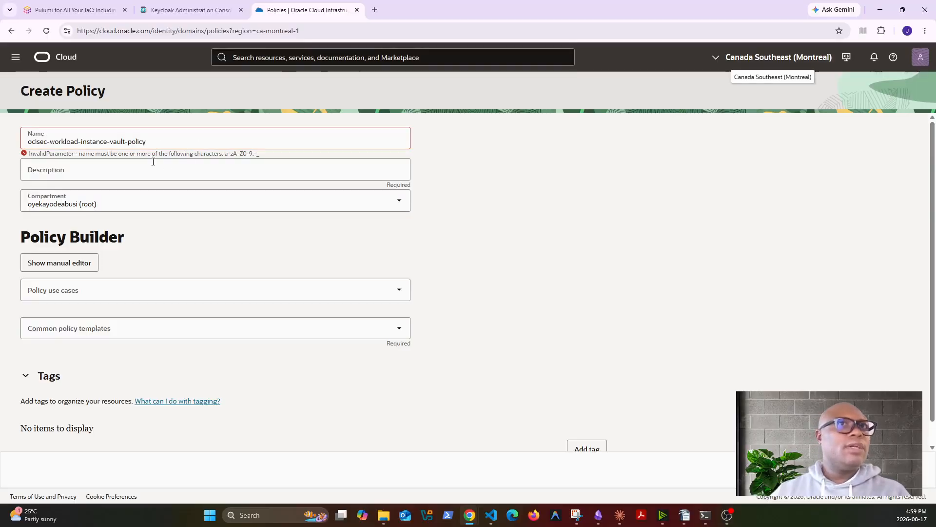
left_click(179, 140)
key("BackSpace")
key("BackSpace")
type("y")
left_click(195, 169)
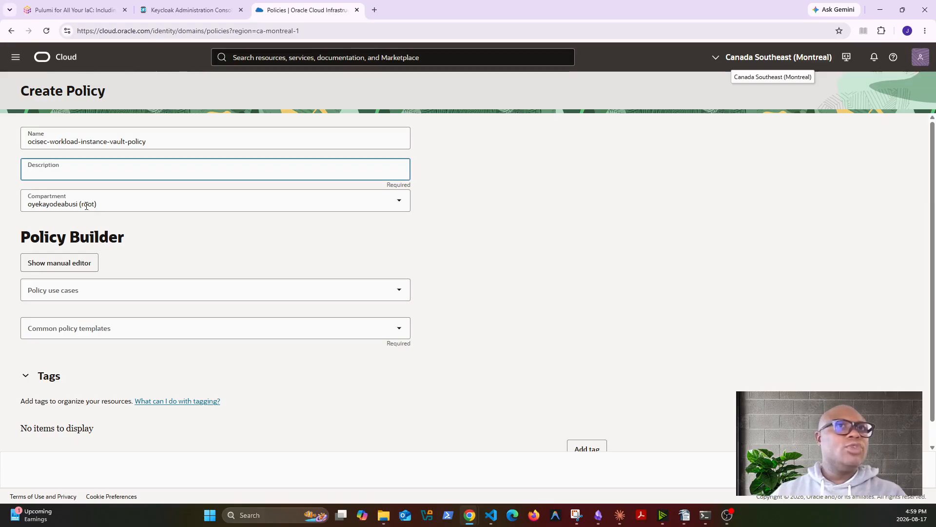
left_click(118, 206)
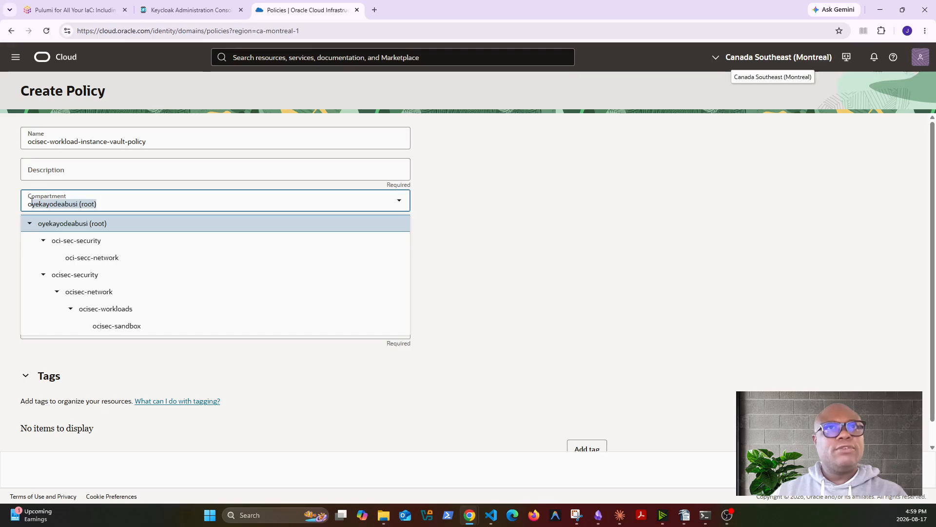
left_click(84, 226)
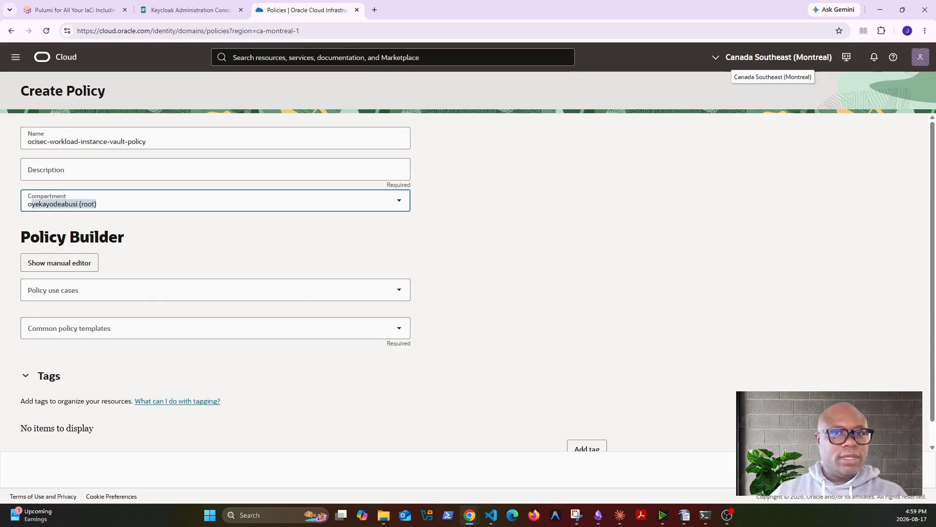
Add two statements letting ocisec-workload-instances read secret-bundles and vaults in ocisec-security
key("alt+Tab")
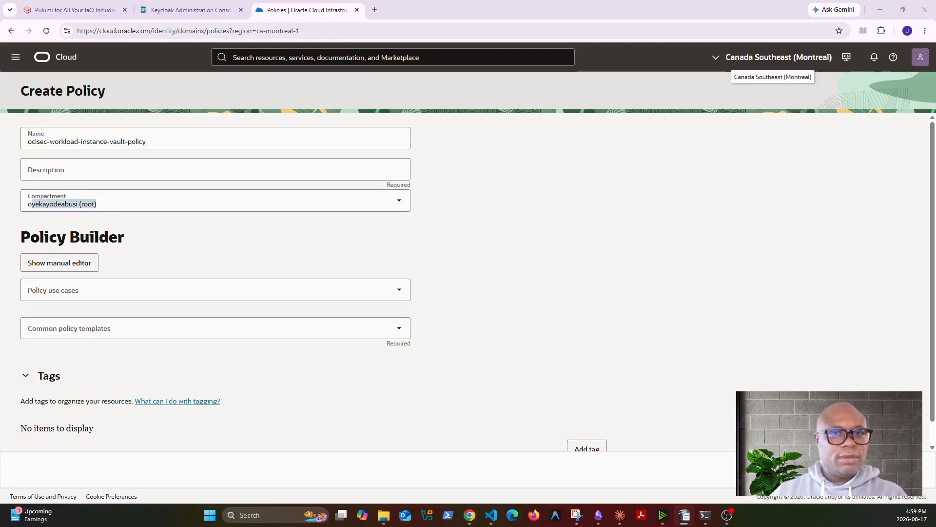
left_click(90, 266)
type("Allow dynamic-group oci-sec-workload-instances to read secret-bundles in compartment oci-sec-security Allow dynamic-group oci-sec-workload-instances to read vaults in compartment oci-sec-security")
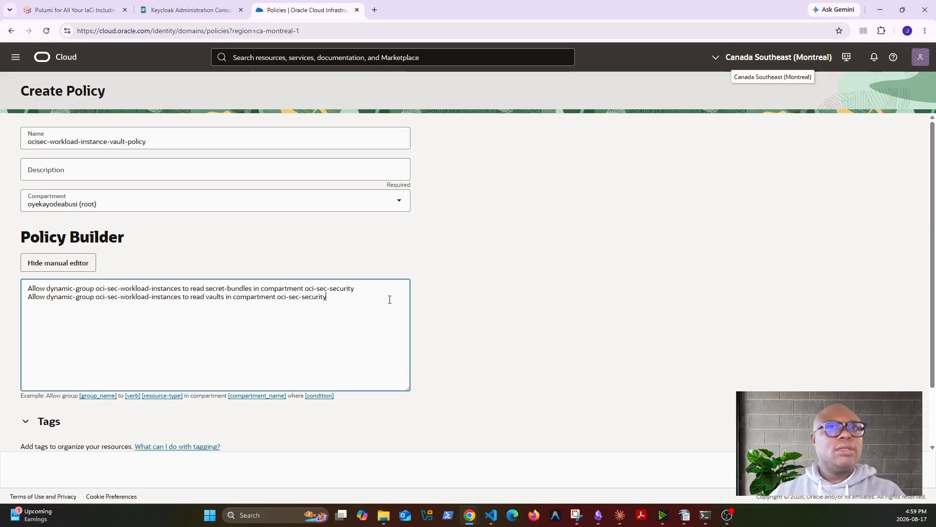
left_click(110, 288)
key("BackSpace")
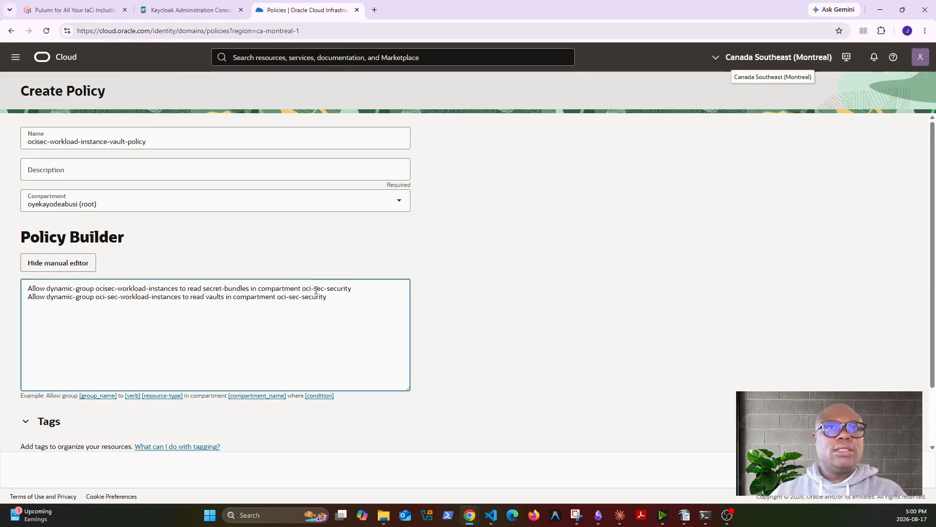
key("Delete")
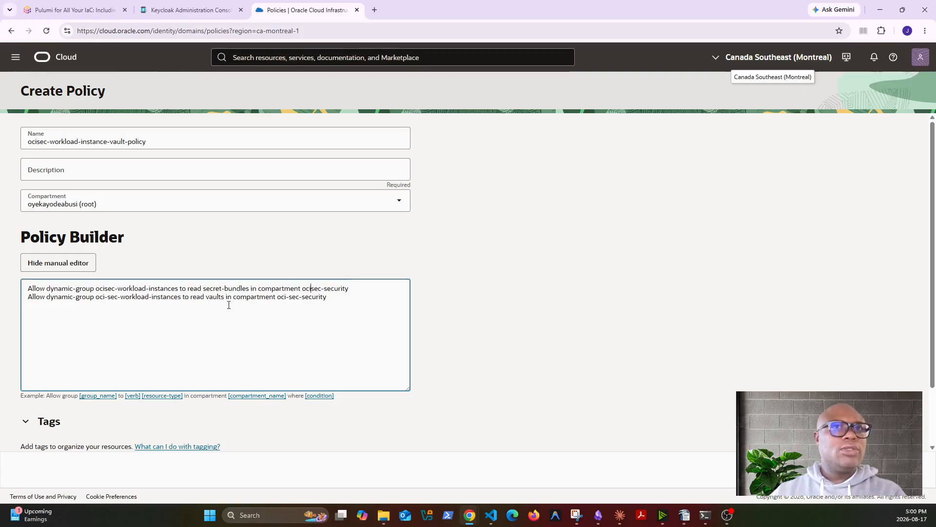
left_click(291, 299)
key("BackSpace")
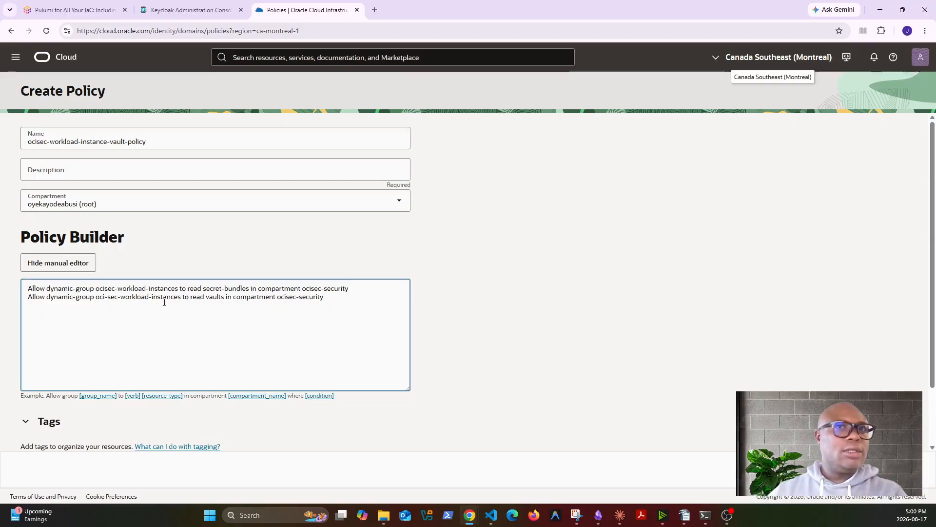
left_click(109, 298)
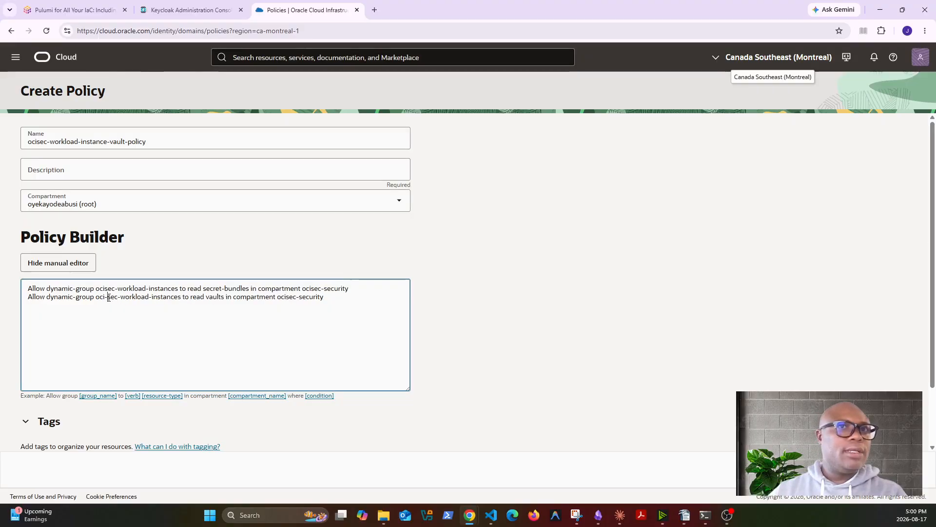
key("BackSpace")
Set the description to 'read keys and vaults', create the policy, and return to Policies
scroll(390, 361, "down", 1)
scroll(401, 375, "down", 1)
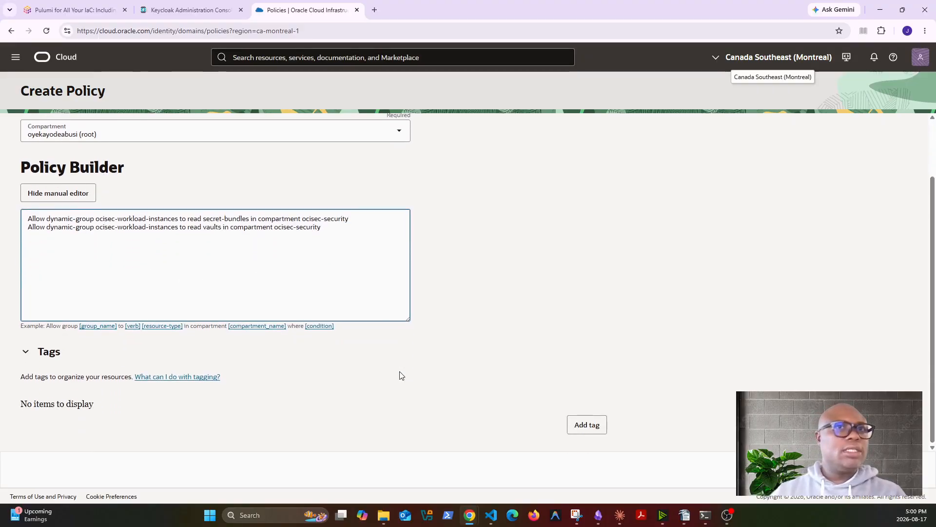
scroll(239, 270, "up", 1)
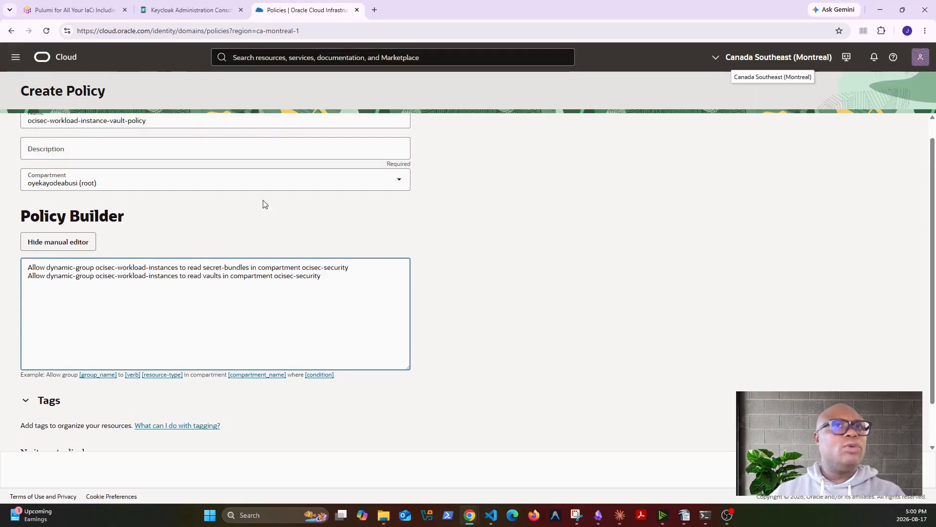
left_click(901, 470)
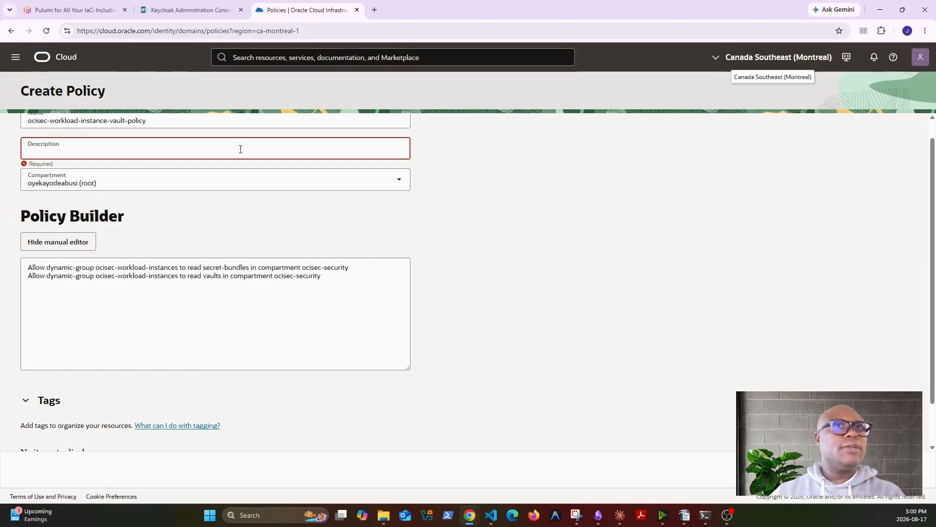
type("red")
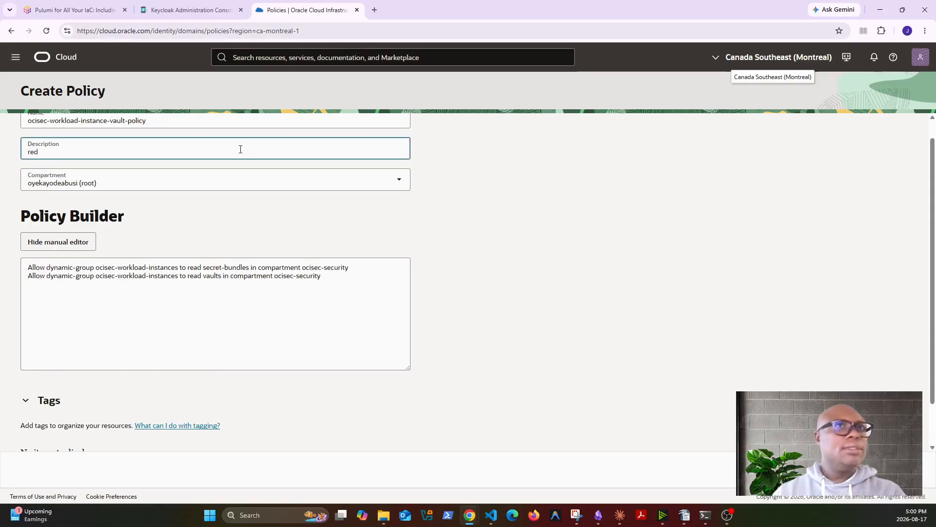
key("BackSpace")
type("ad")
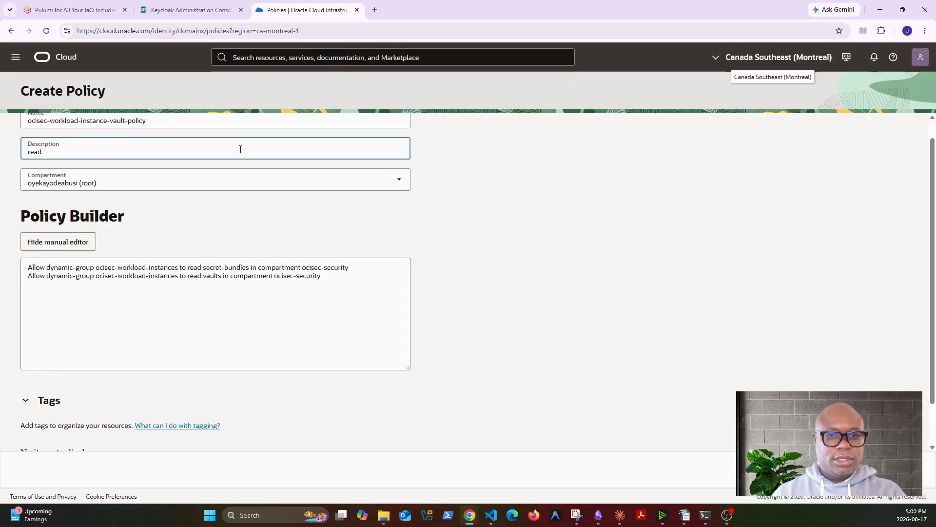
type(" keys and vaults")
scroll(310, 245, "down", 1)
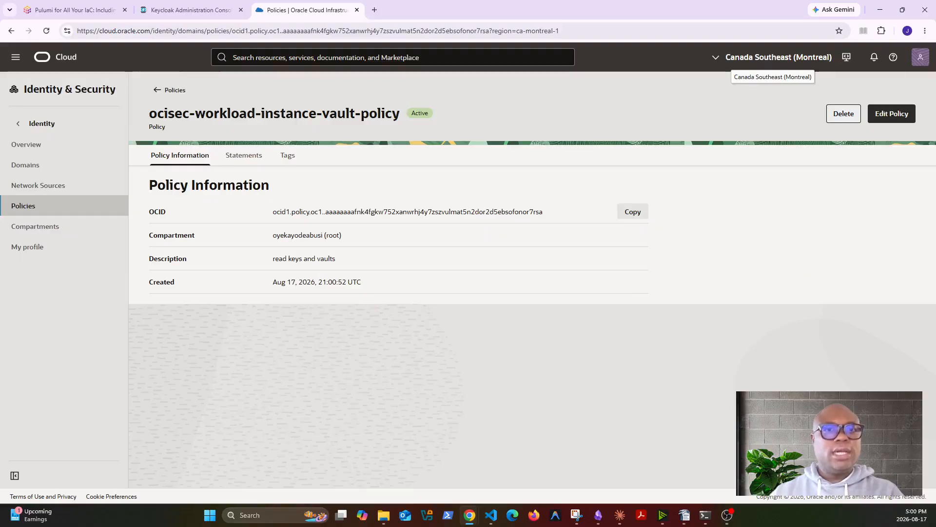
key("alt+Tab")
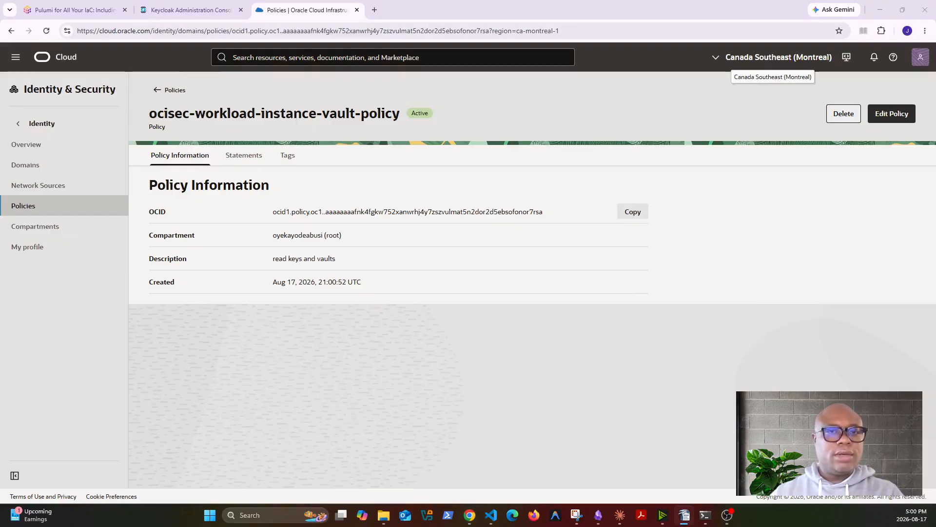
left_click(169, 91)
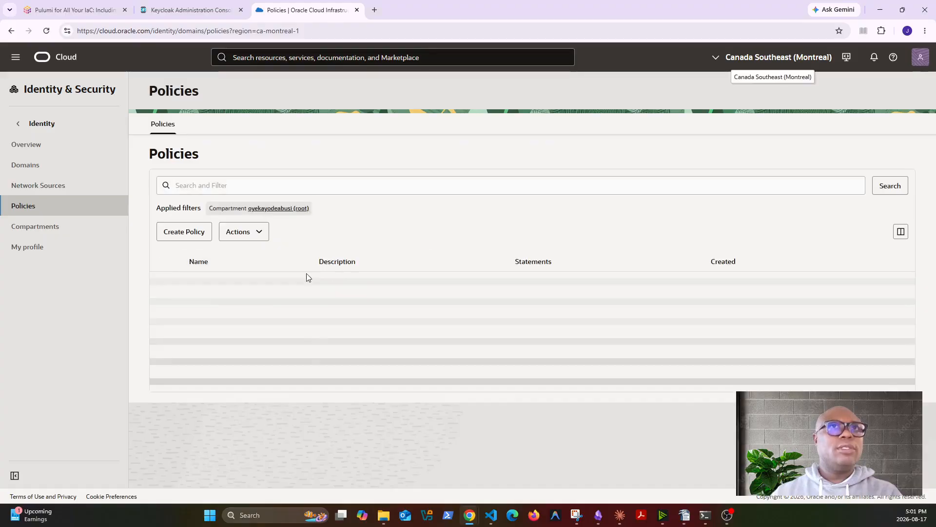
Start another policy named ocisec-security-function-keys-policy
left_click(185, 233)
left_click(161, 140)
type("oci-sec-security-function-keys-policy")
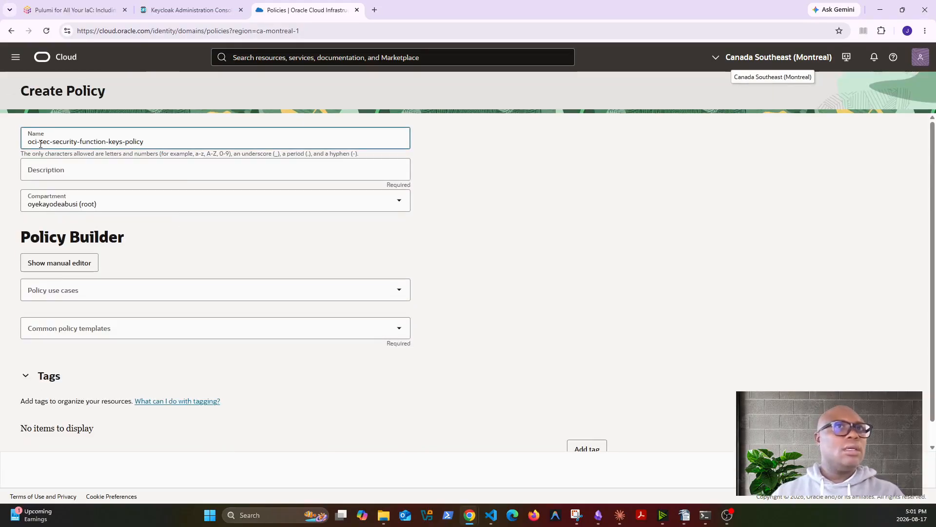
left_click(41, 145)
key("BackSpace")
left_click(152, 144)
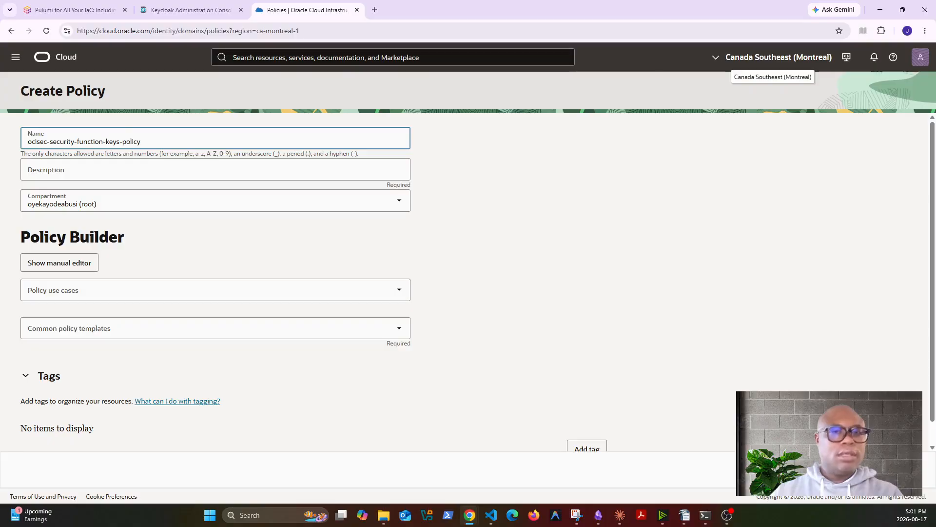
key("alt+Tab")
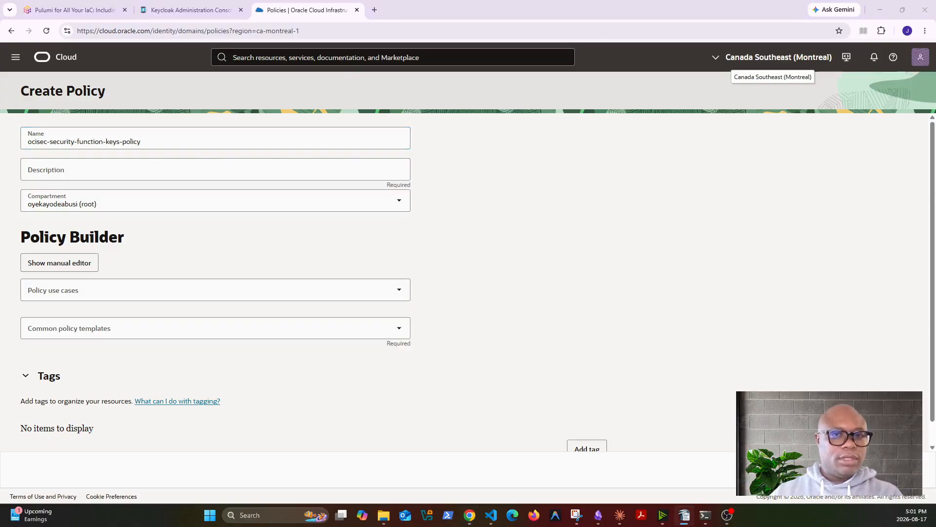
key("alt+Tab")
Add statements letting ocisec-security-functions manage keys and use vaults in ocisec-security
left_click(59, 263)
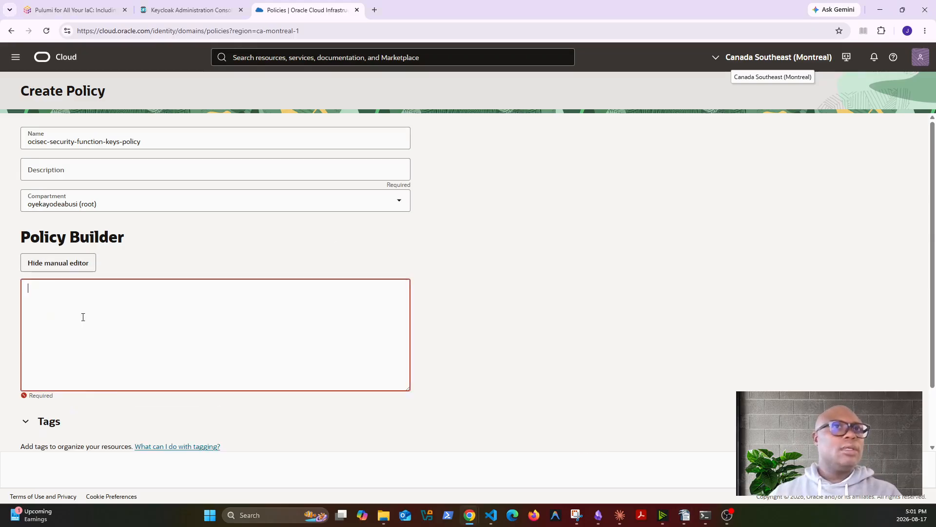
type("Allow dynamic-group oci-sec-security-functions to manage keys in compartment oci-sec-security Allow dynamic-group oci-sec-security-functions to use vaults in compartment oci-sec-security")
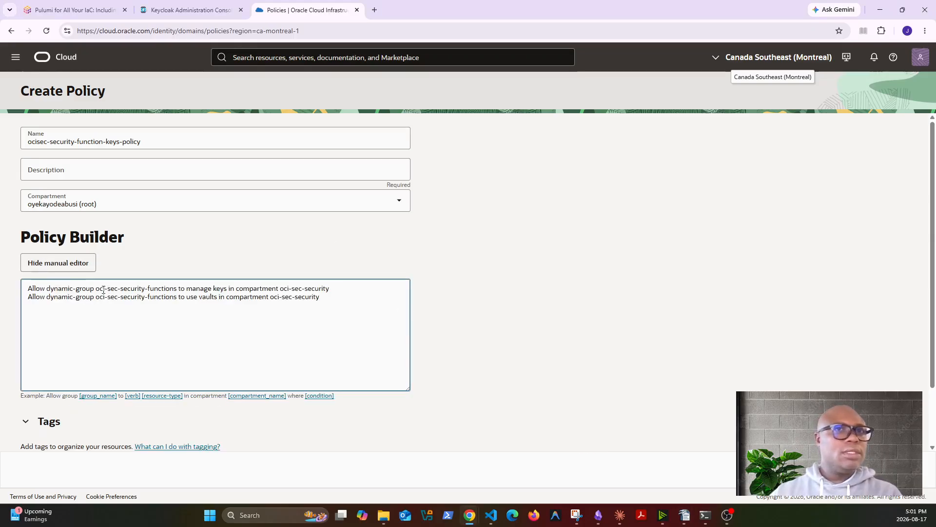
left_click(107, 288)
key("BackSpace")
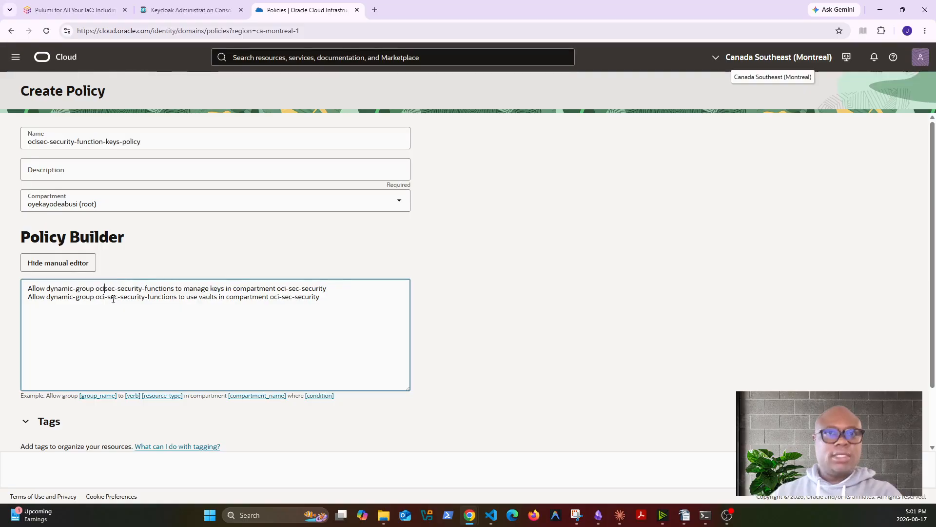
left_click(109, 297)
key("BackSpace")
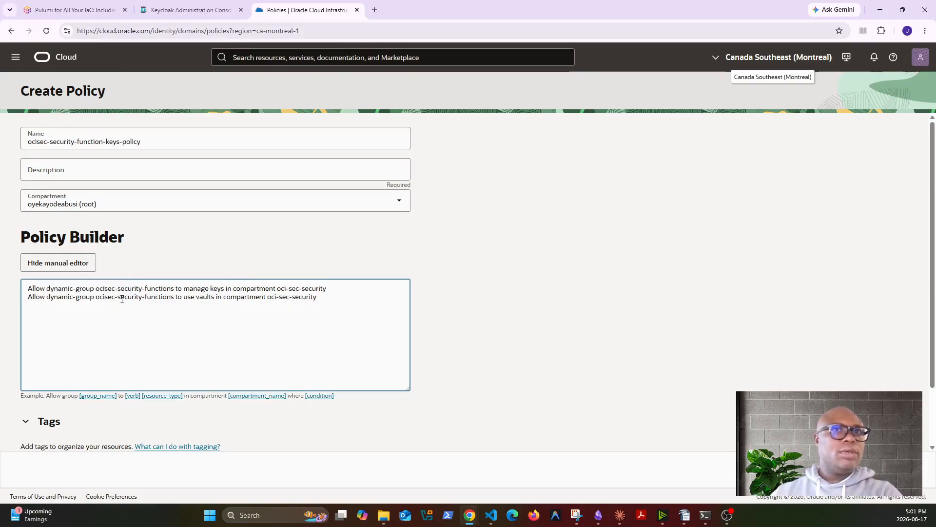
left_click(288, 288)
key("BackSpace")
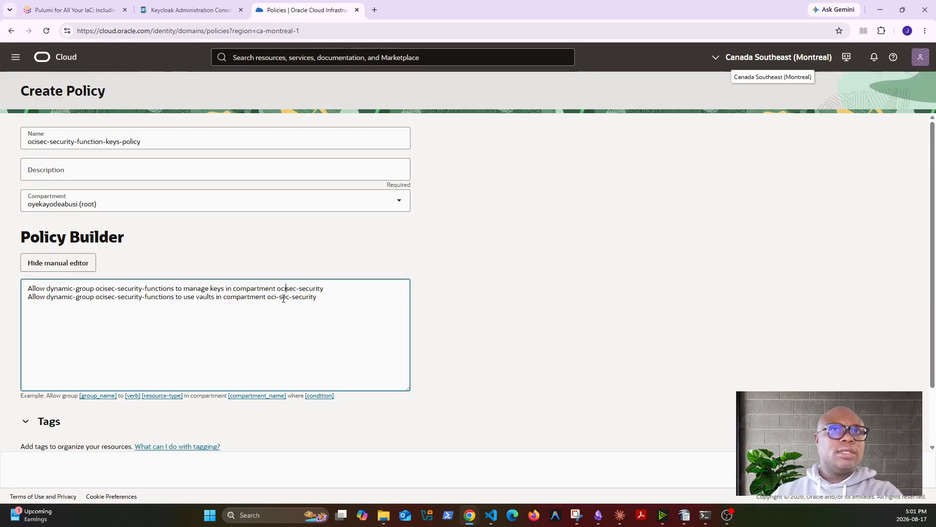
left_click(279, 297)
key("BackSpace")
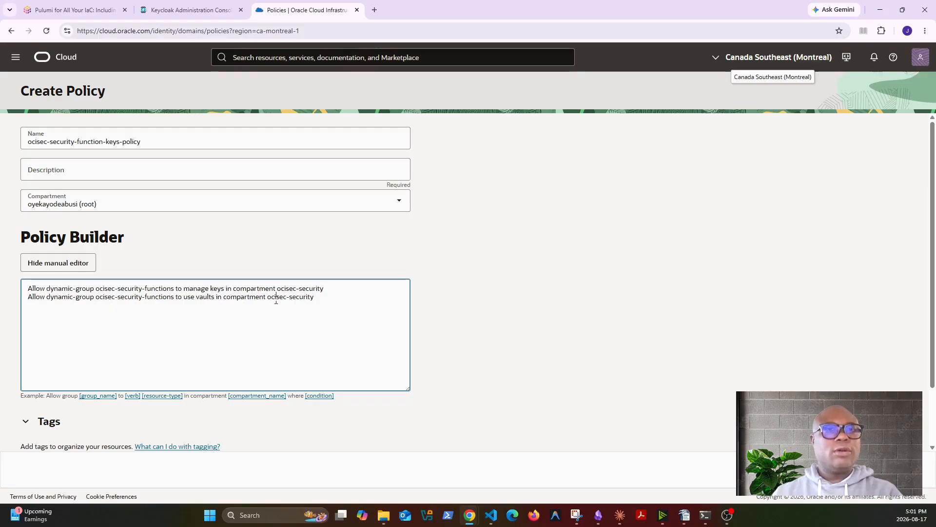
Type the policy description 'manage keys and use vault'
left_click(109, 168)
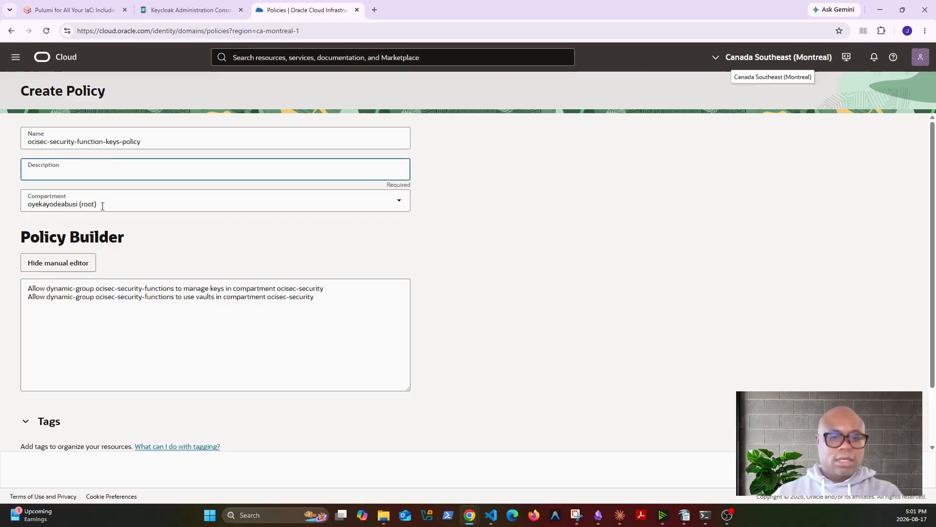
type("manage je")
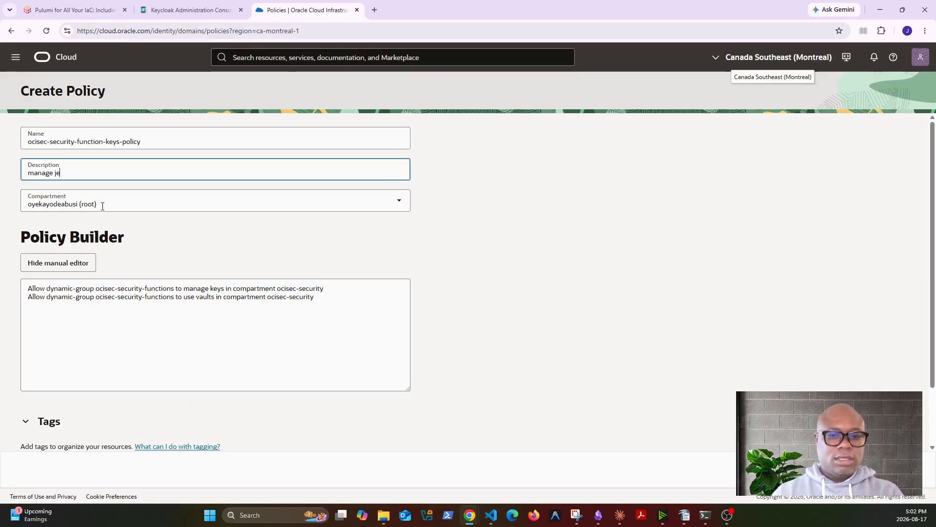
key("BackSpace")
key("BackSpace")
type("ke")
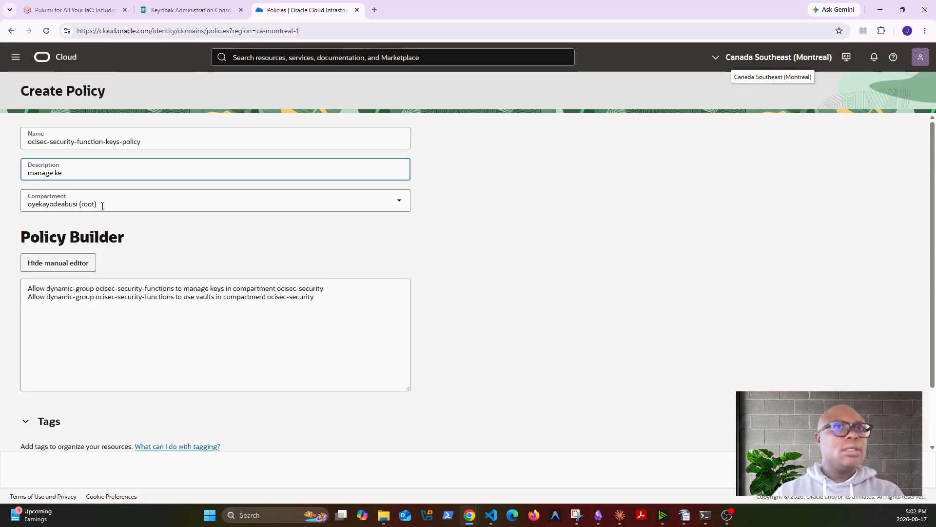
type("ys and use va")
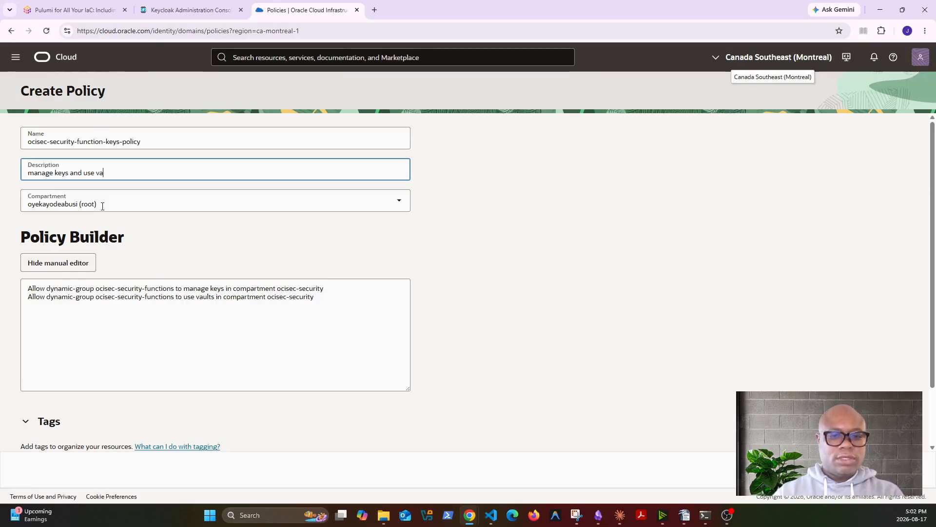
type("ult")
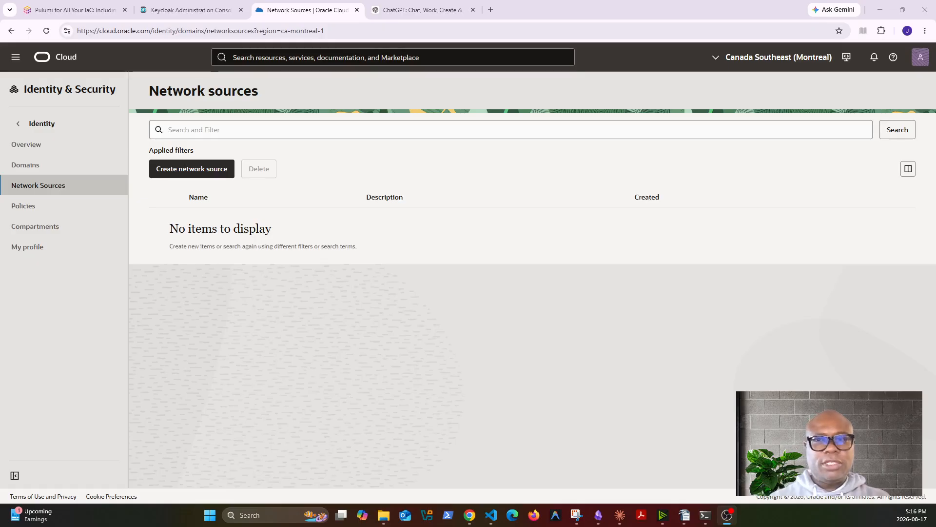
key("alt+Tab")
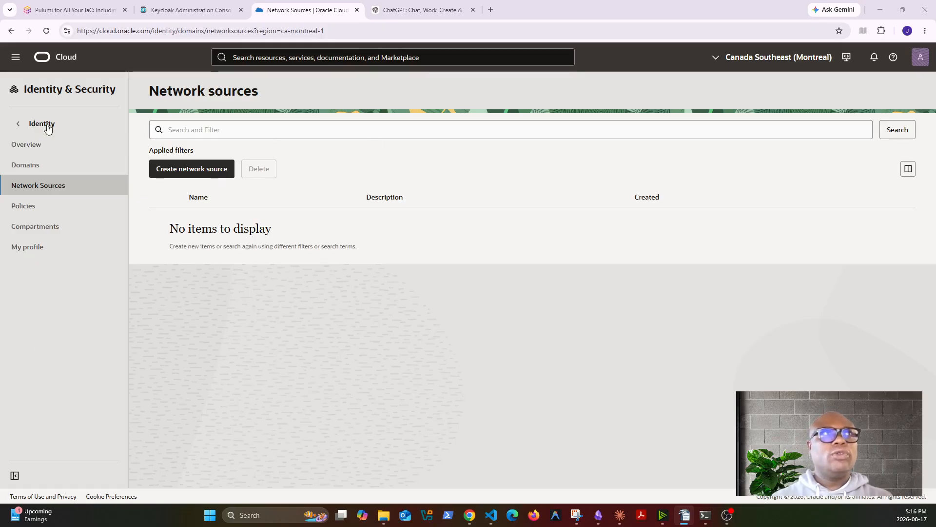
left_click(20, 61)
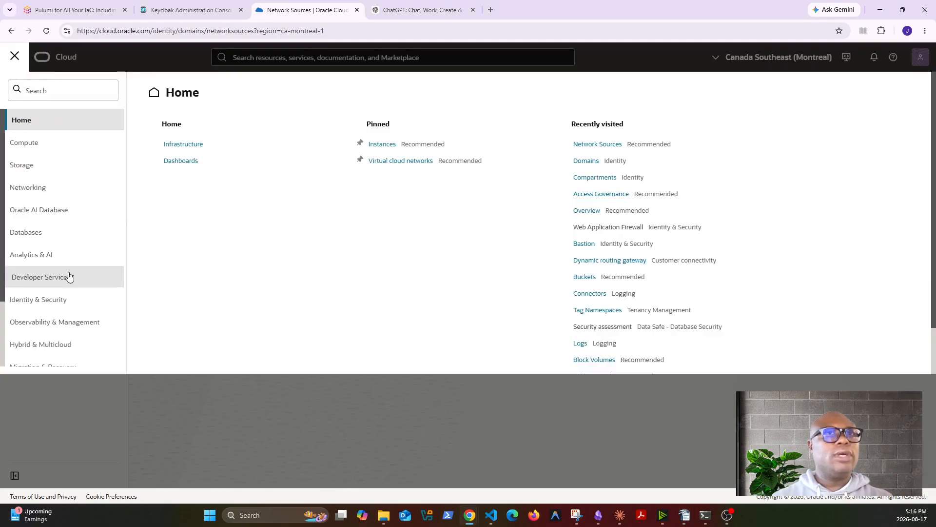
left_click(59, 307)
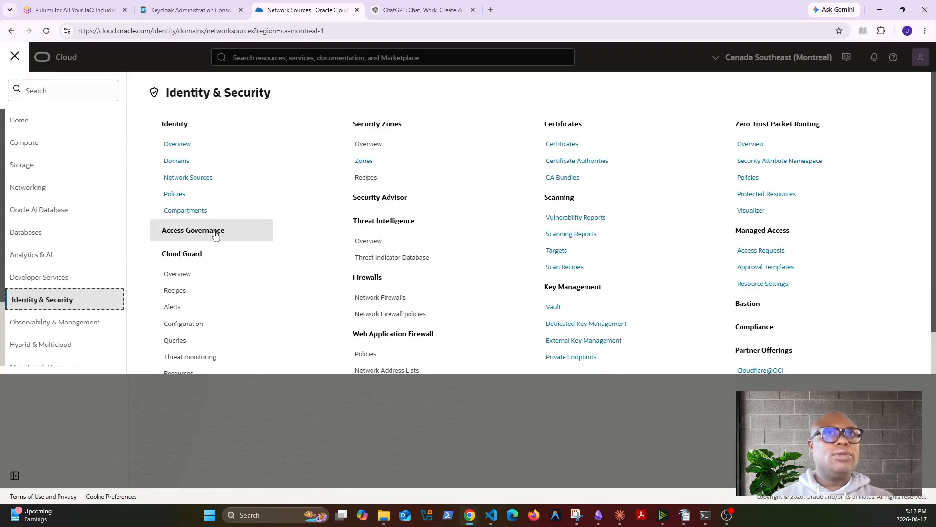
left_click(197, 179)
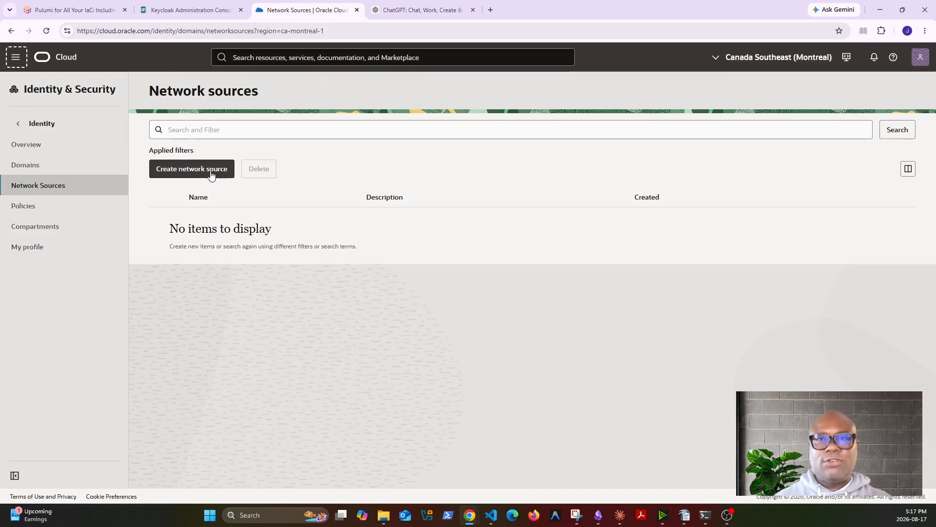
Start a new network source named ocisec-corporate-vpn
left_click(211, 175)
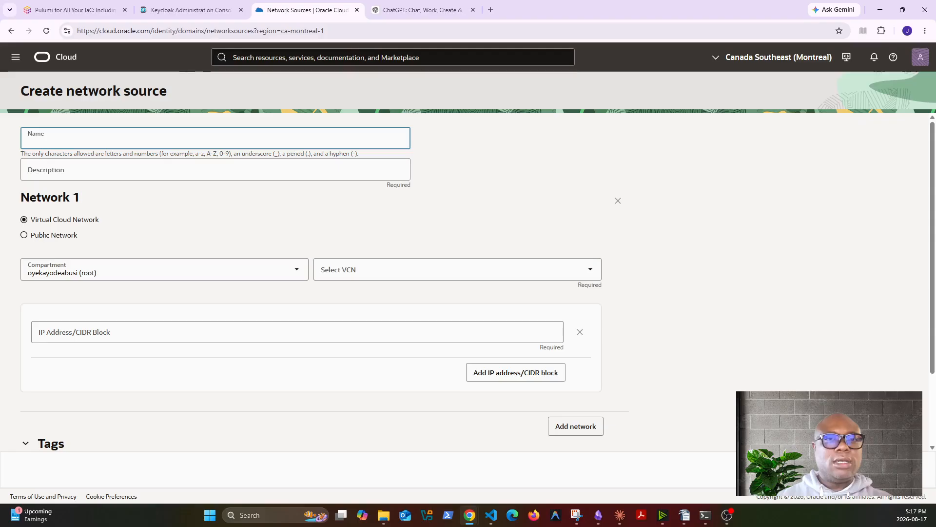
key("alt+Tab")
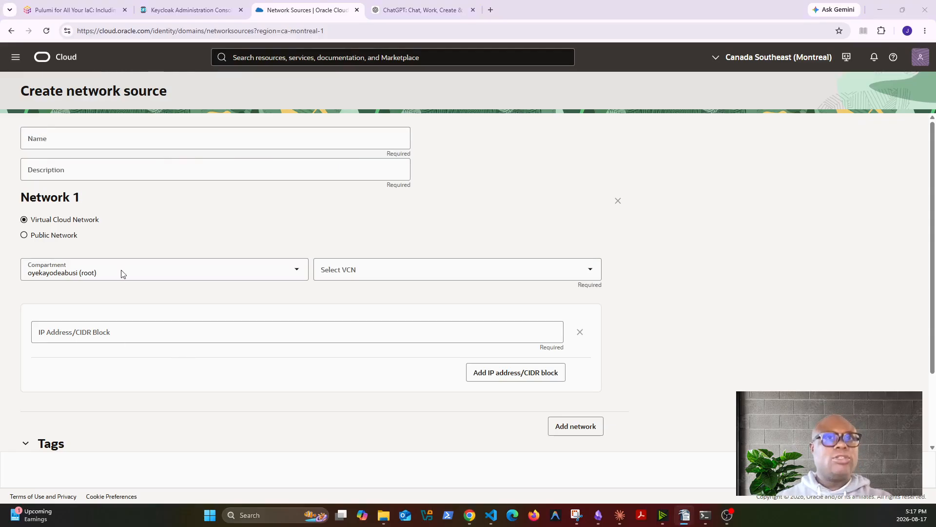
left_click(85, 140)
key("ctrl+v")
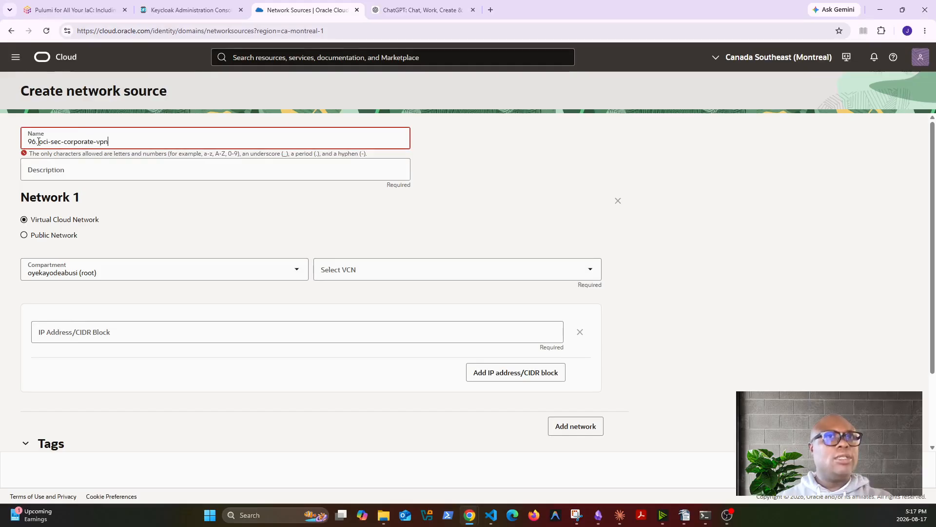
left_click(40, 142)
key("BackSpace")
key("BackSpace")
key("BackSpace")
key("BackSpace")
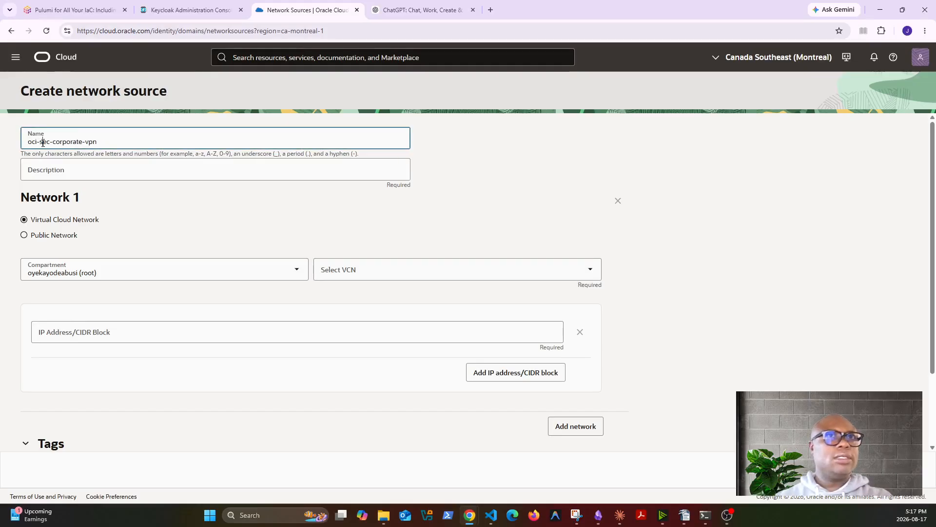
left_click(40, 142)
key("BackSpace")
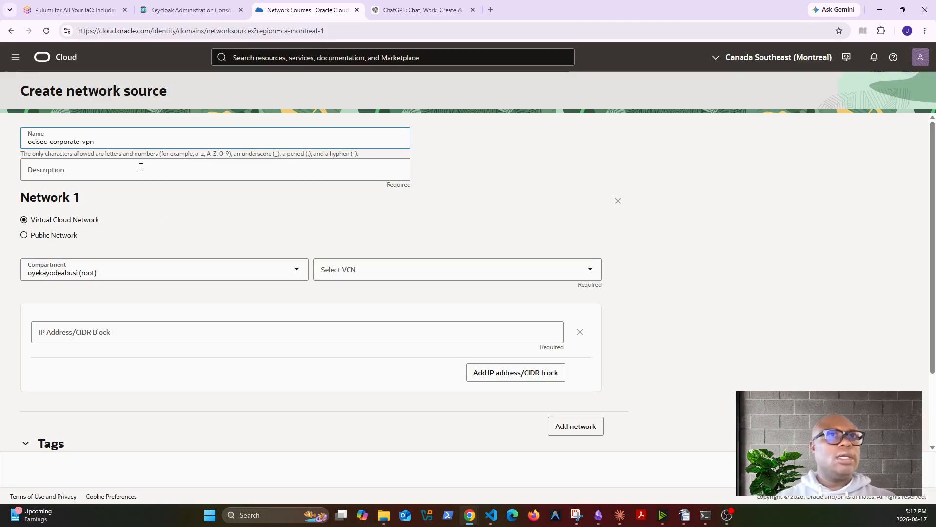
Add the description 'vpn-corp' and set the source type to Virtual Cloud Network
left_click(86, 171)
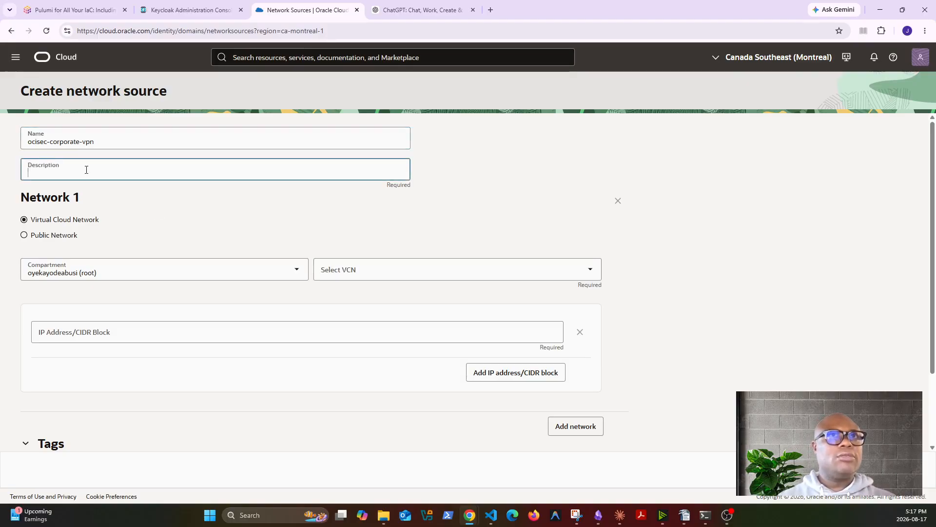
type("v")
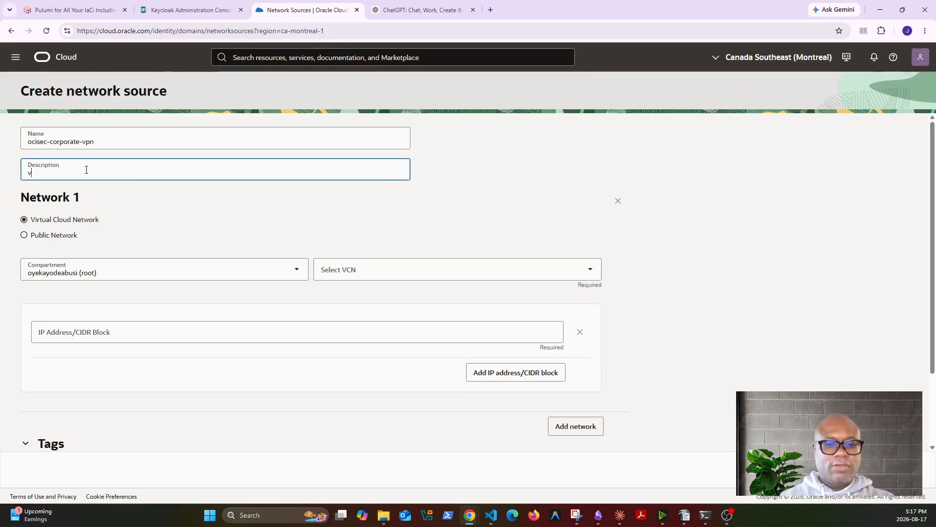
type("pn-corp")
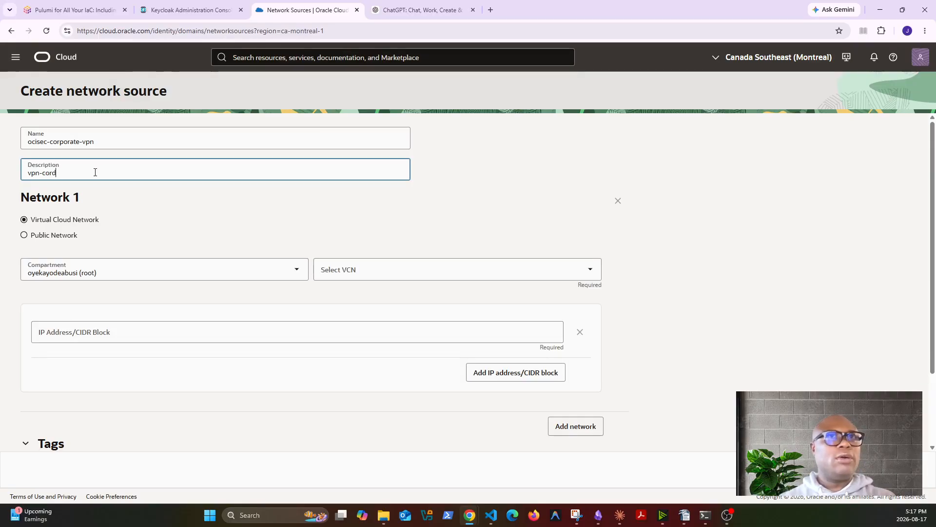
left_click(24, 235)
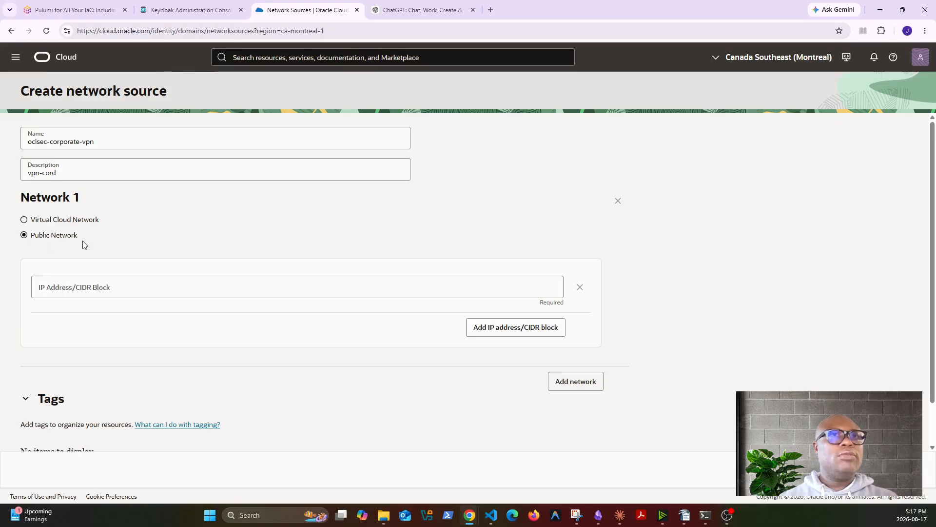
left_click(124, 290)
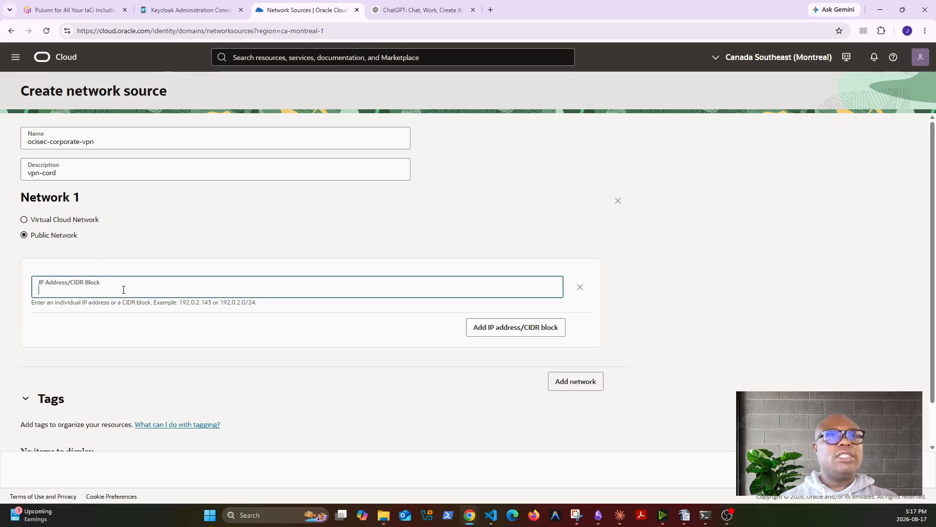
scroll(558, 414, "down", 1)
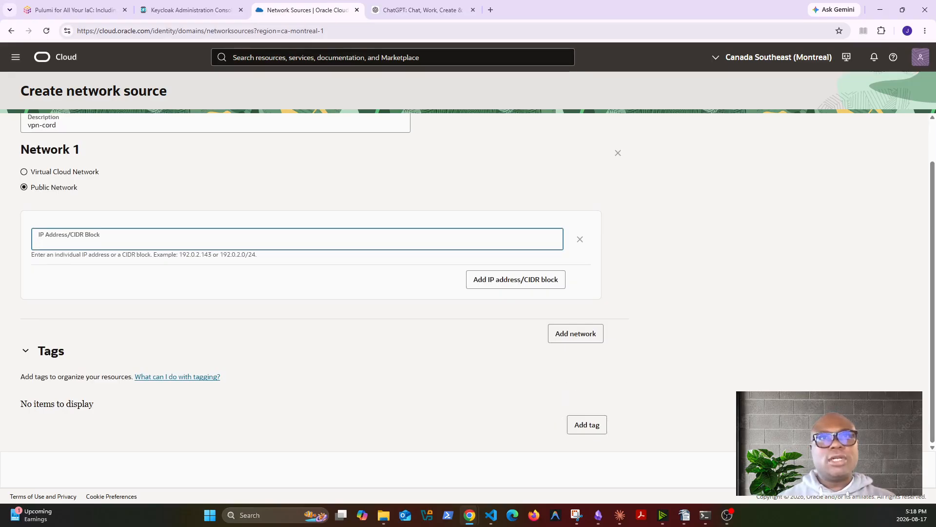
scroll(418, 324, "up", 1)
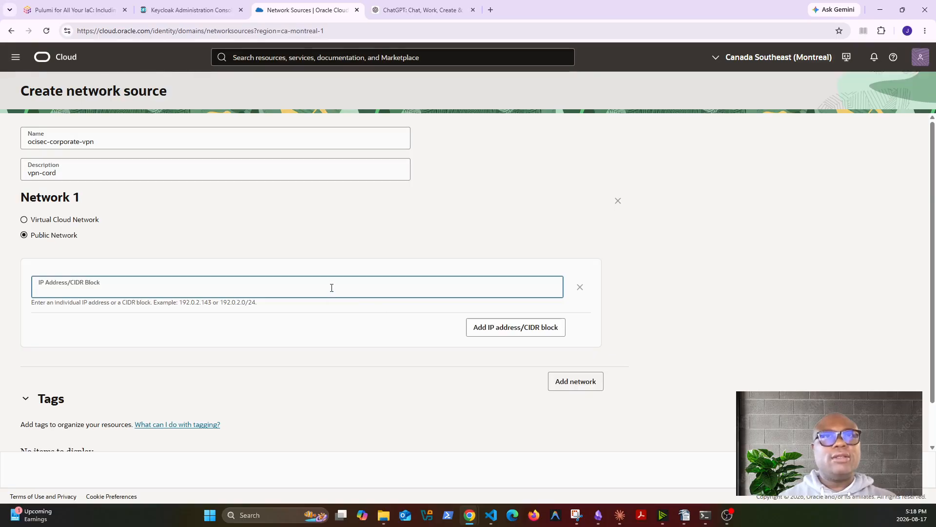
left_click(25, 220)
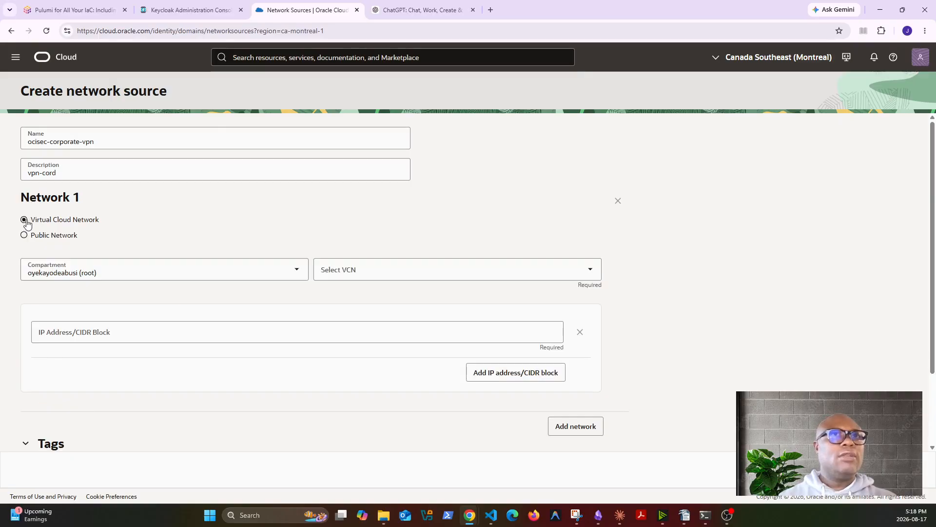
left_click(369, 272)
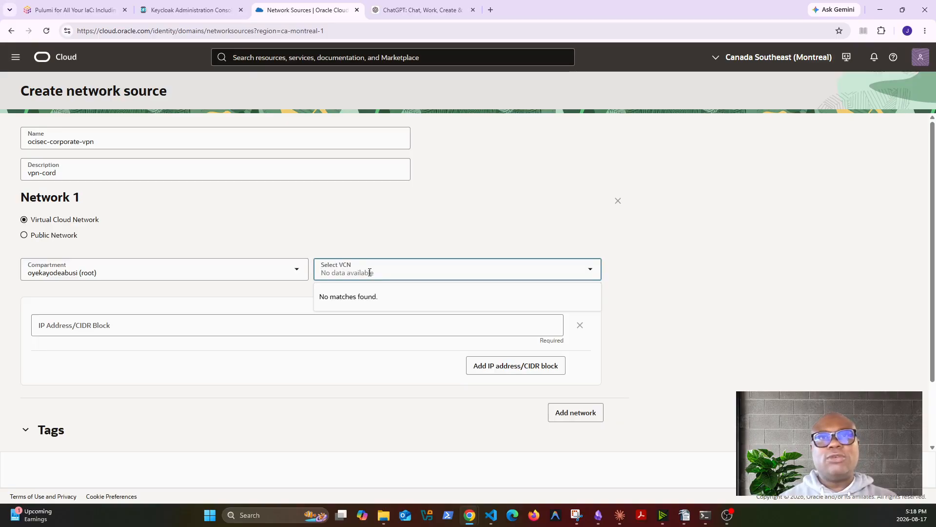
Point Network 1 at oci-sec-hub-vcn in compartment ocisec-network, which fills CIDR 10.0.0.0/16
left_click(299, 271)
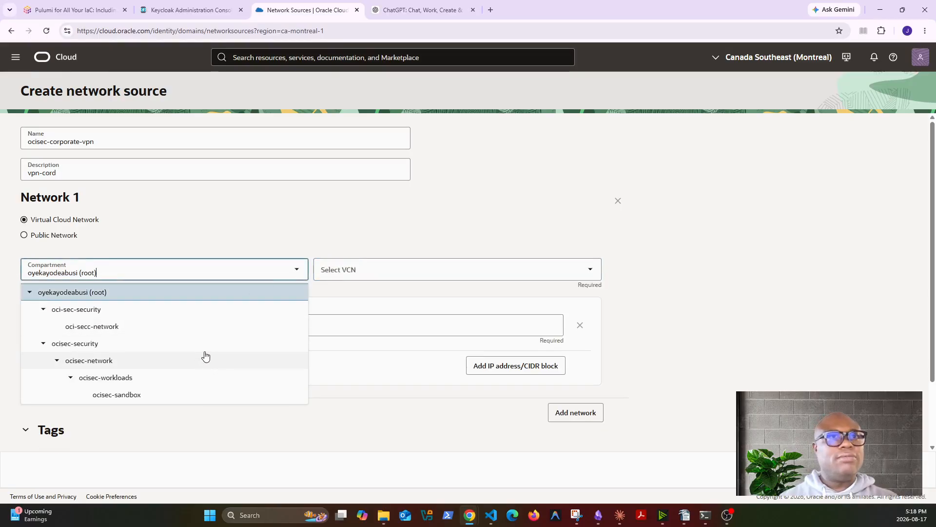
left_click(87, 348)
left_click(548, 270)
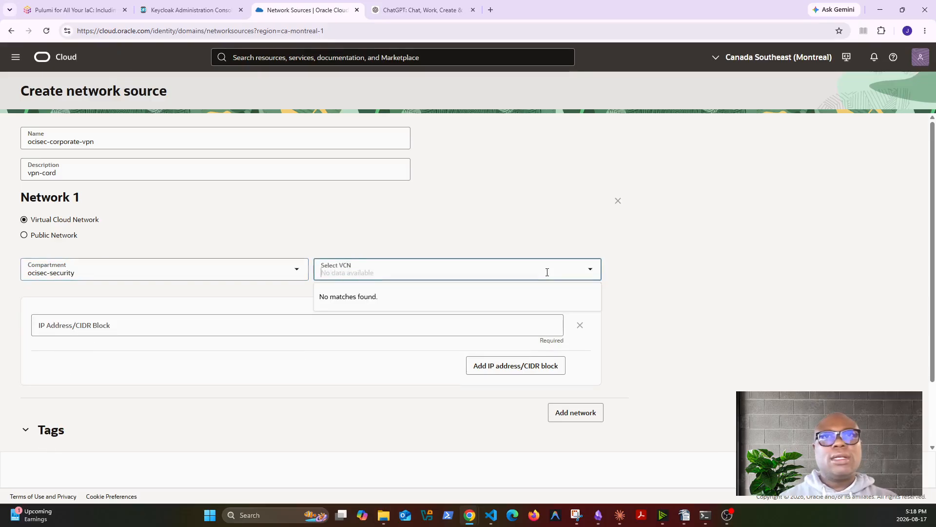
left_click(165, 270)
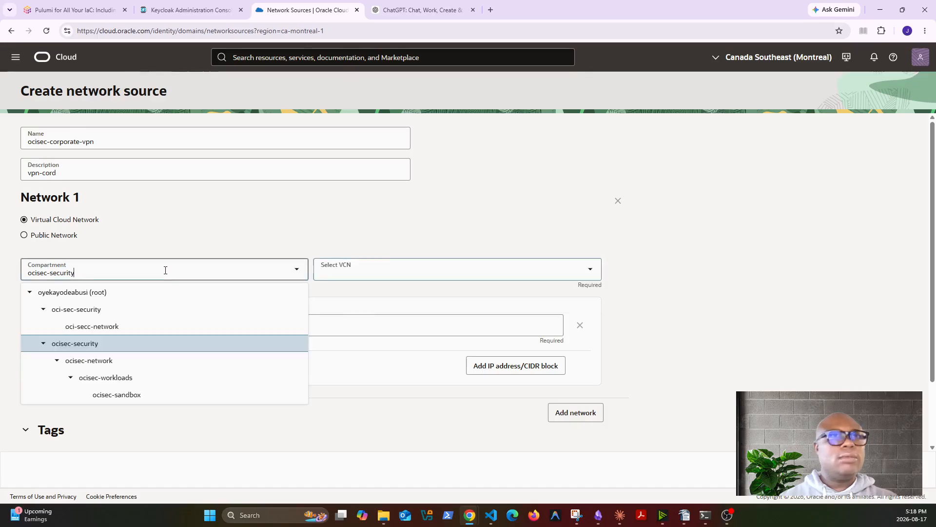
left_click(105, 361)
left_click(414, 272)
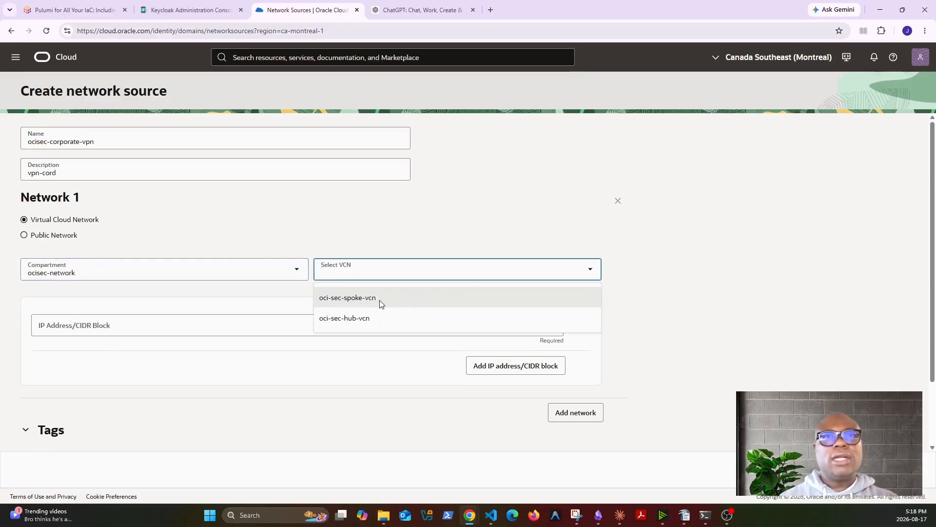
left_click(355, 317)
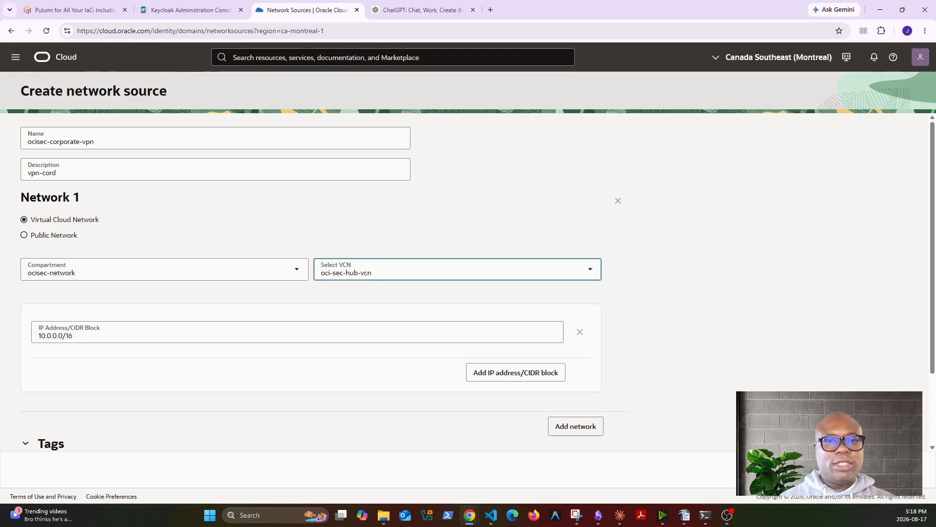
Change Network 1 to Public Network and paste the keys policy statement into its IP address field
key("alt+Tab")
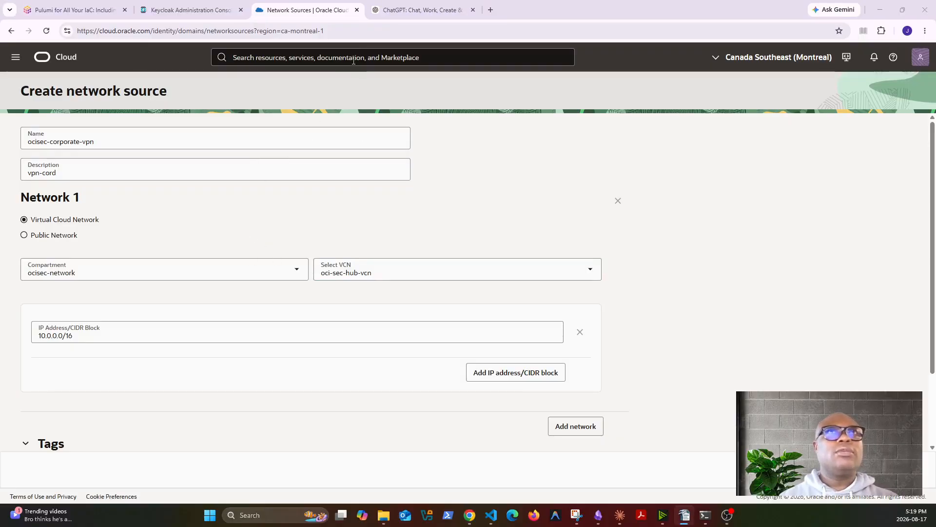
key("alt+Tab")
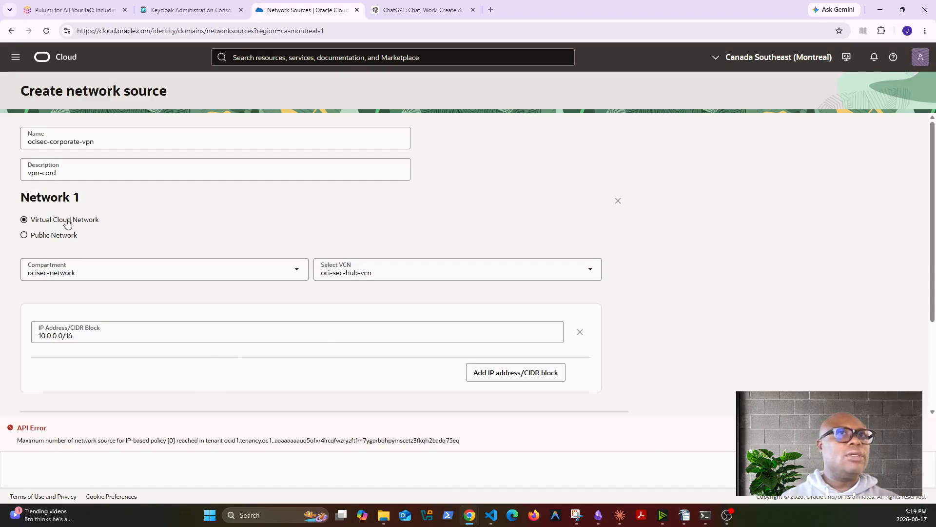
left_click(25, 236)
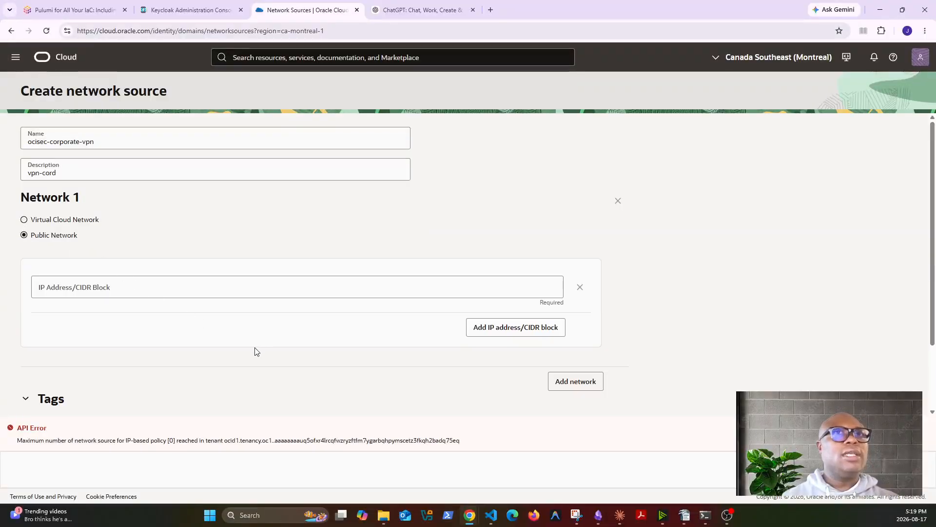
left_click(200, 292)
type("Allow group oci-sec-security-admins to manage keys in compartment oci-sec-security where request.networkSource.name = 'oci-sec-corporate-vpn'")
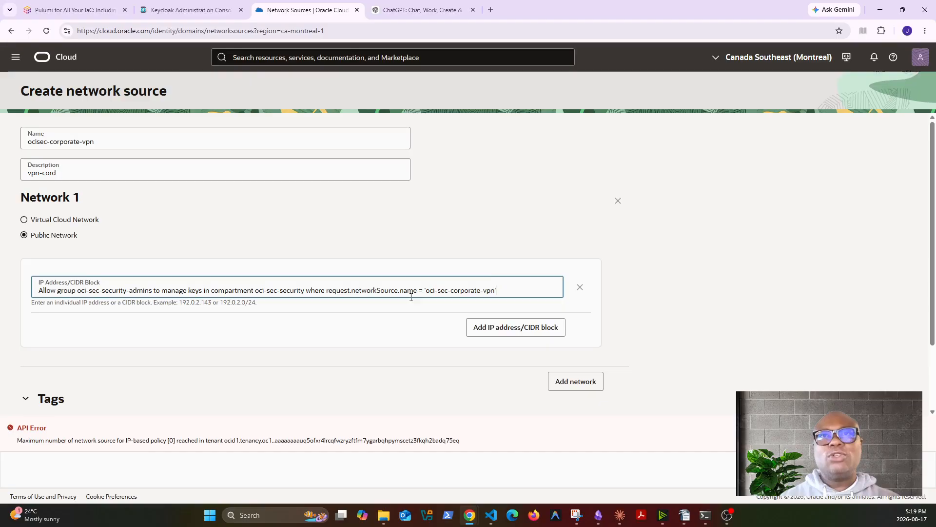
left_click_drag(424, 290, 496, 292)
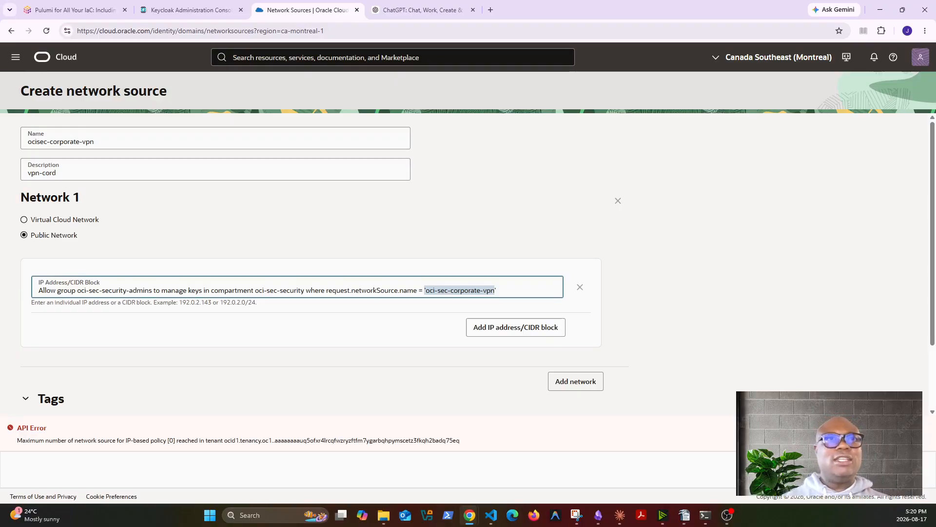
left_click(519, 281)
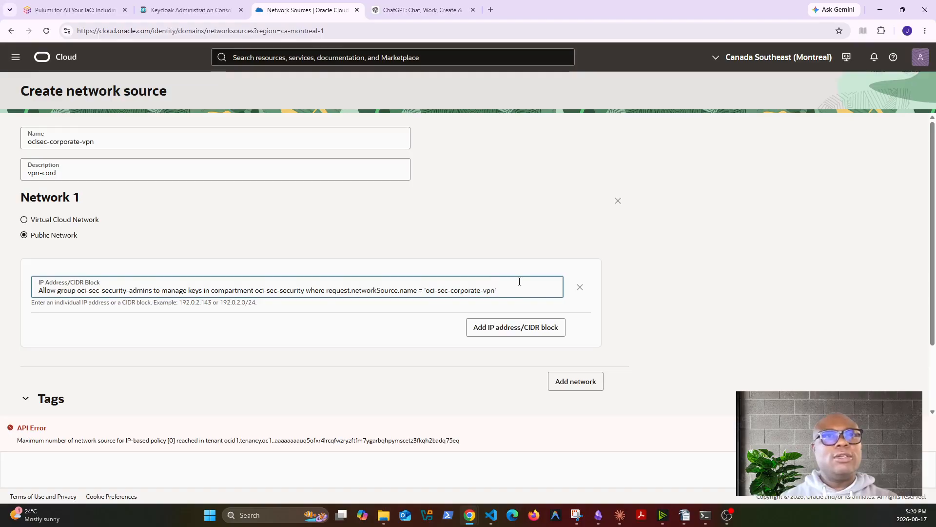